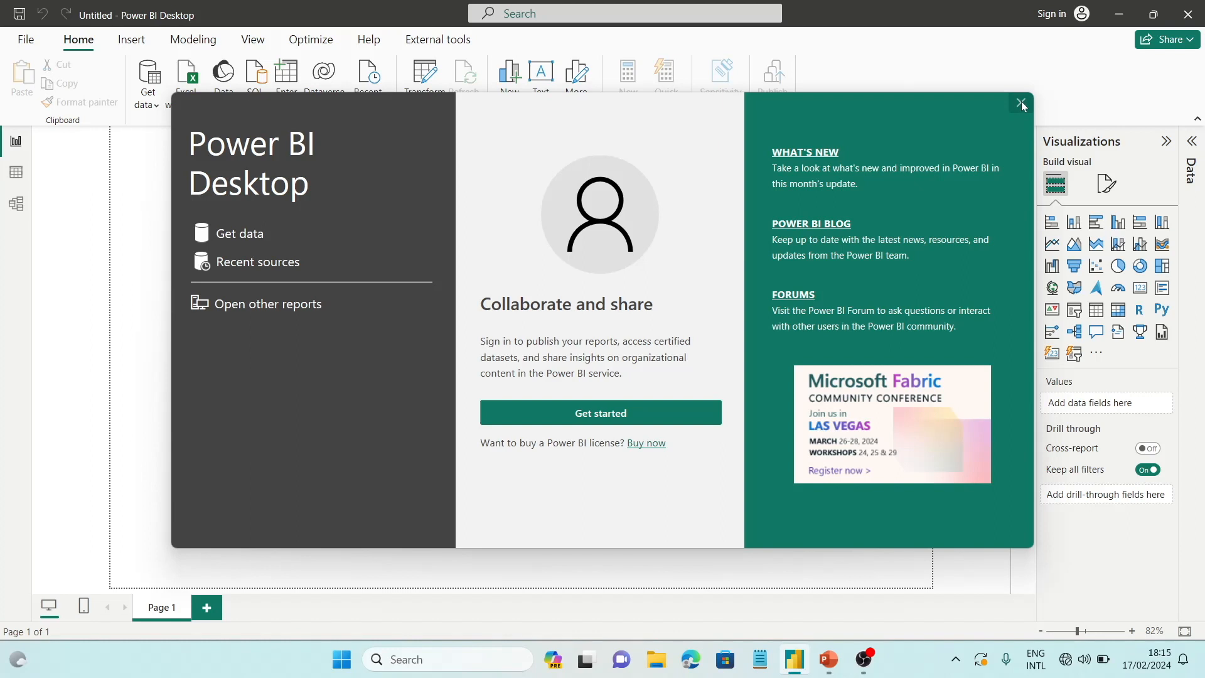
Dismiss the start screen and import the Sample - Superstore Excel workbook from the Downloads folder
click(1020, 102)
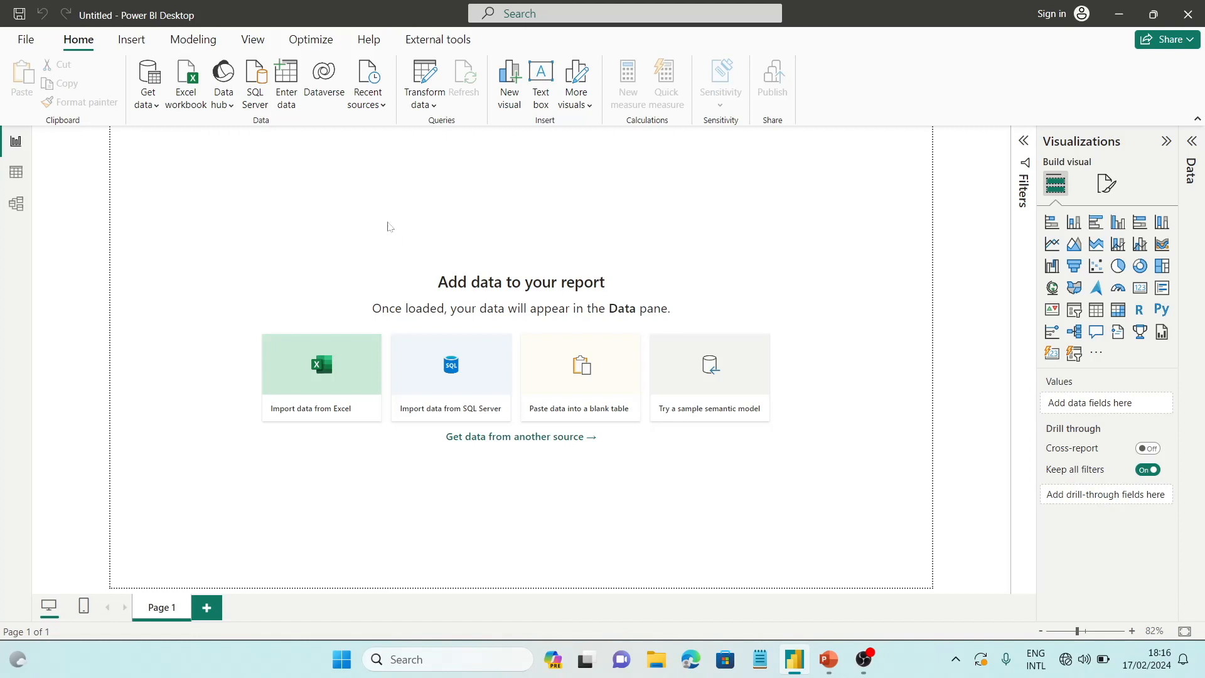
click(145, 110)
click(197, 161)
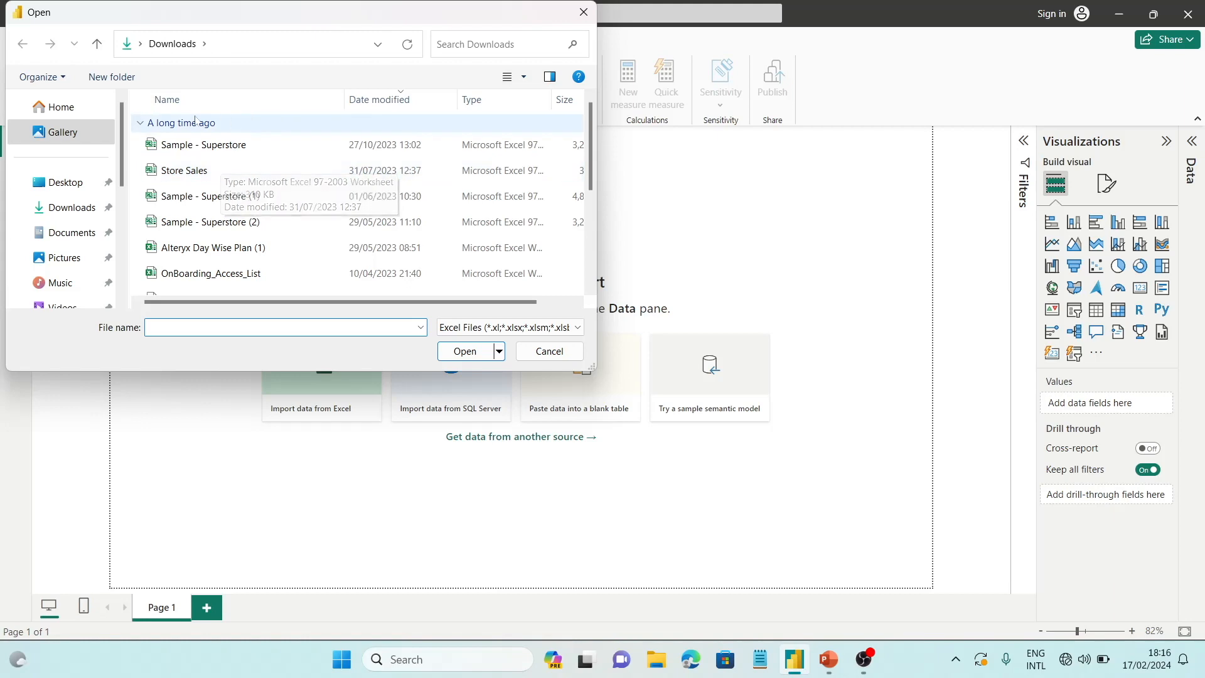
double_click(199, 145)
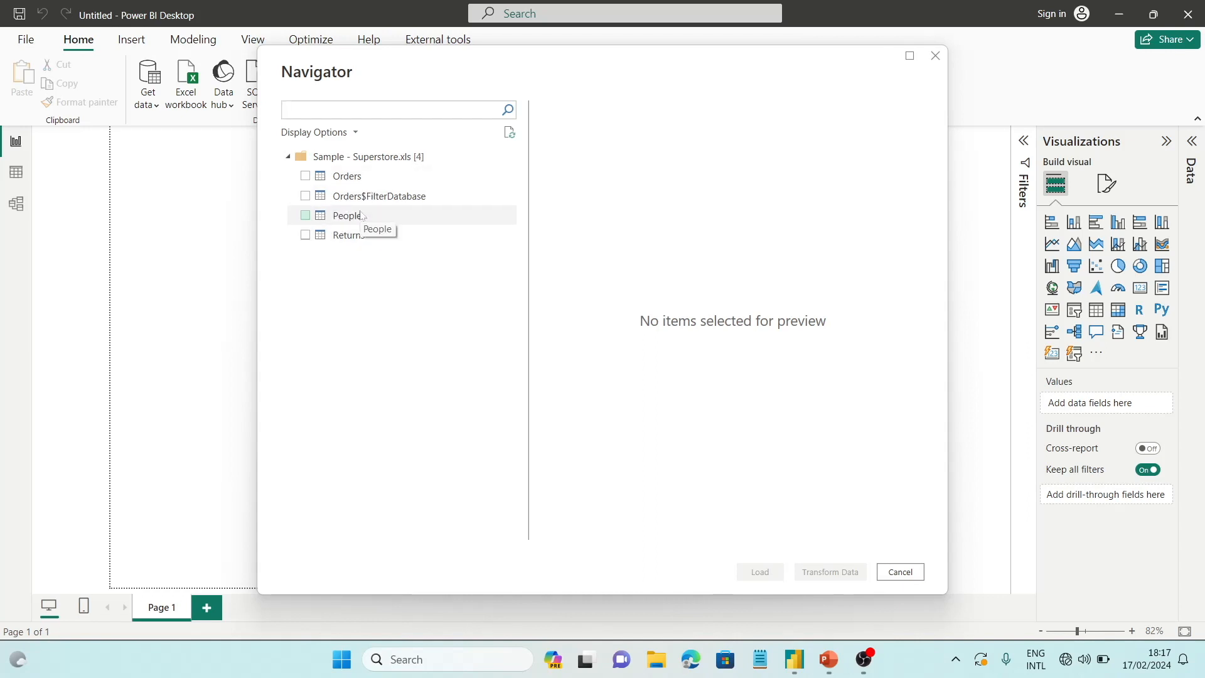
Select and preview the Orders, People and Returns tables, load them into the report, and show the data field list
click(306, 178)
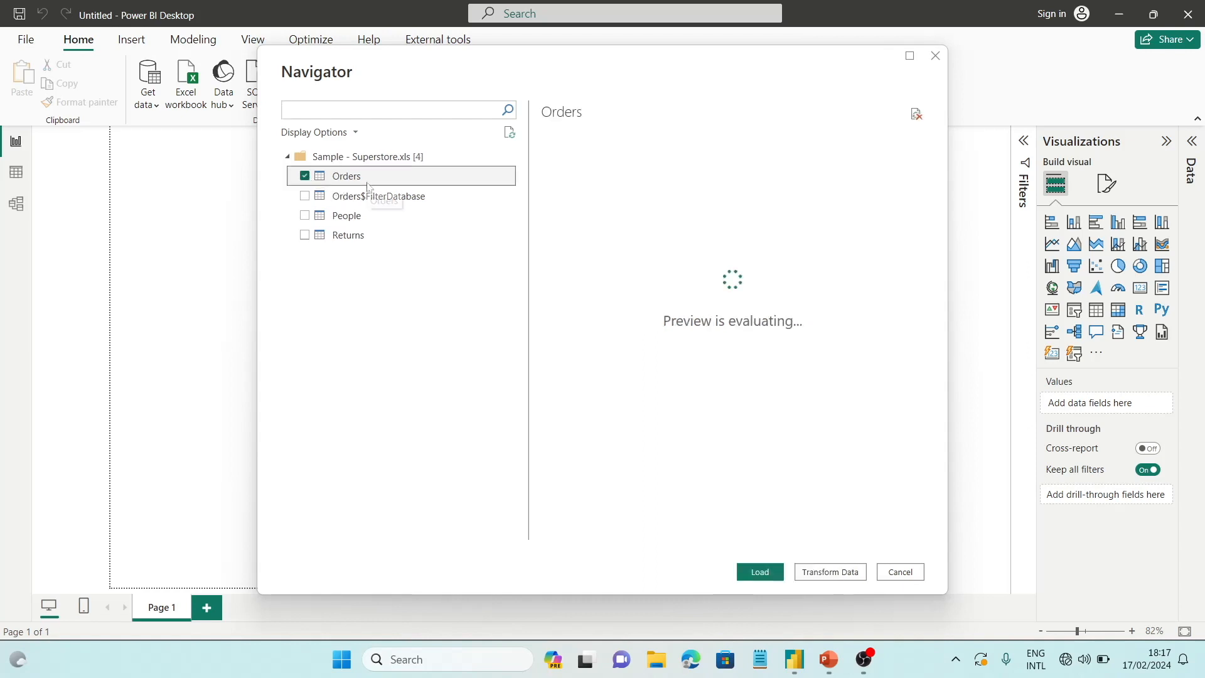
click(318, 224)
click(306, 238)
click(305, 215)
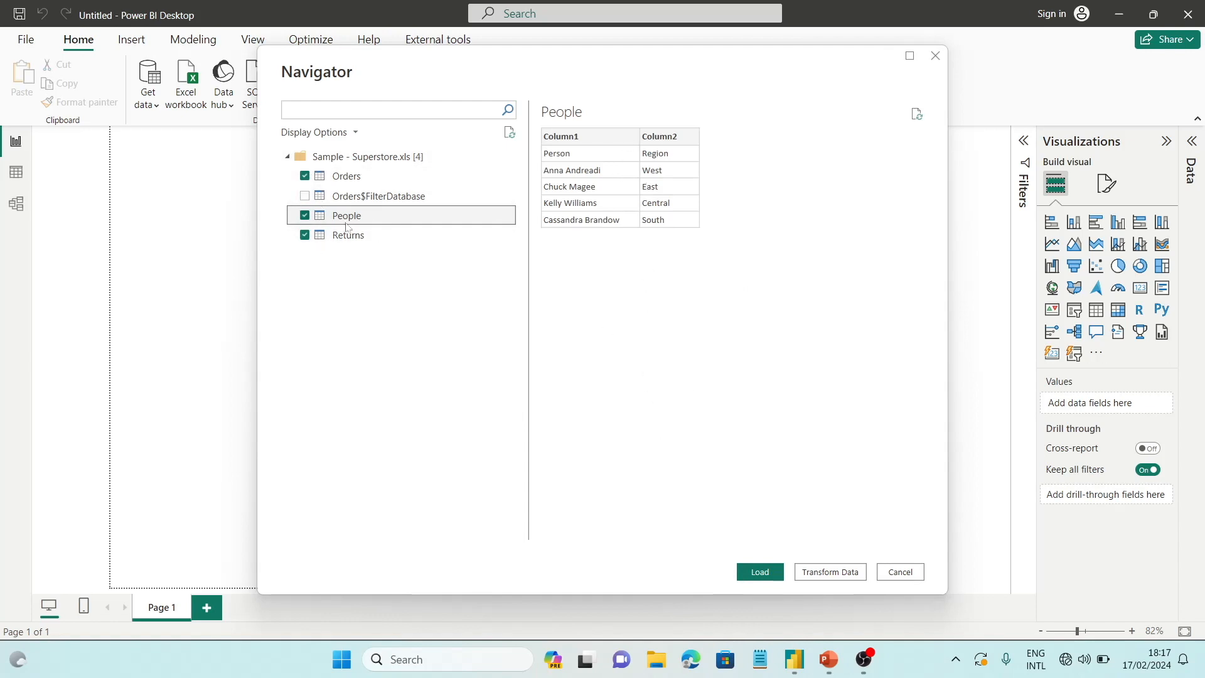
click(362, 239)
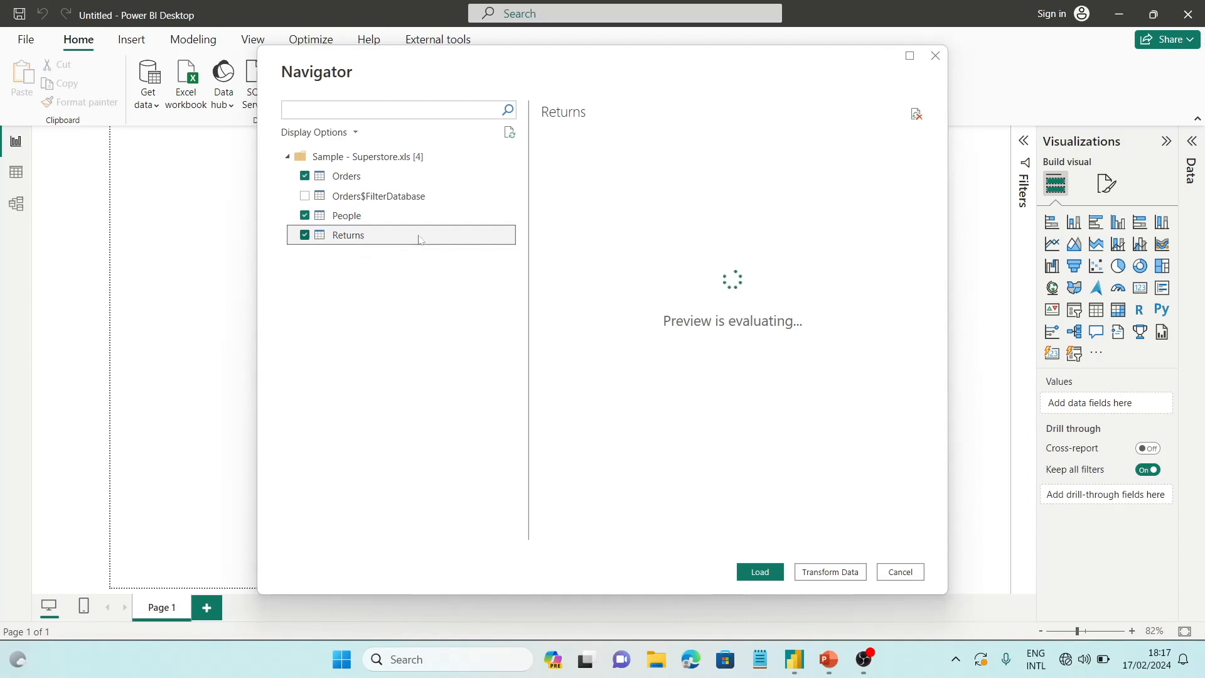
click(324, 182)
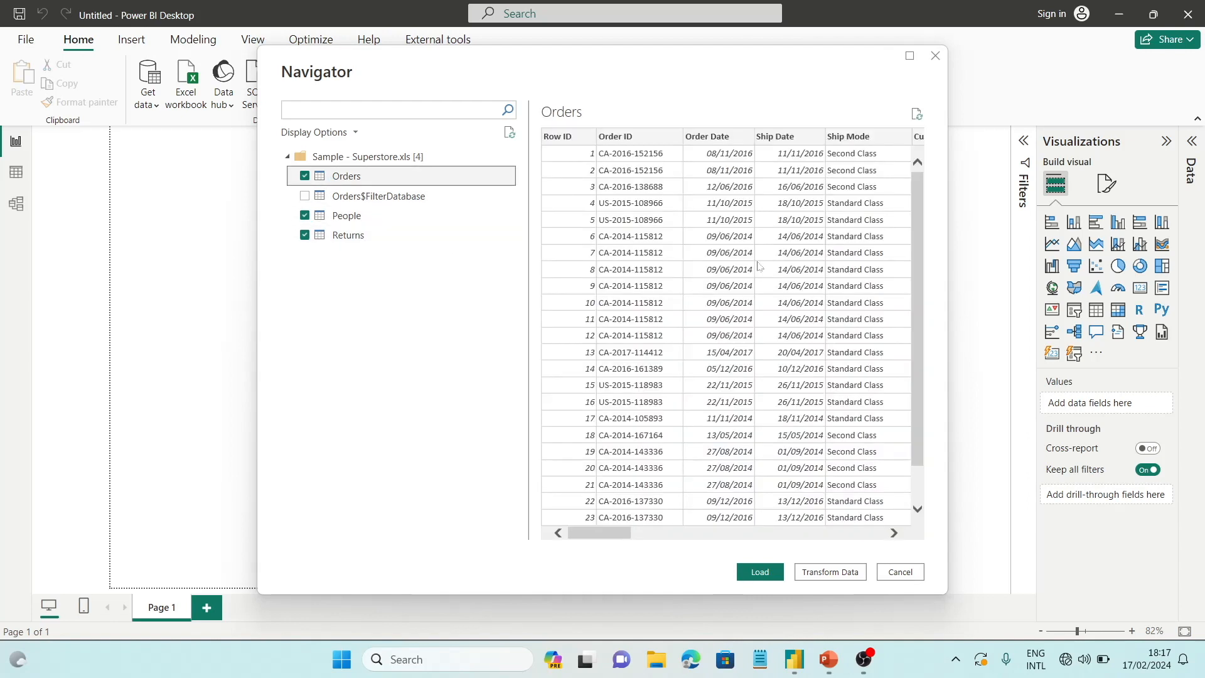
scroll(911, 437, right, 3)
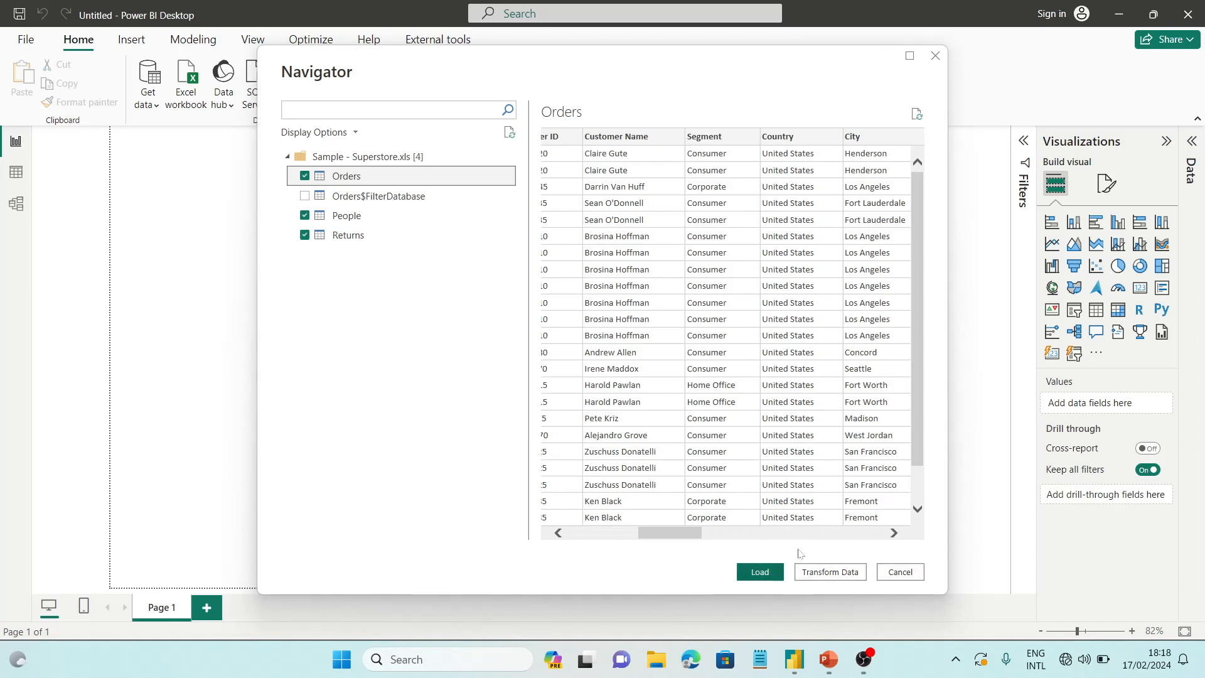
click(748, 571)
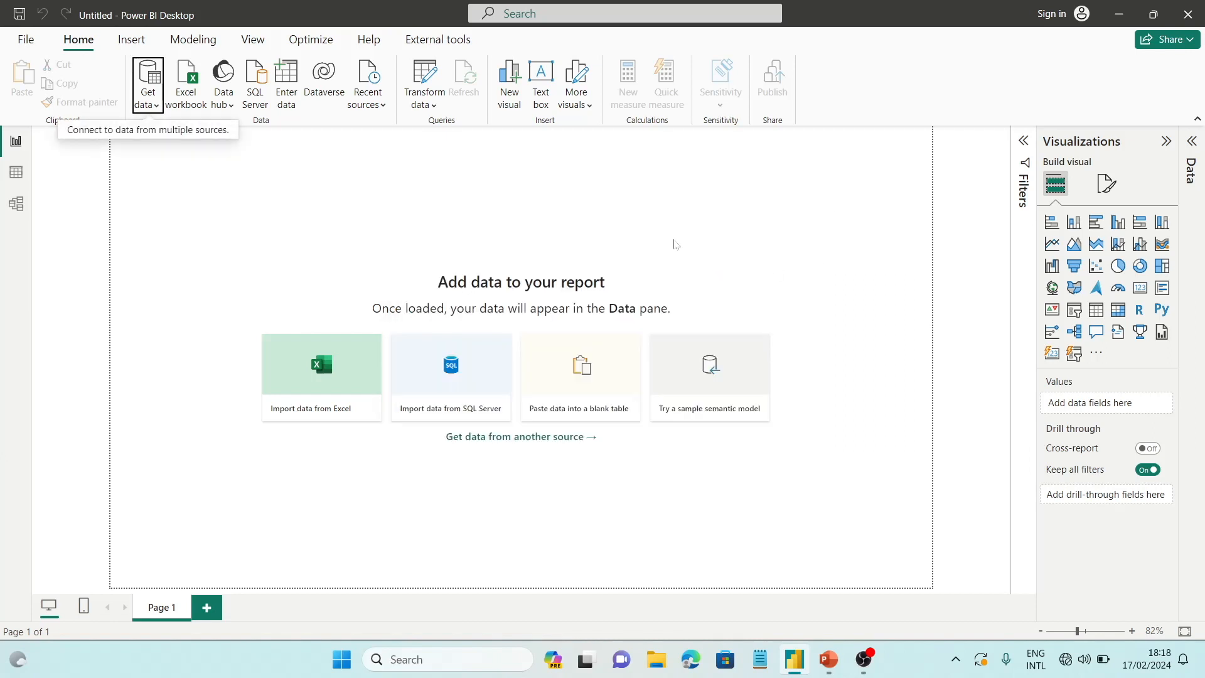
click(1192, 143)
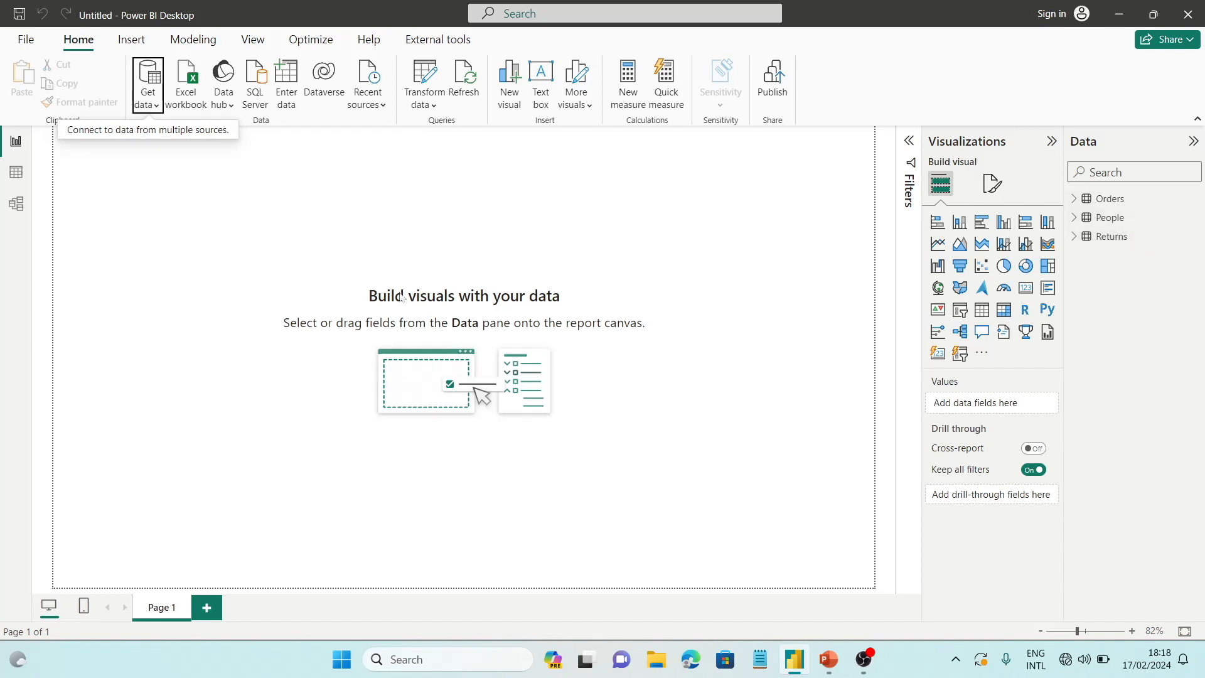
Add a stacked column chart and enlarge it to cover roughly the lower-left half of the report page
click(958, 221)
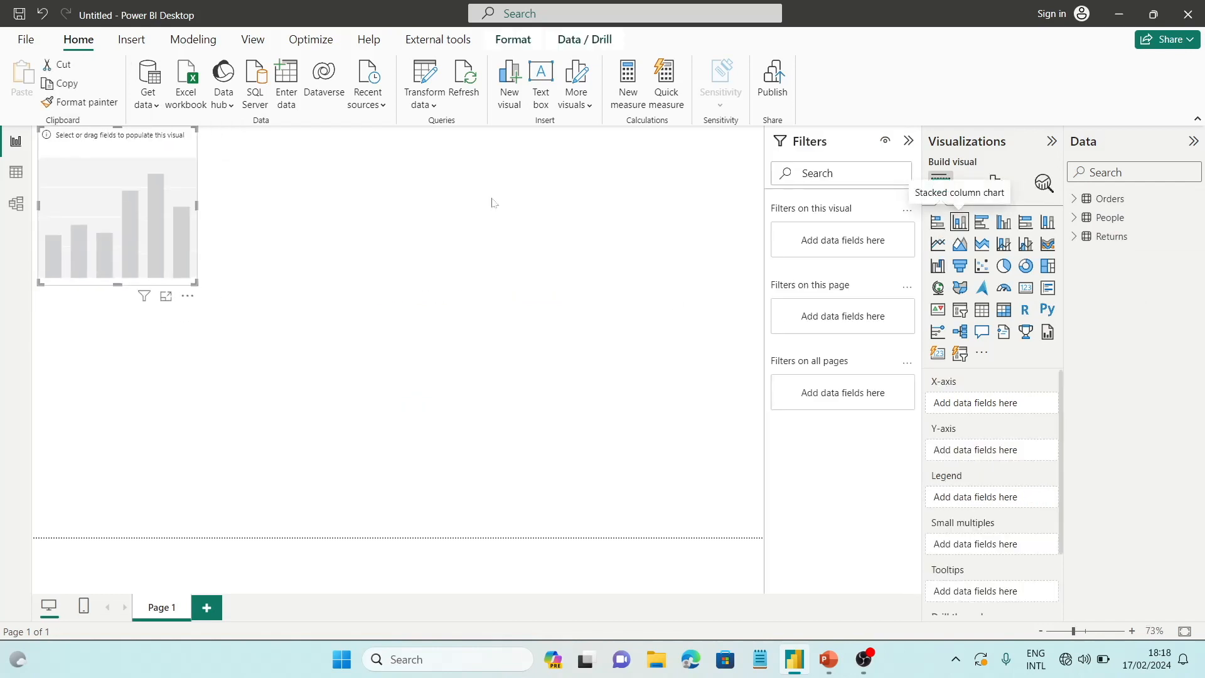
drag(99, 224, 90, 336)
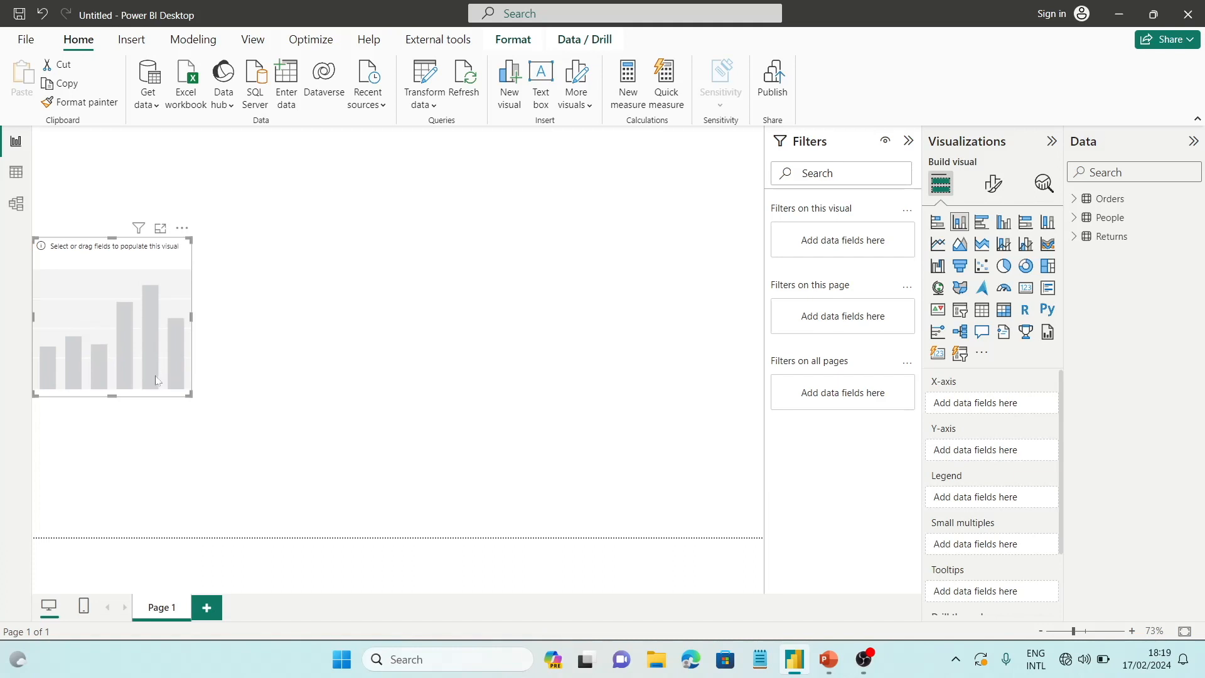
drag(191, 394, 376, 537)
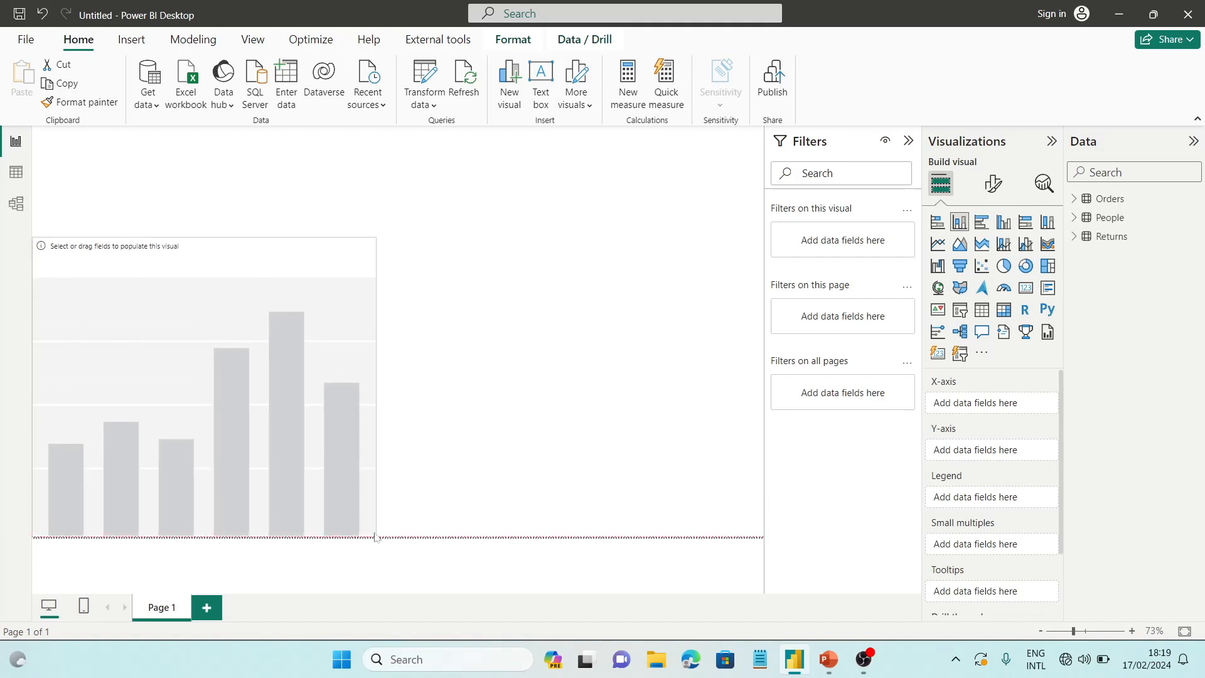
Assign Region to the chart's X-axis and Sales to its Y-axis from the Orders table
click(1075, 200)
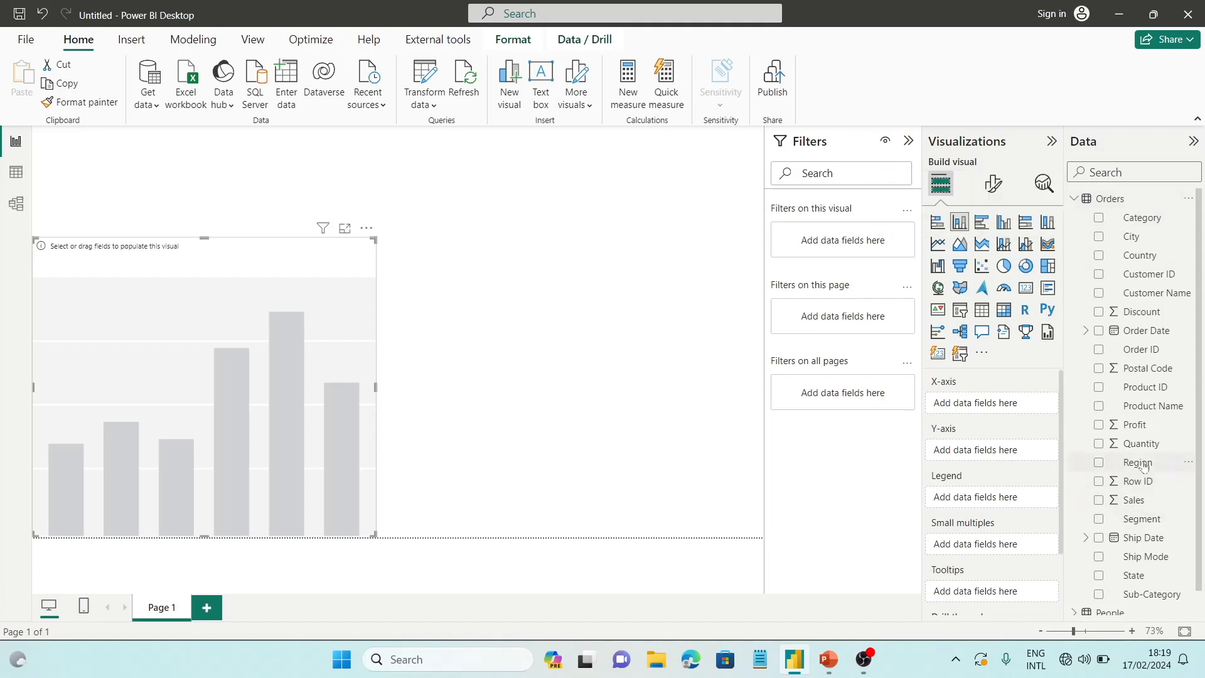
drag(1063, 443, 981, 405)
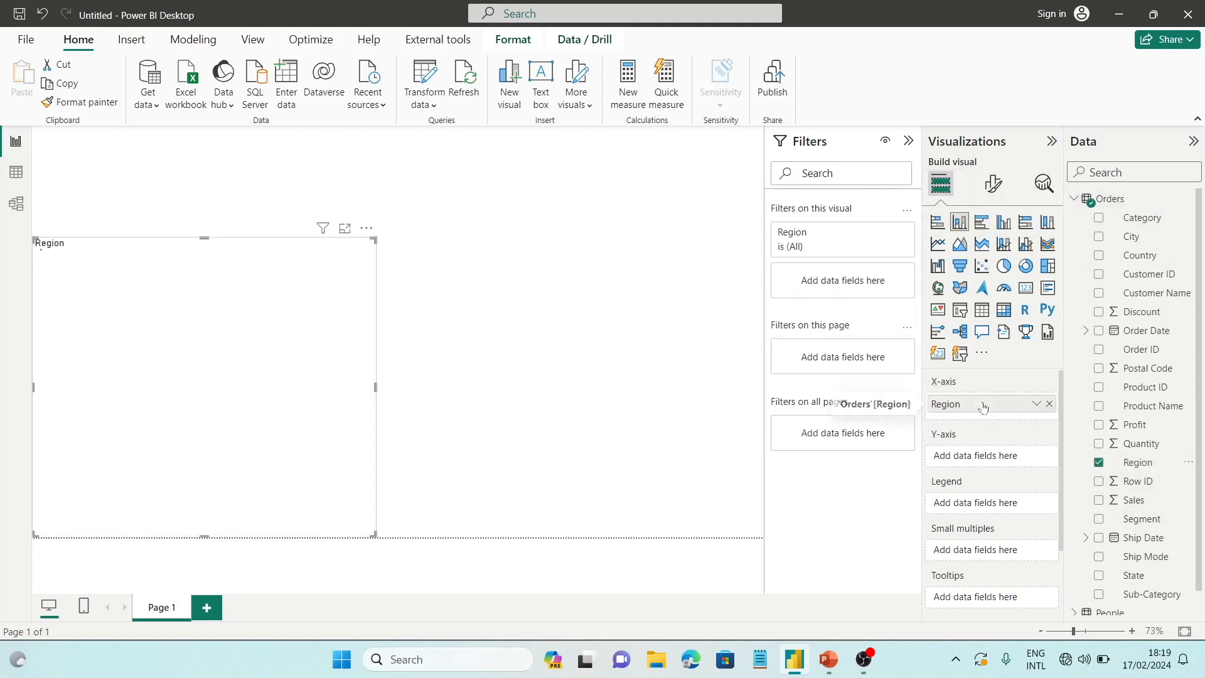
drag(1133, 500, 993, 464)
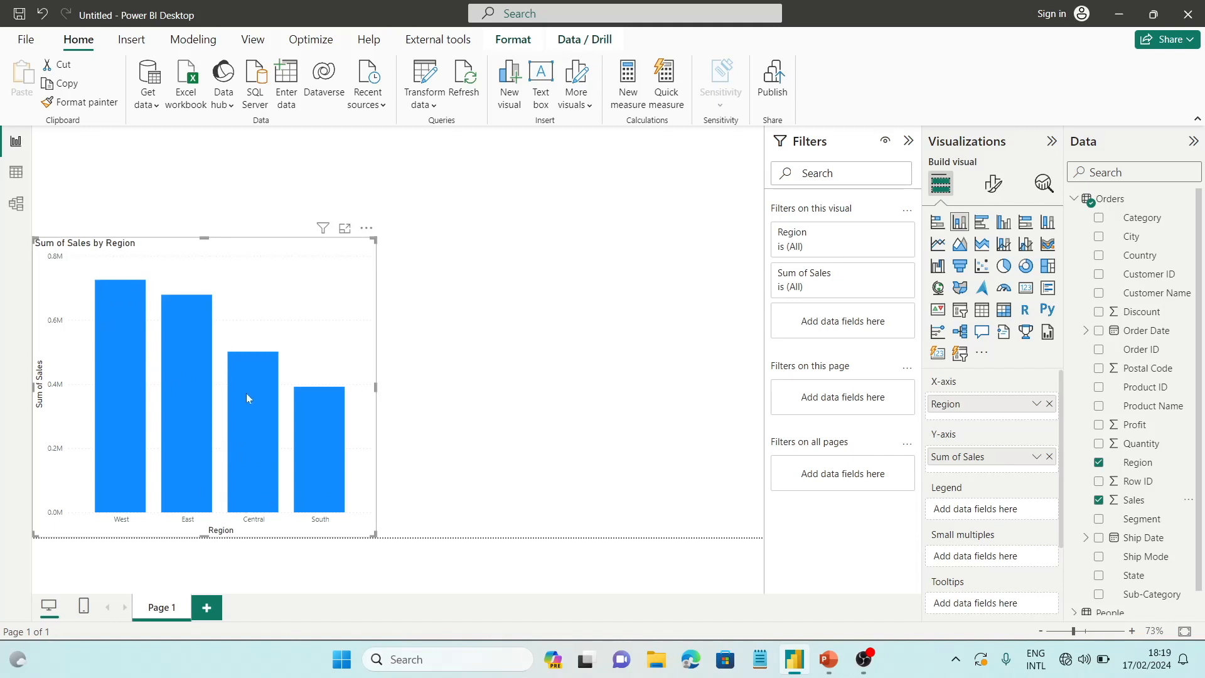
Turn on data labels for the Sum of Sales by Region chart and return to its field setup
click(993, 183)
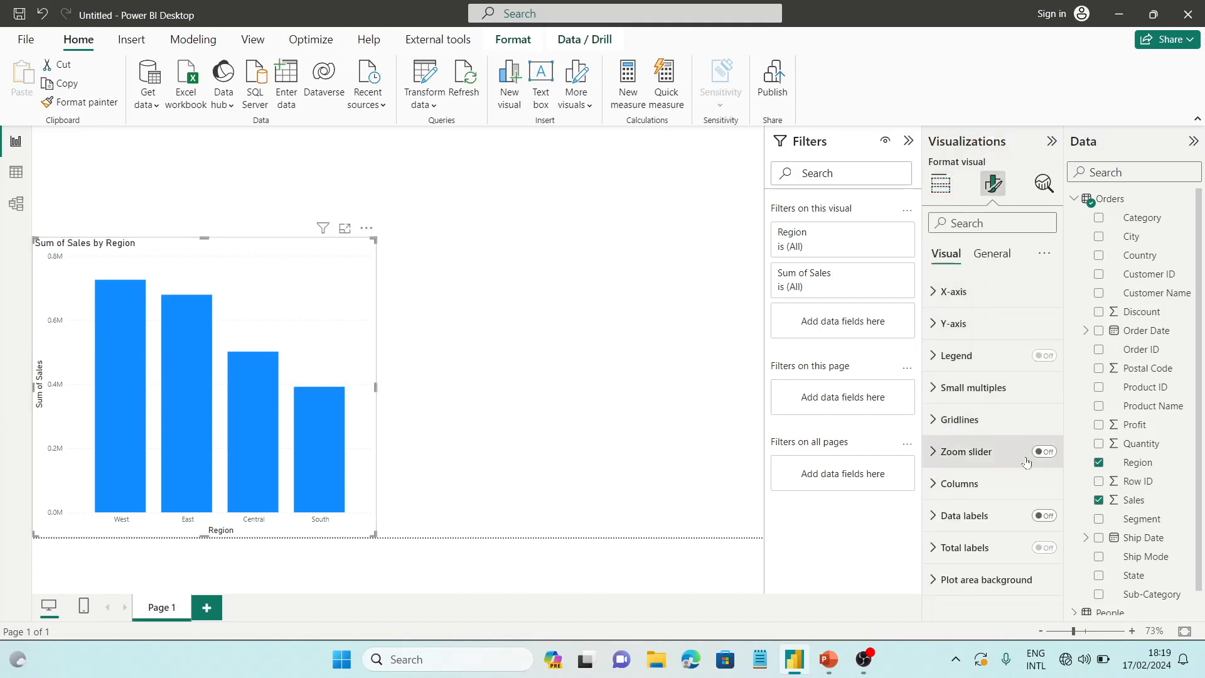
click(1045, 517)
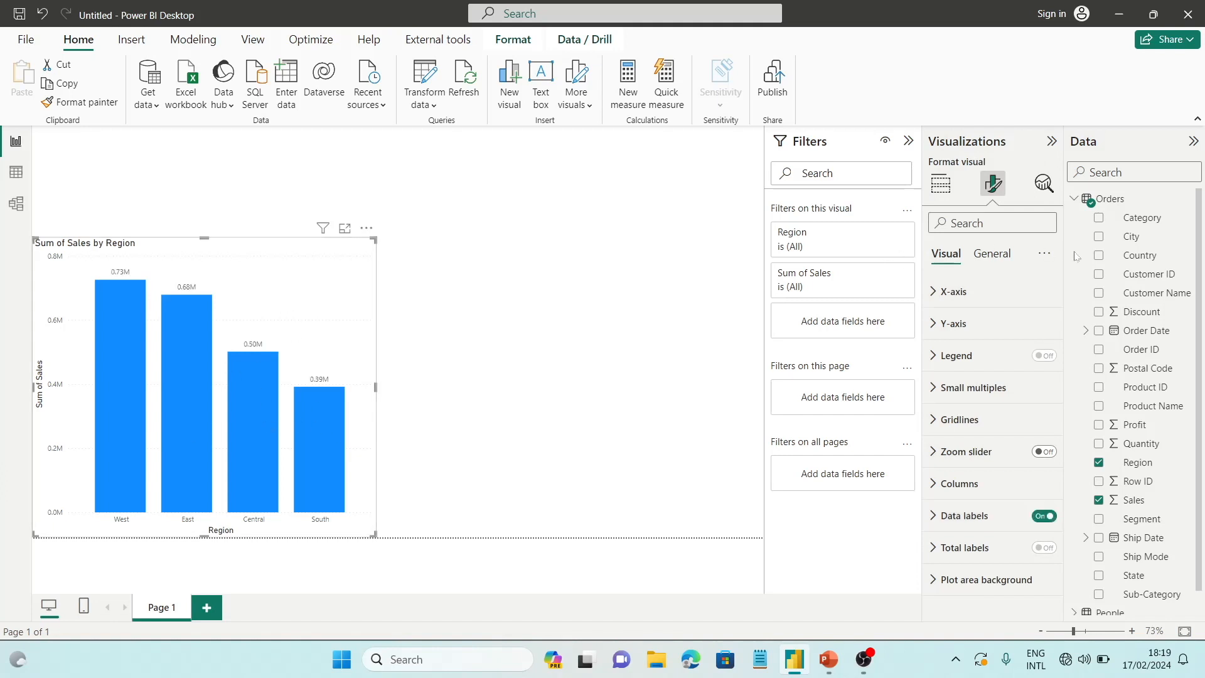
click(940, 184)
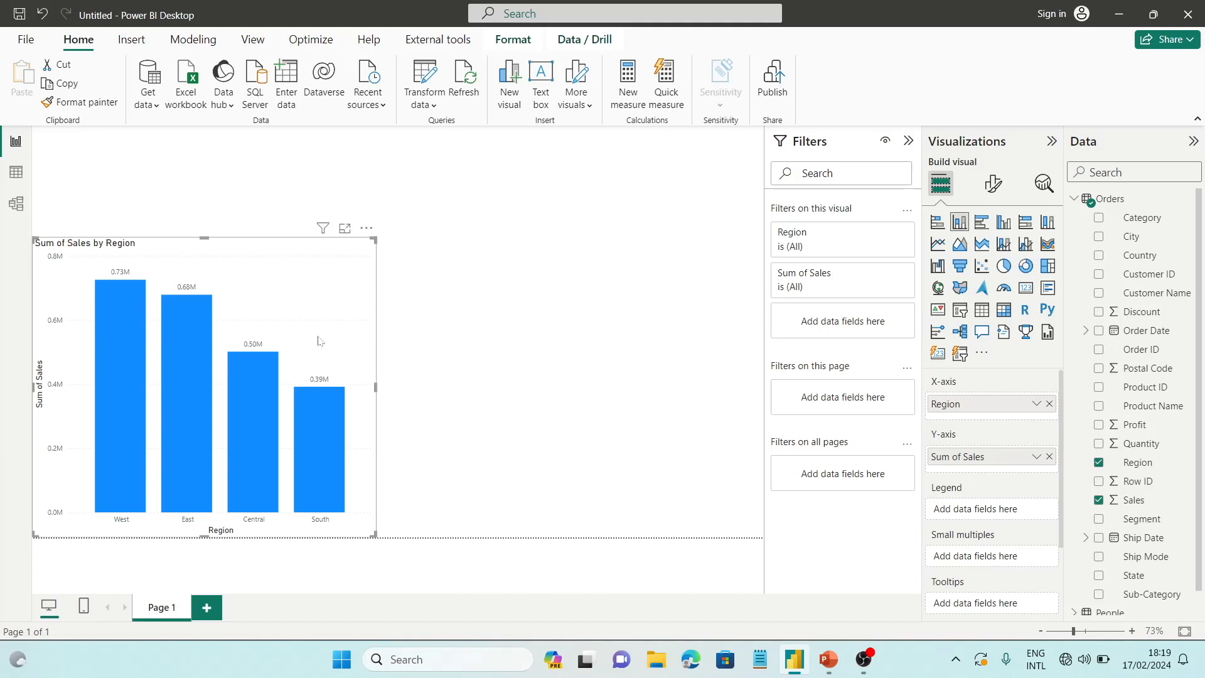
Duplicate the Sum of Sales by Region chart and place the copy beside it on the right half of the page
key(ctrl+c)
key(ctrl+v)
drag(320, 341, 703, 349)
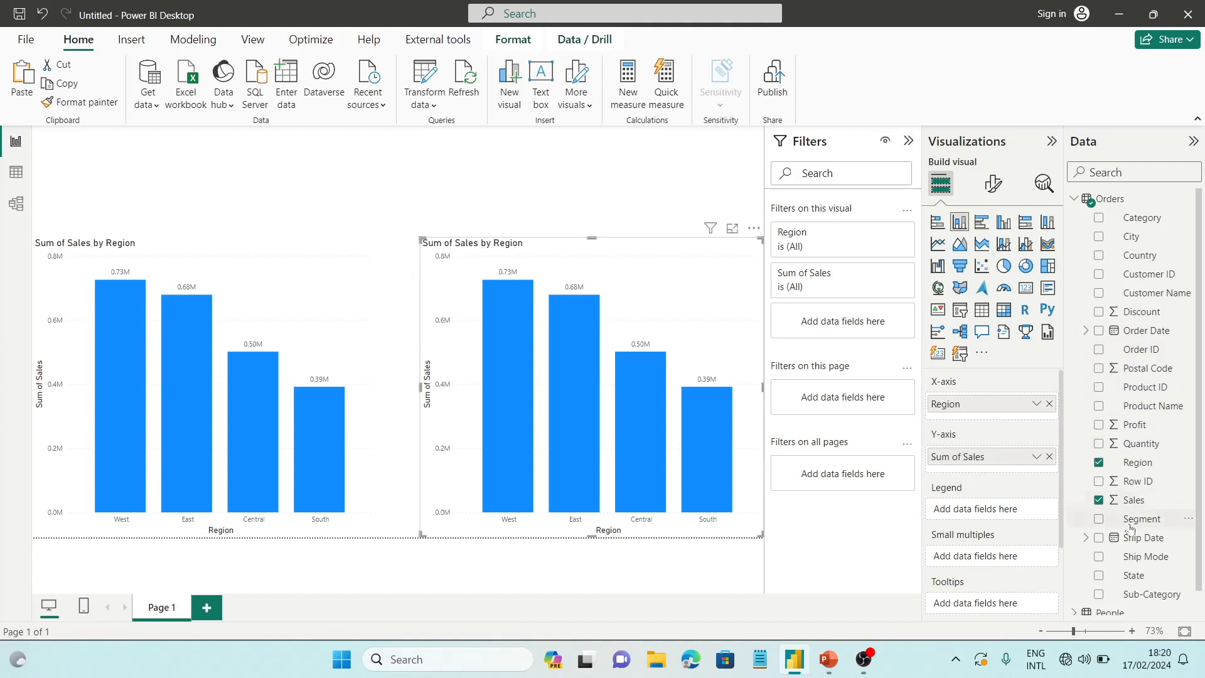
Replace Region with Segment on the copied chart's X-axis and shrink the chart to about half its height
drag(1142, 521, 980, 422)
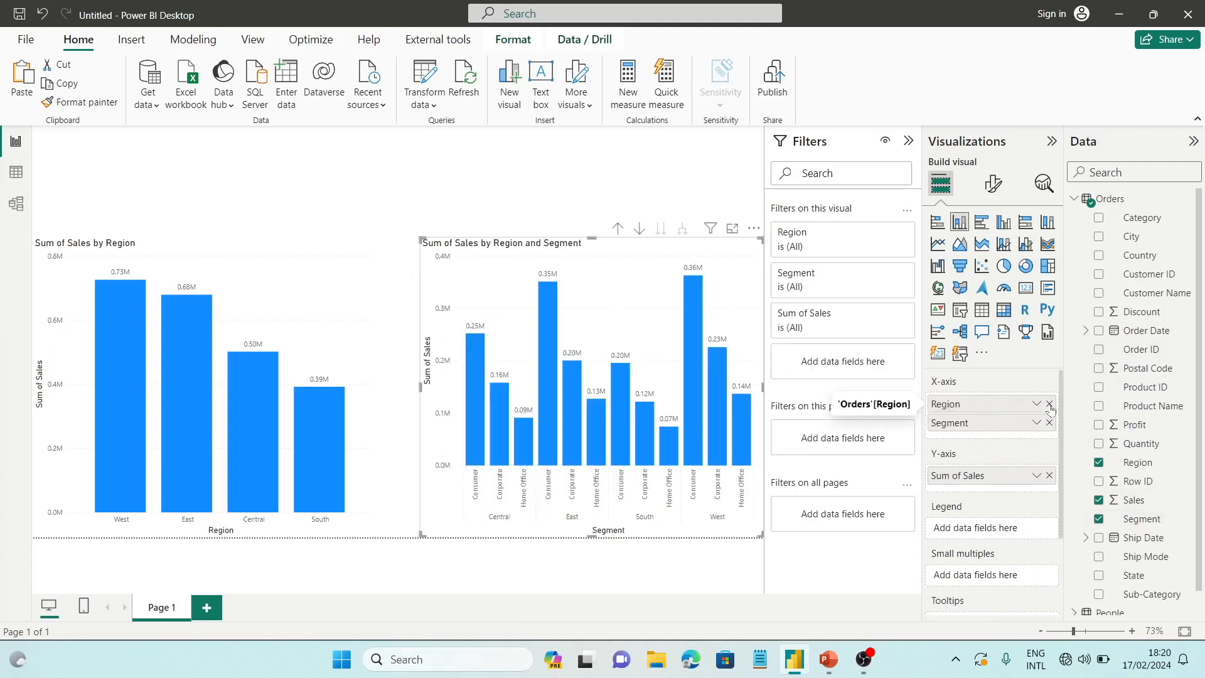
click(1048, 403)
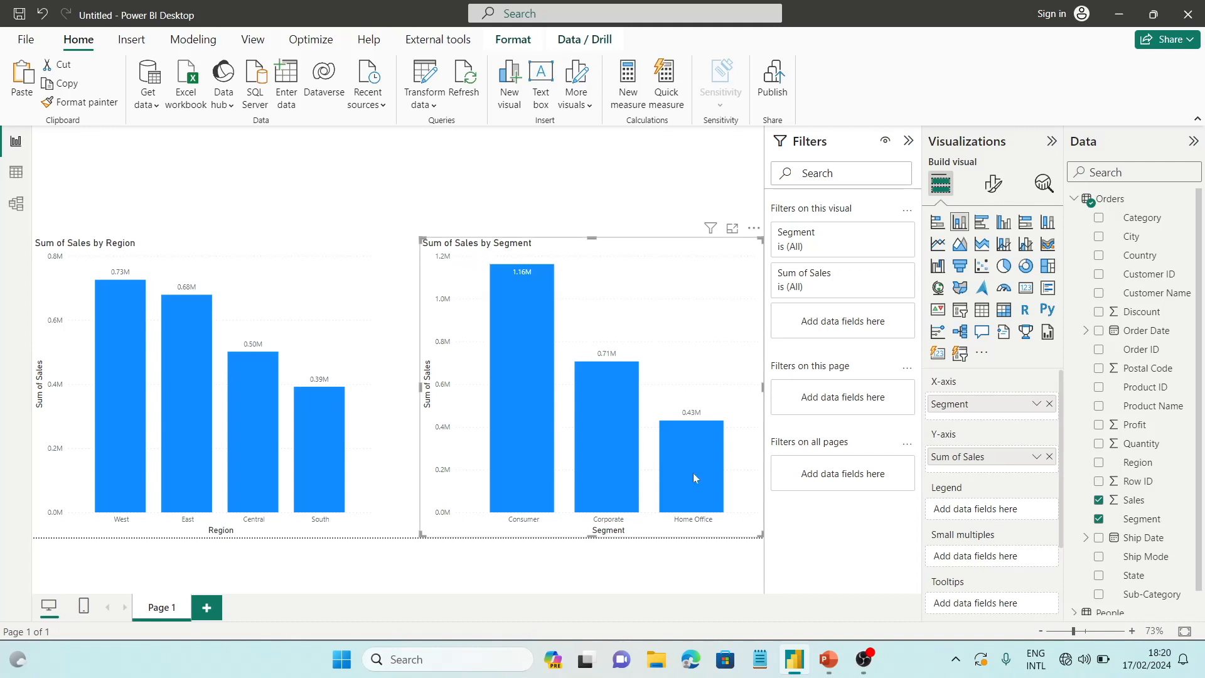
drag(592, 535, 601, 369)
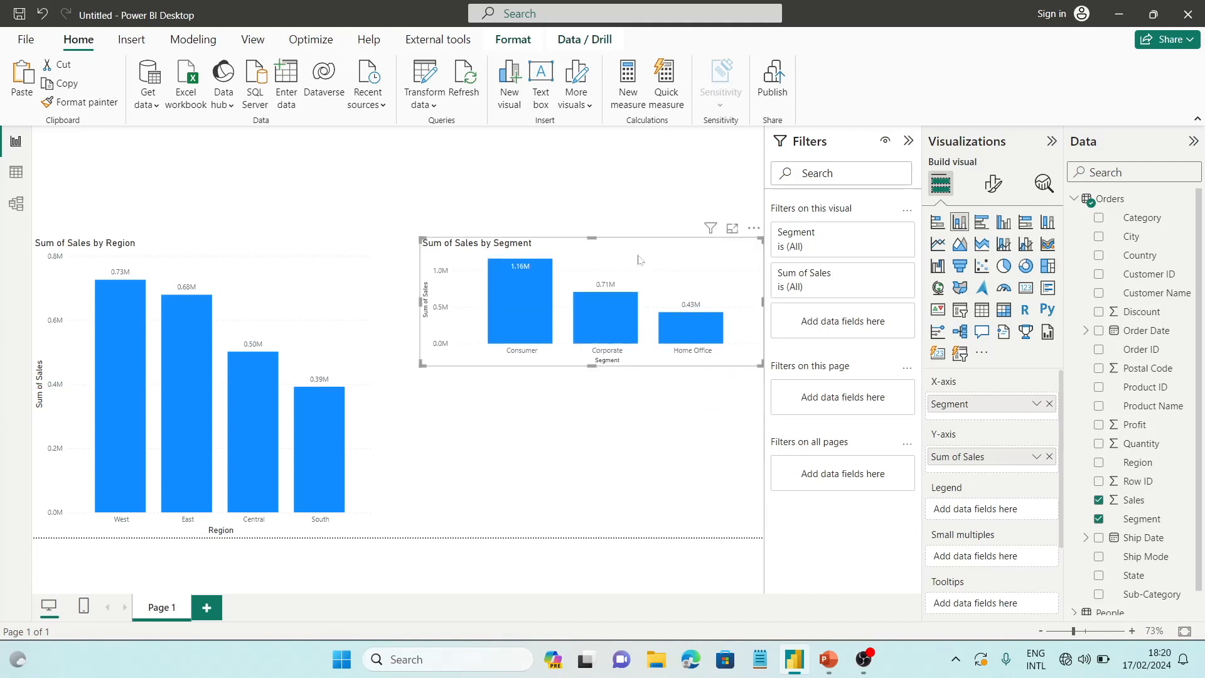
Duplicate the Sum of Sales by Segment chart and place the copy directly below it
key(ctrl+c)
key(ctrl+v)
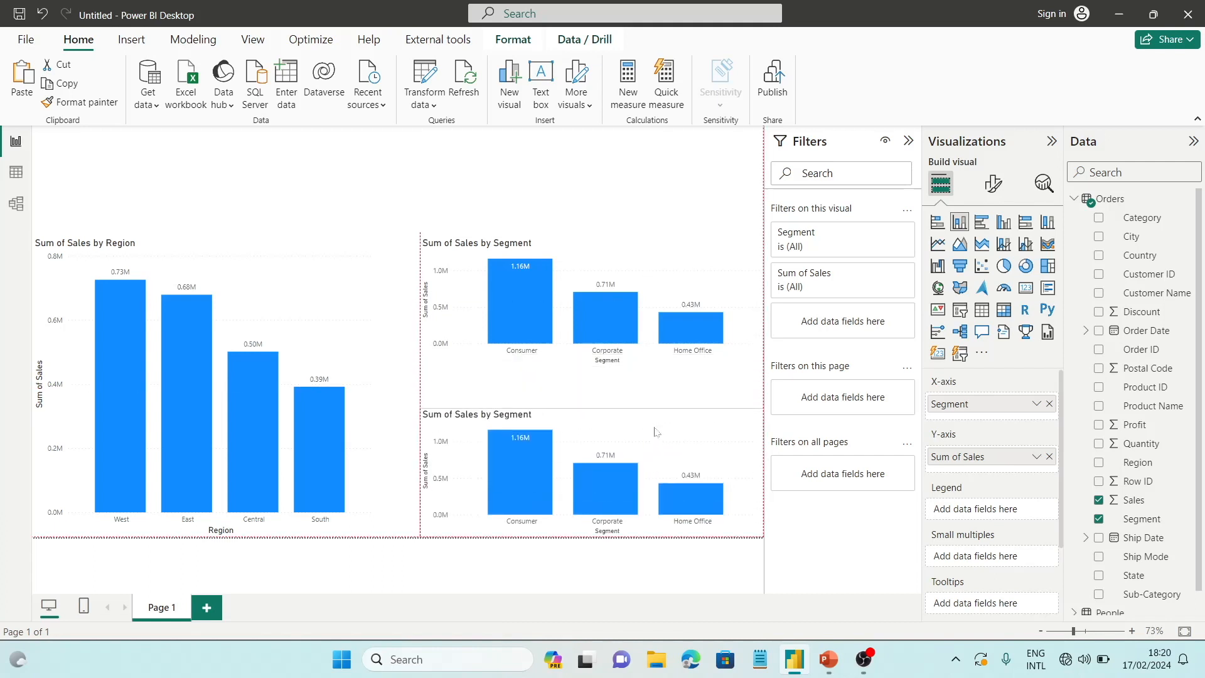
drag(654, 424, 654, 422)
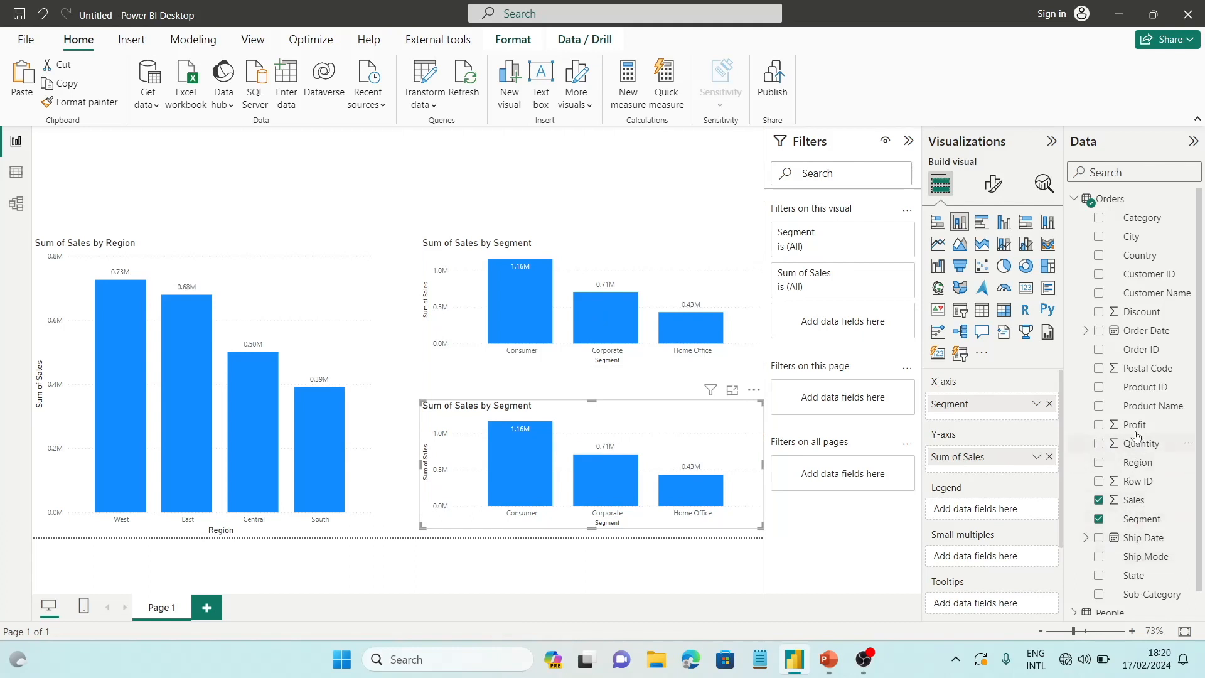
Replace Sales with Profit on the lower segment chart's Y-axis, then deselect the chart
drag(1134, 425, 1029, 471)
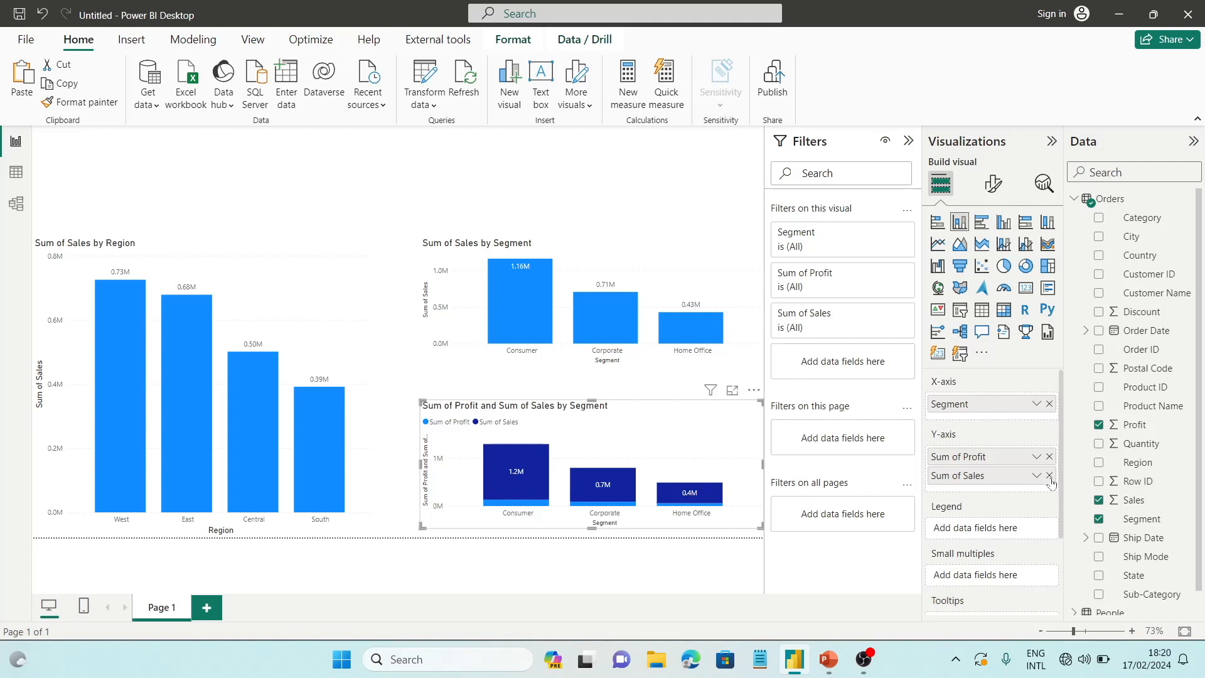
click(1048, 476)
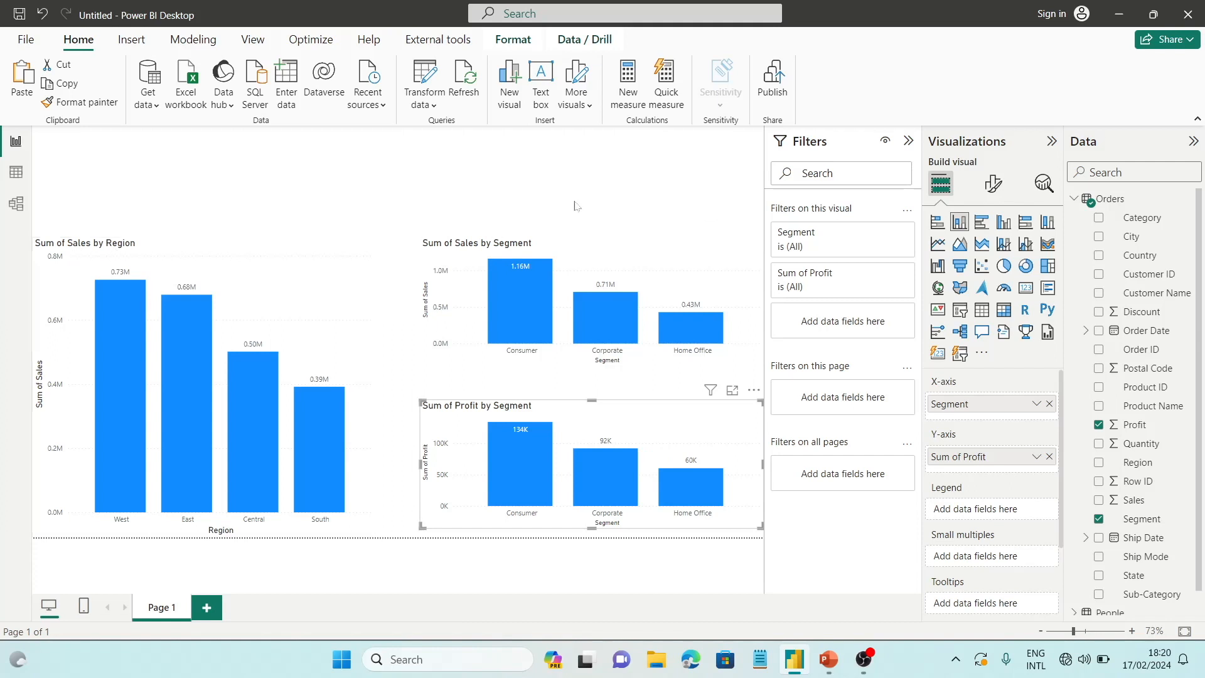
click(595, 195)
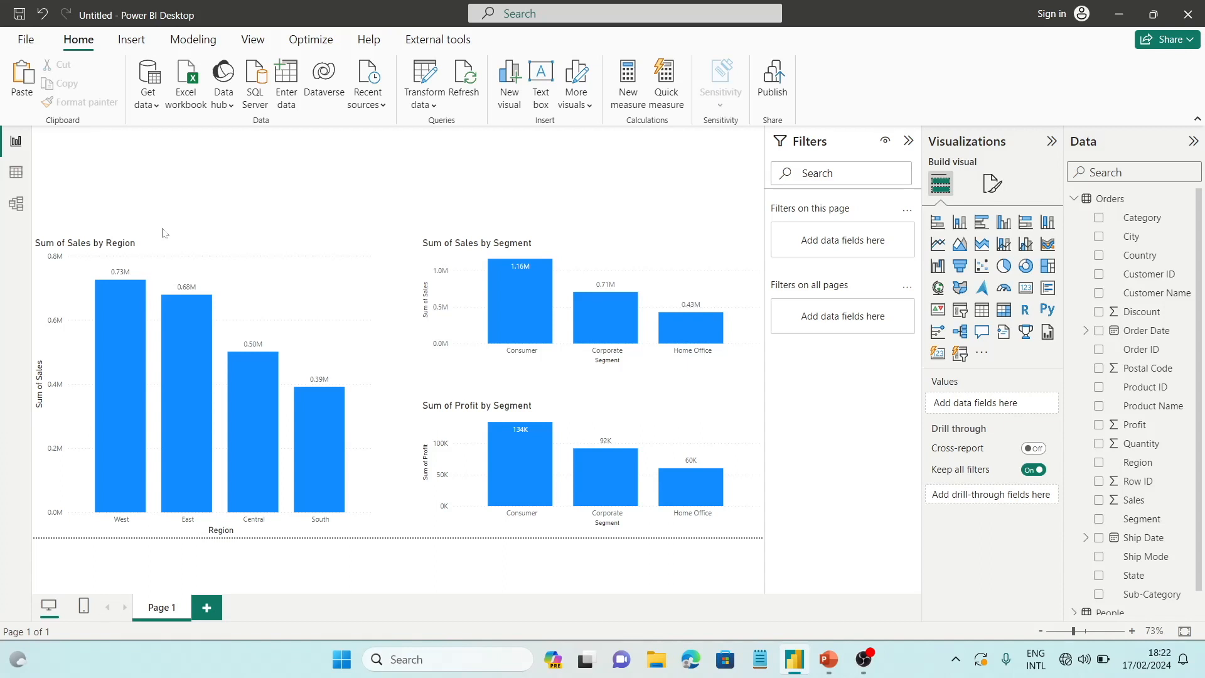
Check which types of new parameter can be created for the model
click(442, 96)
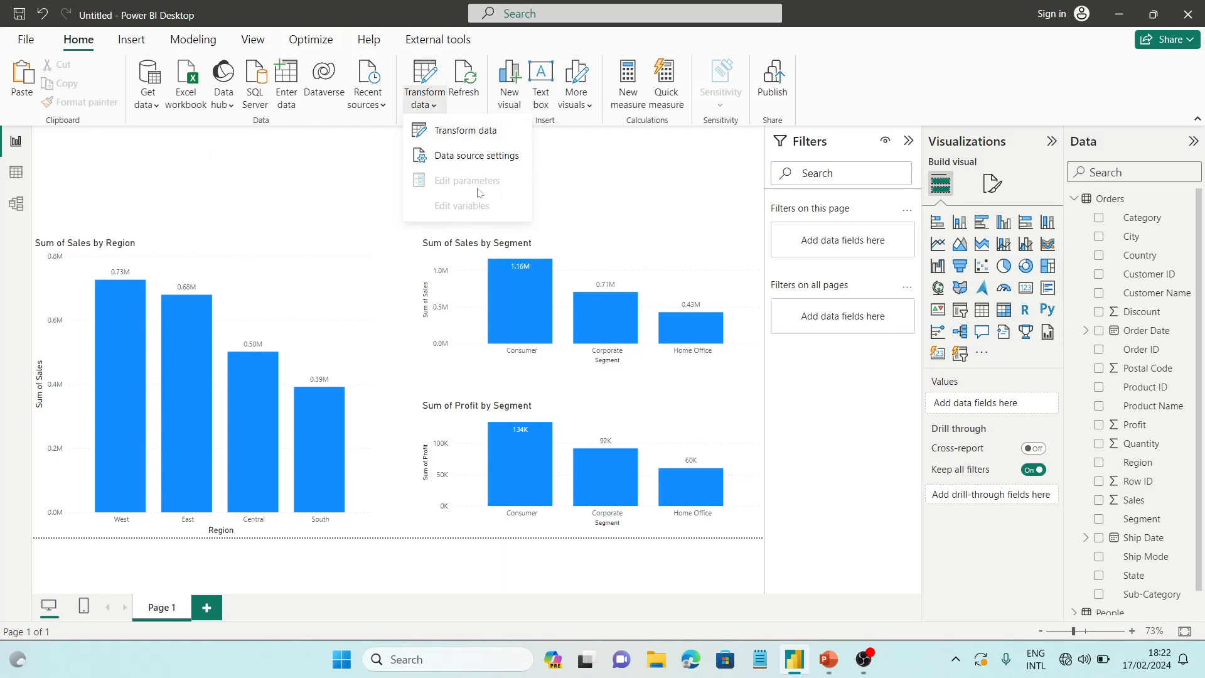
click(198, 36)
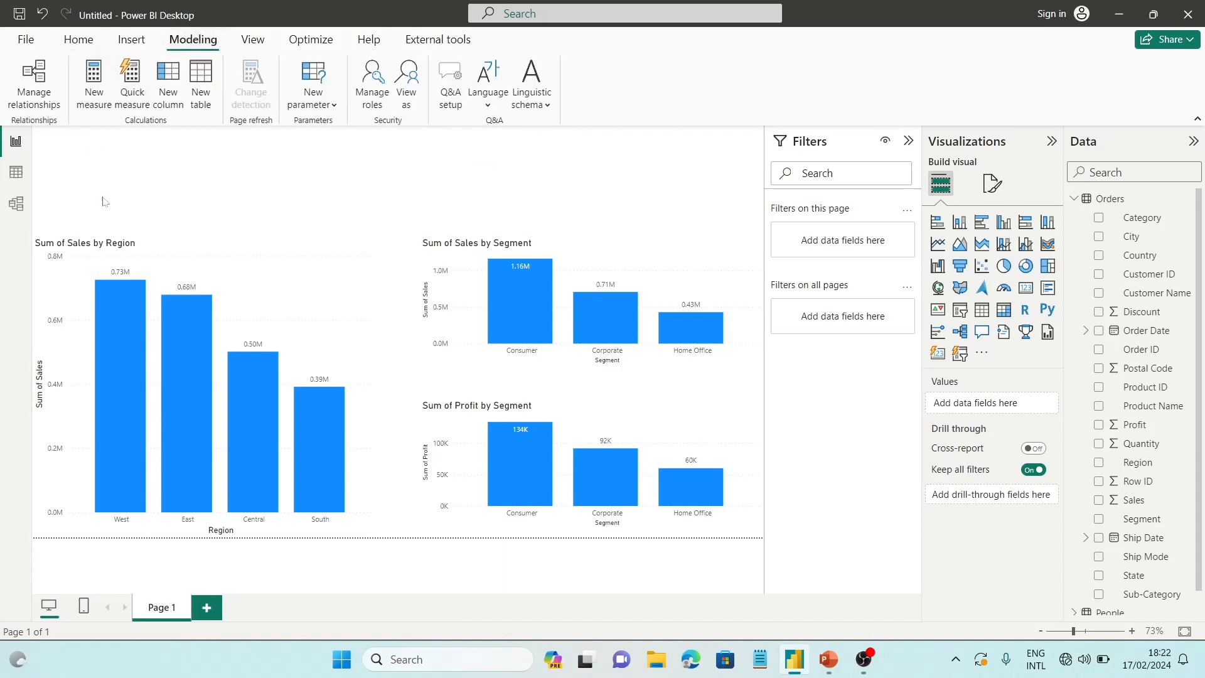
click(331, 106)
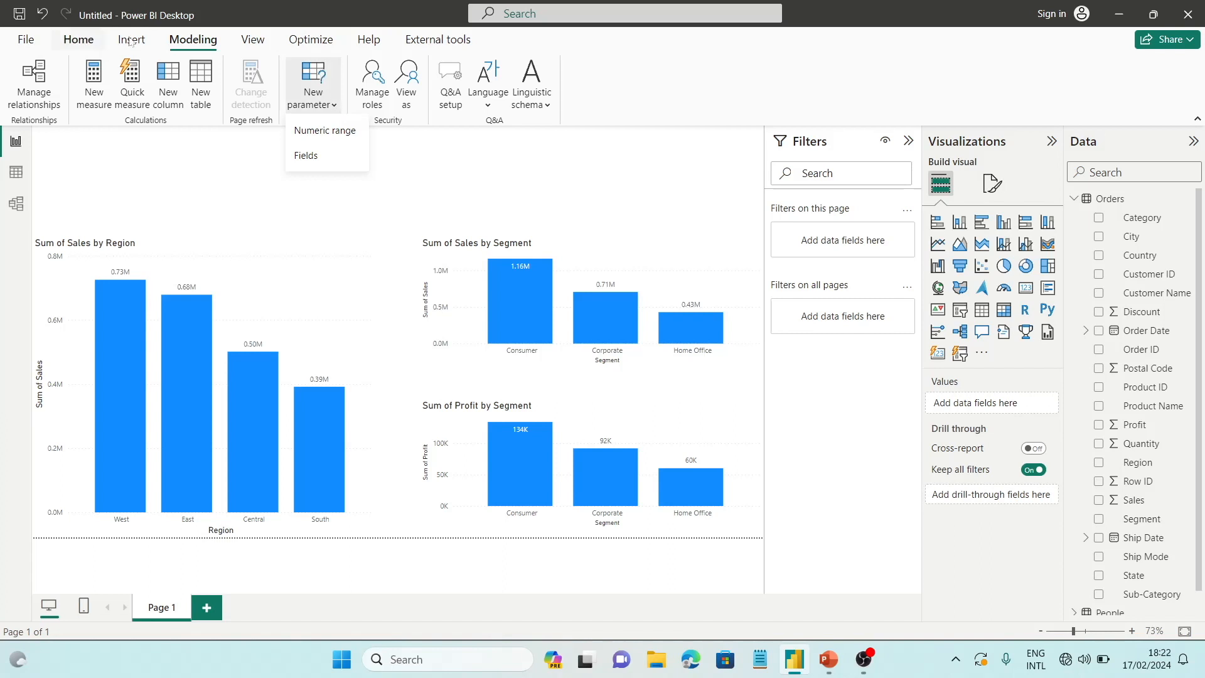
click(308, 187)
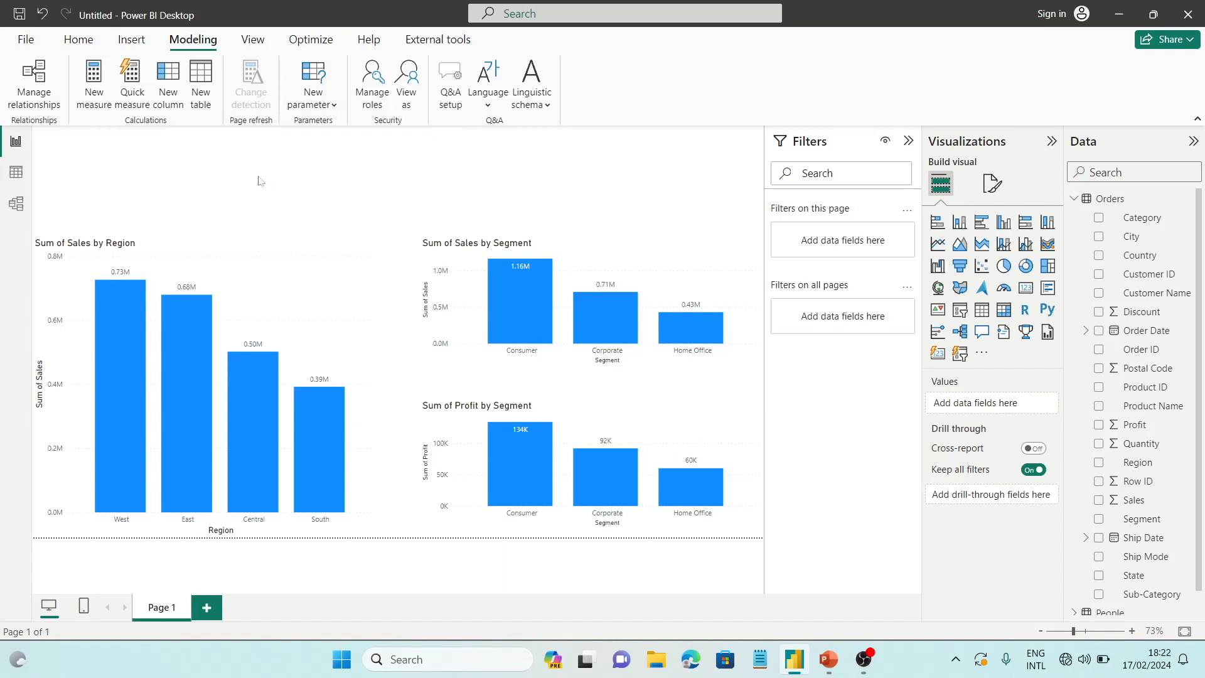
Make sure the Field parameters preview feature is enabled in the global options and confirm the options
click(19, 44)
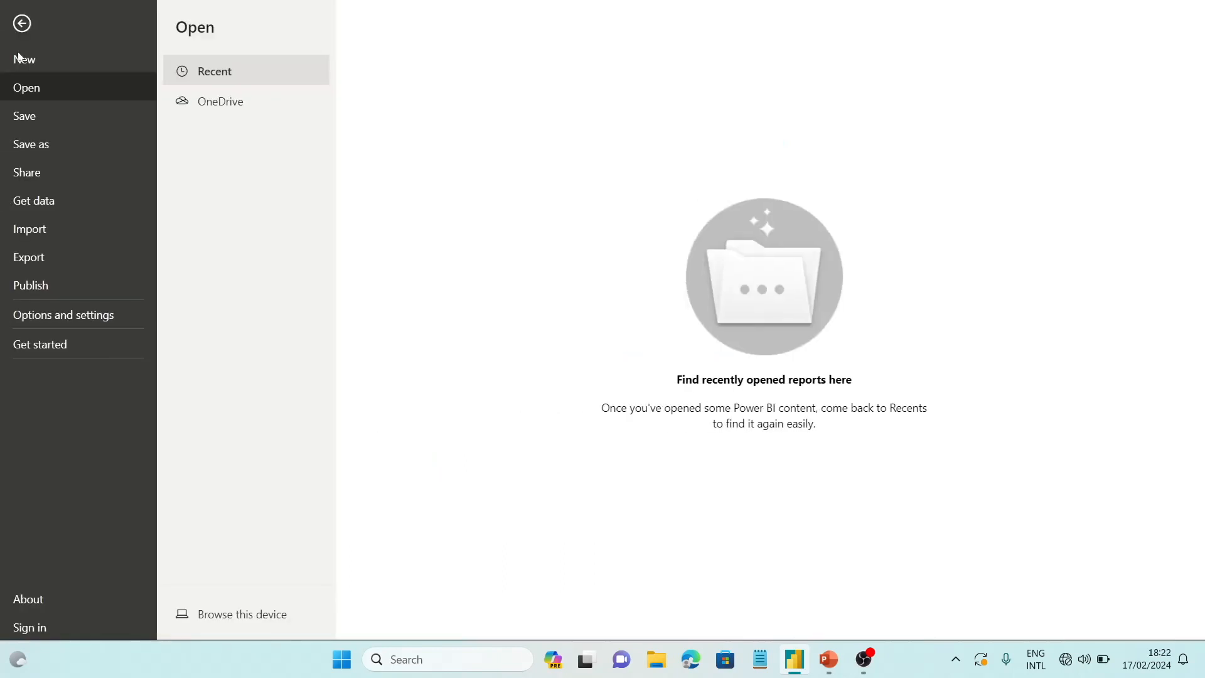
click(84, 321)
click(259, 110)
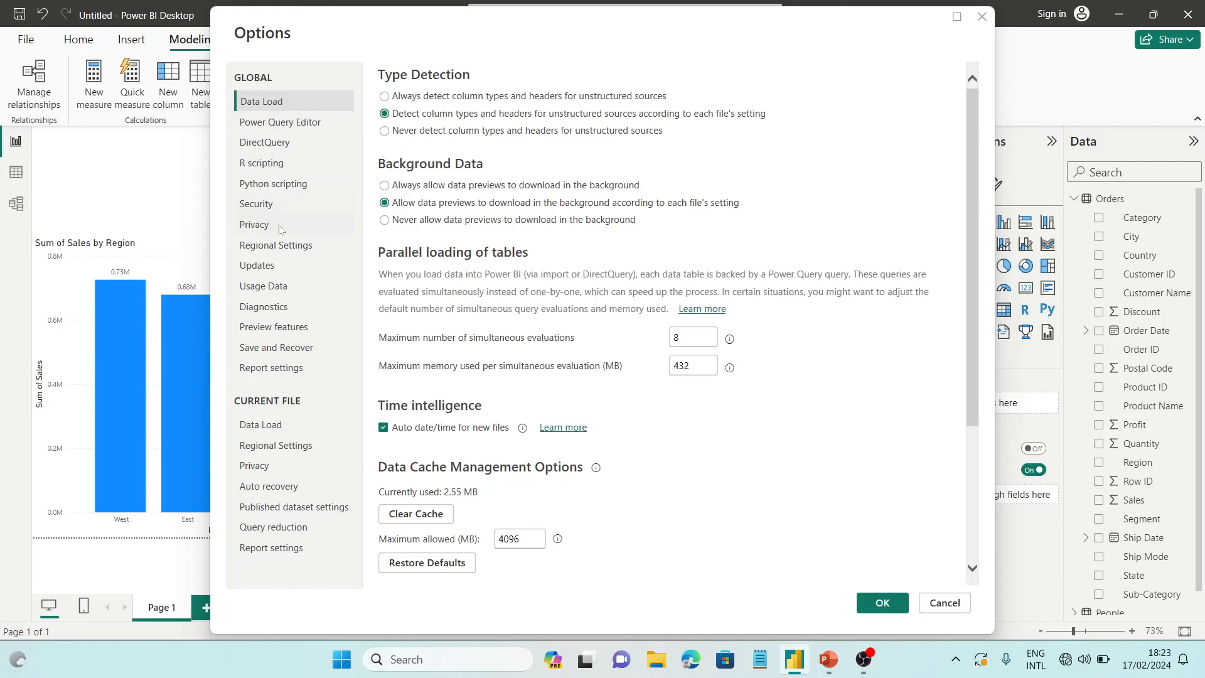
click(276, 326)
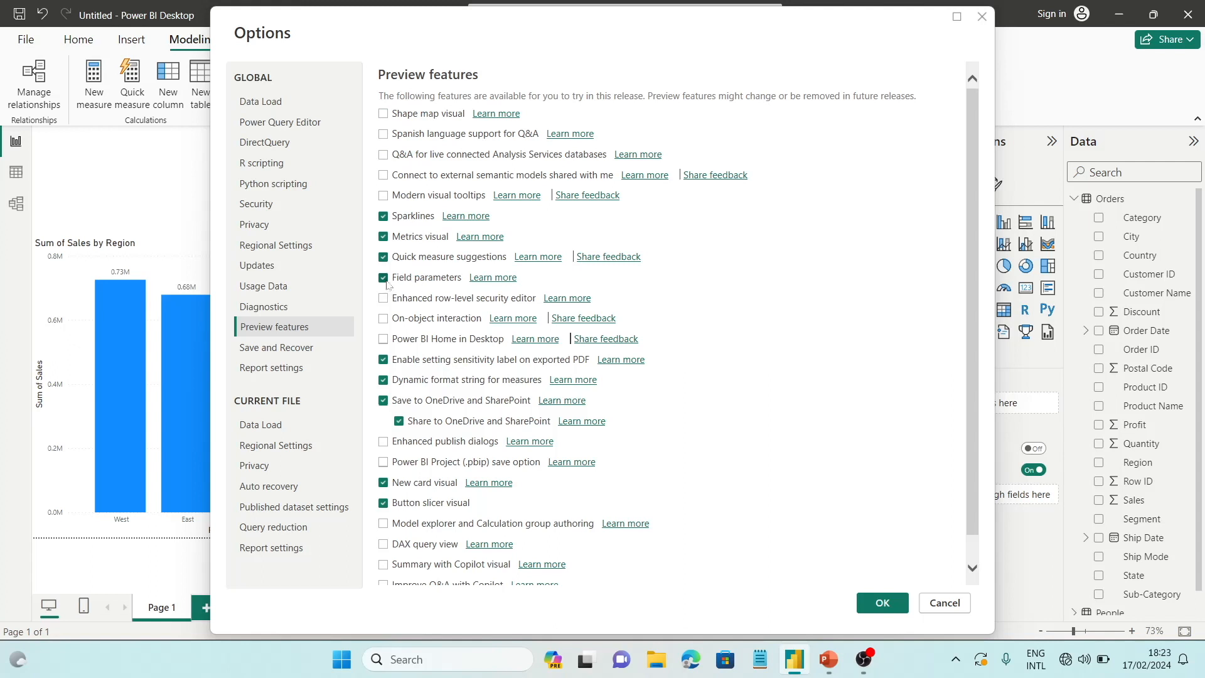
click(892, 599)
click(382, 276)
click(882, 602)
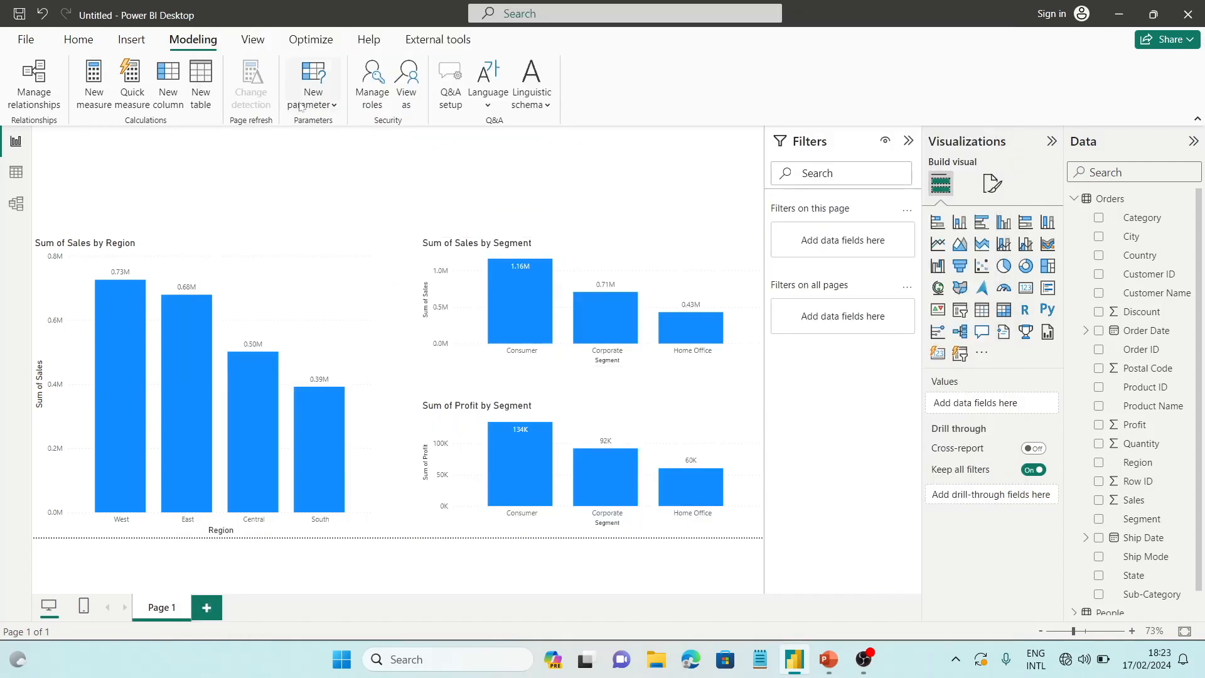
Start a new Fields parameter and name it Category Selection
click(301, 105)
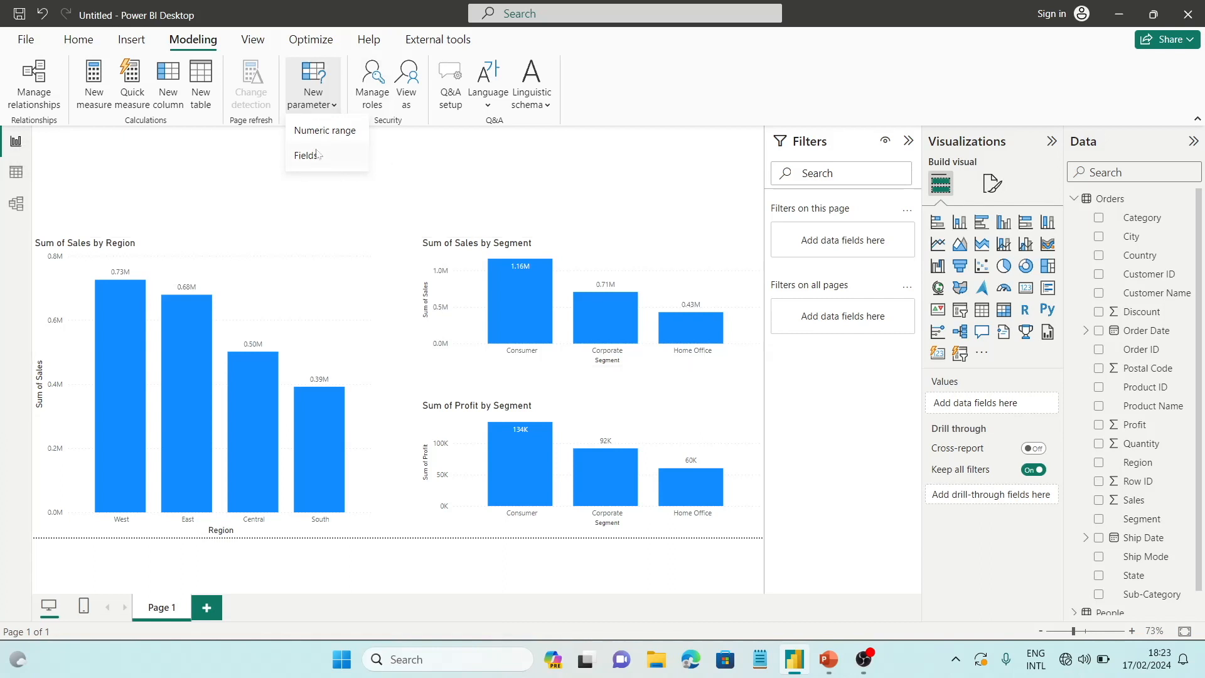
click(317, 157)
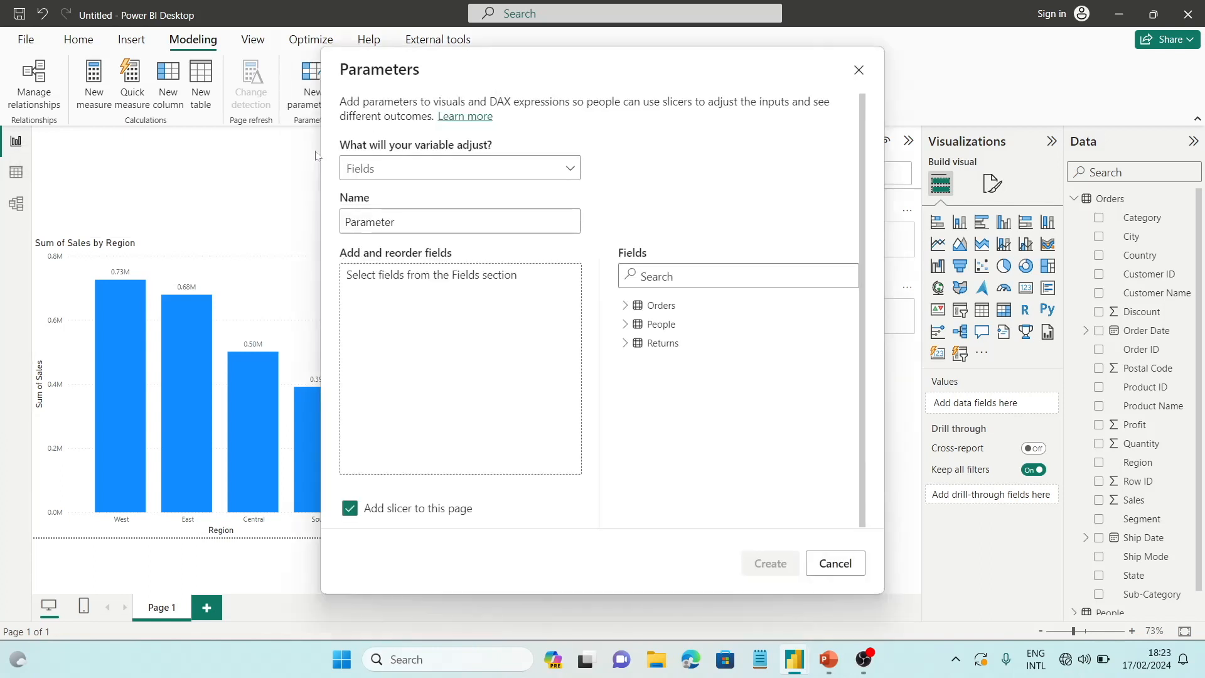
click(424, 174)
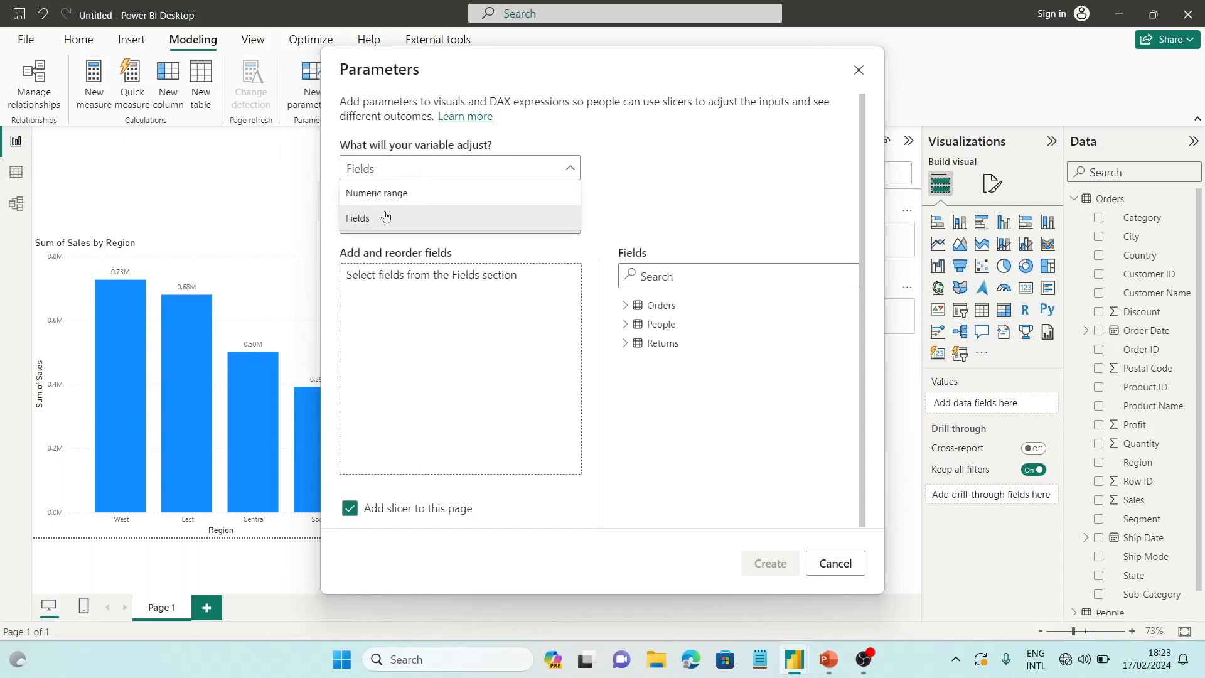
click(619, 161)
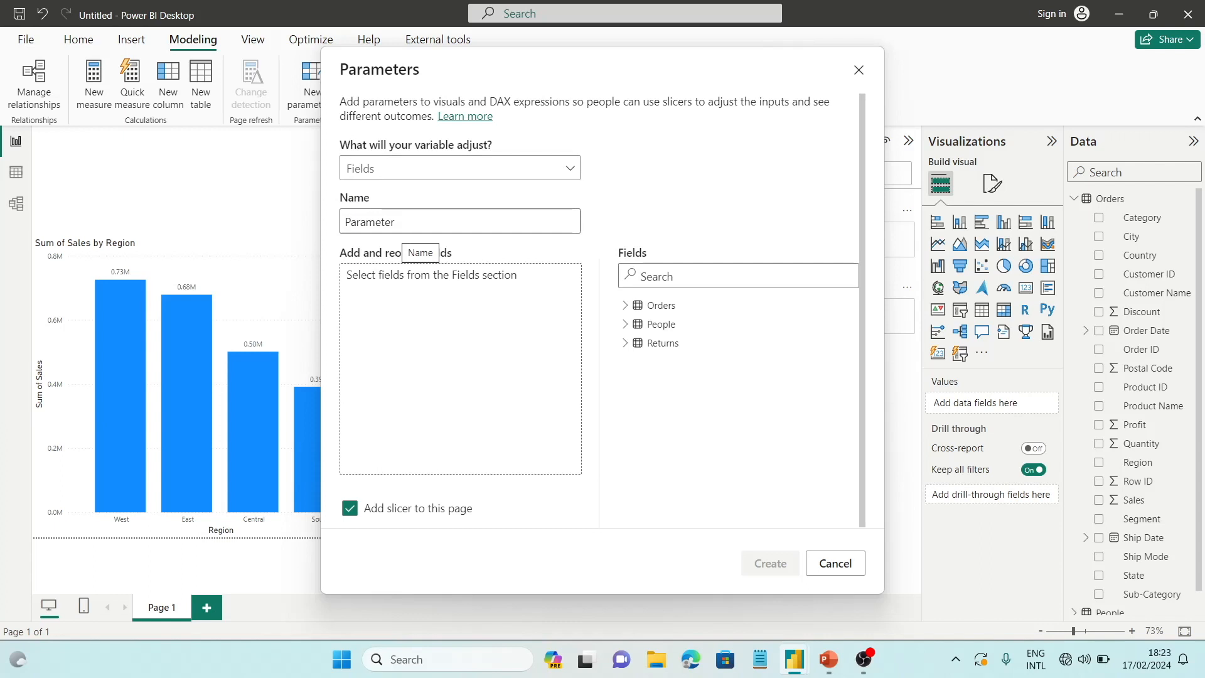
click(401, 224)
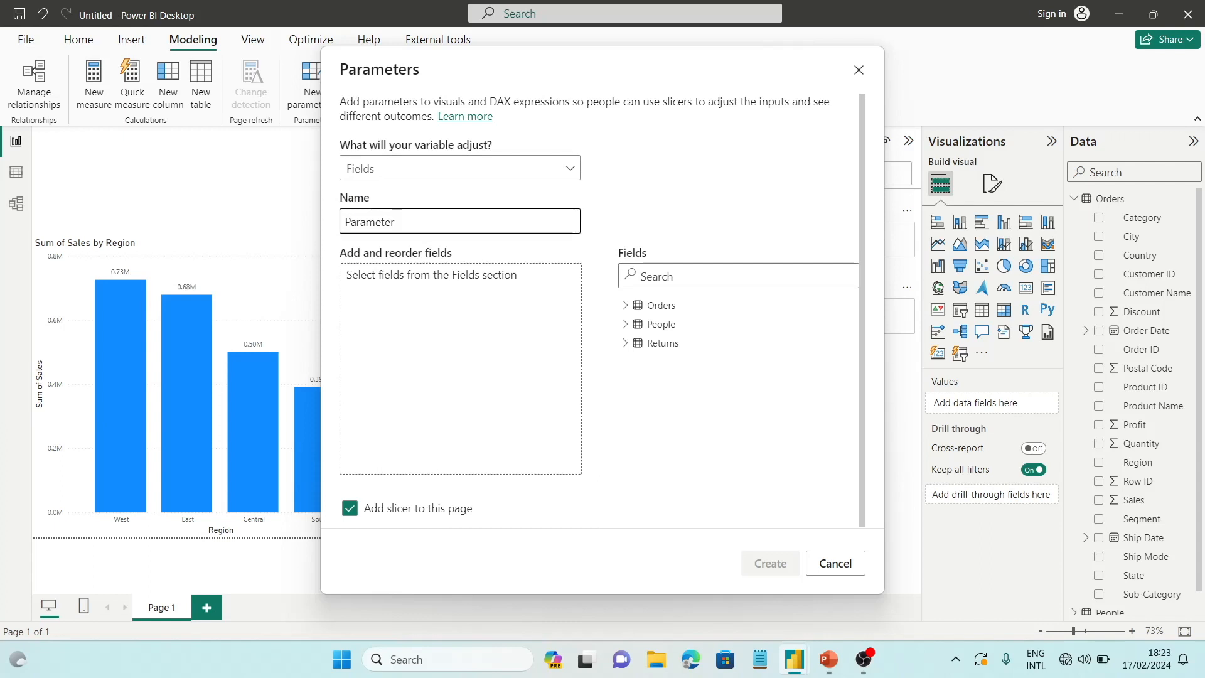
key(ctrl+a)
text(Categor)
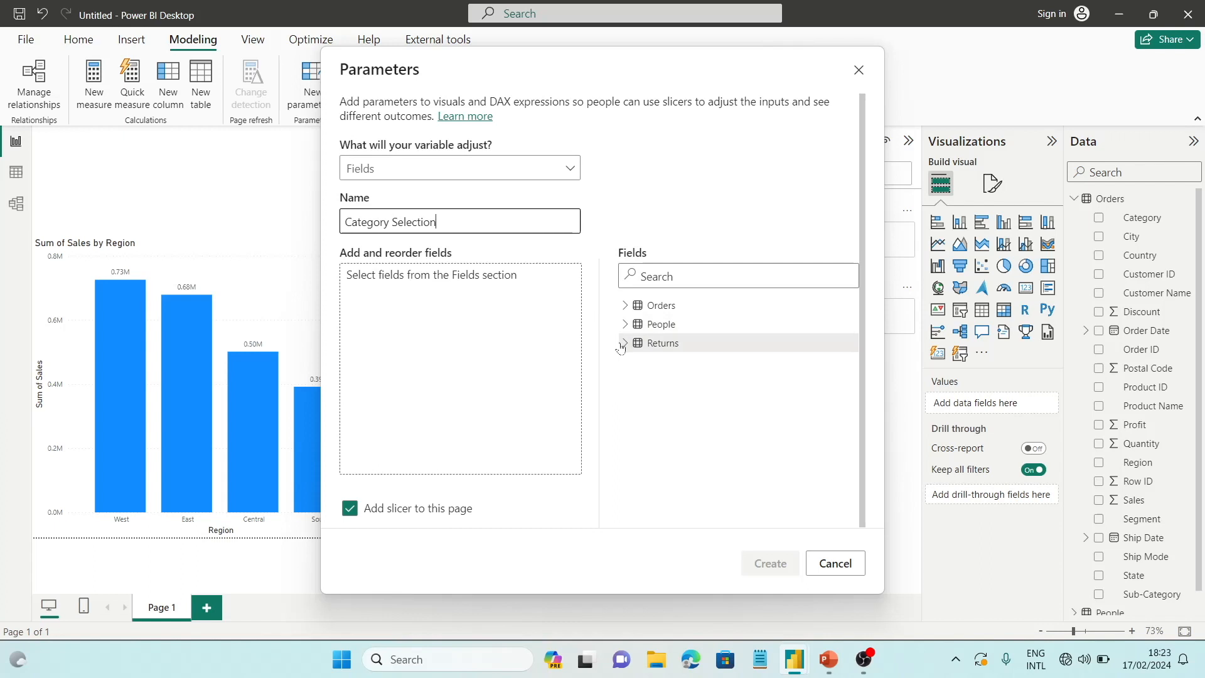
Add Region, State, Sub-Category, Segment and Ship Mode from the Orders table to the Category Selection parameter
click(626, 305)
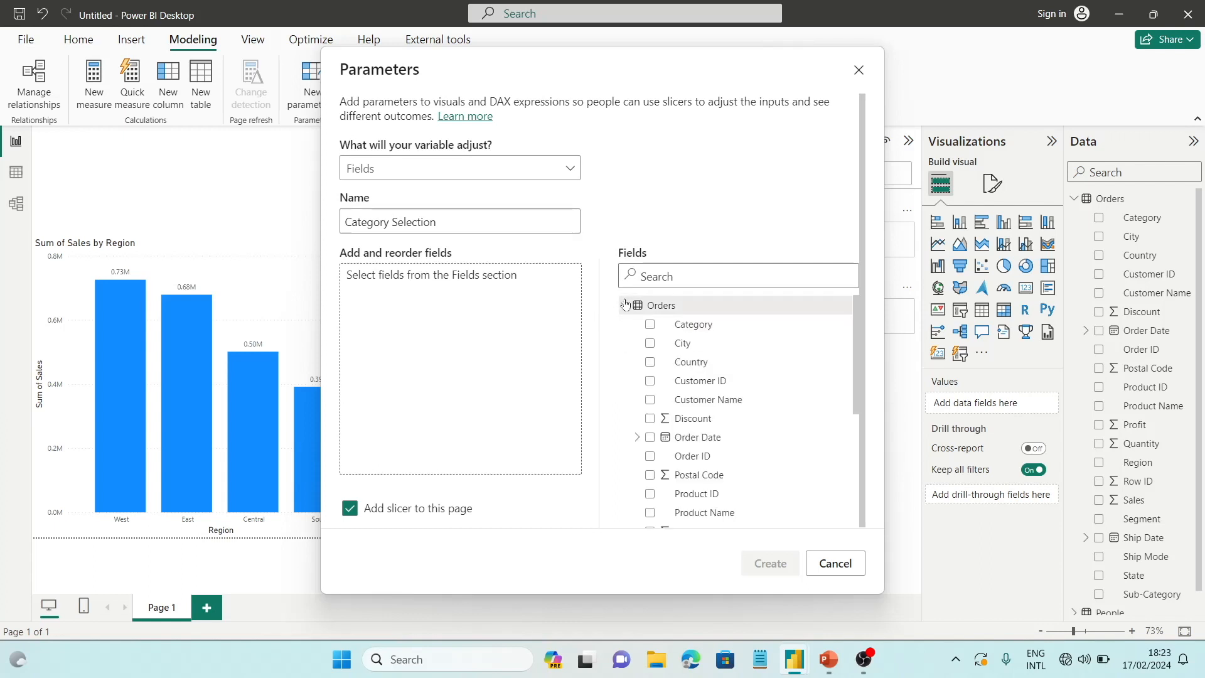
scroll(714, 435, down, 2)
scroll(716, 435, down, 1)
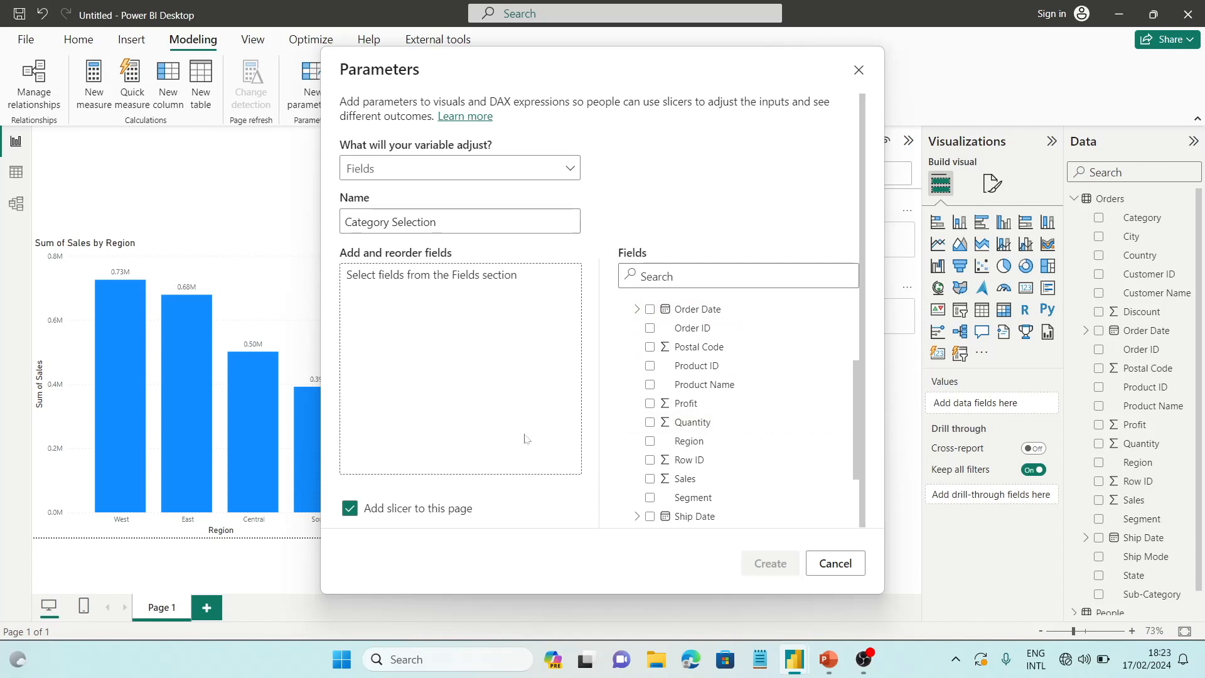
click(650, 441)
scroll(665, 447, down, 2)
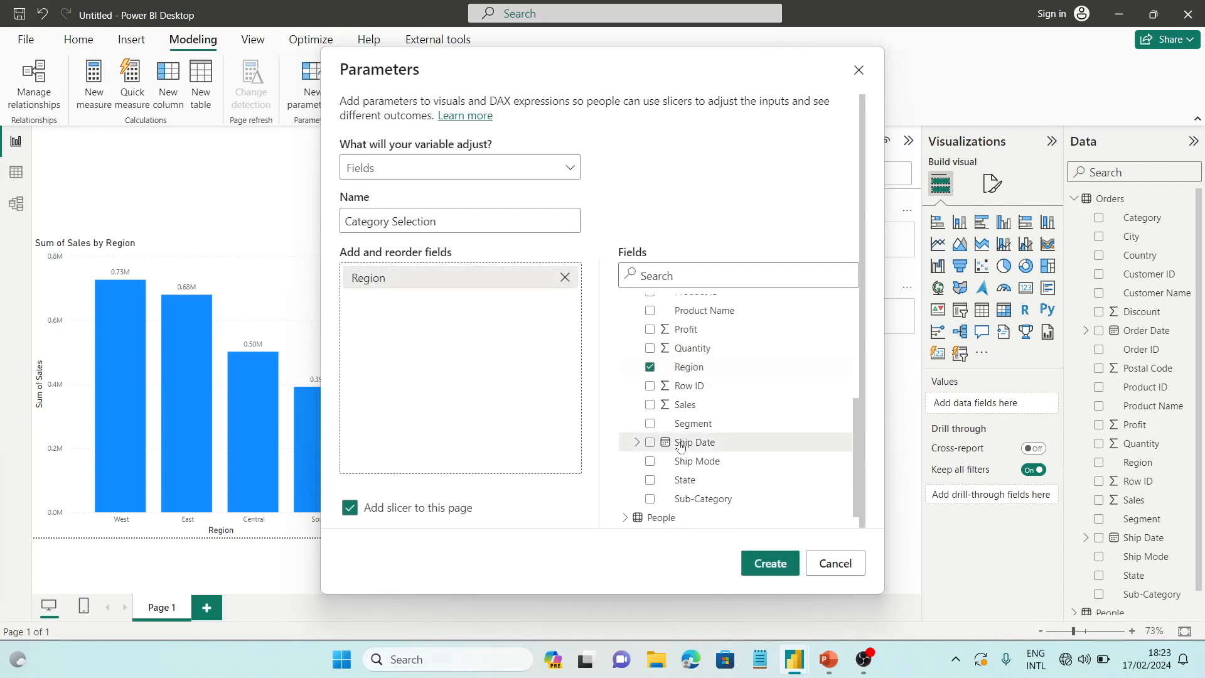
click(650, 479)
scroll(650, 481, down, 1)
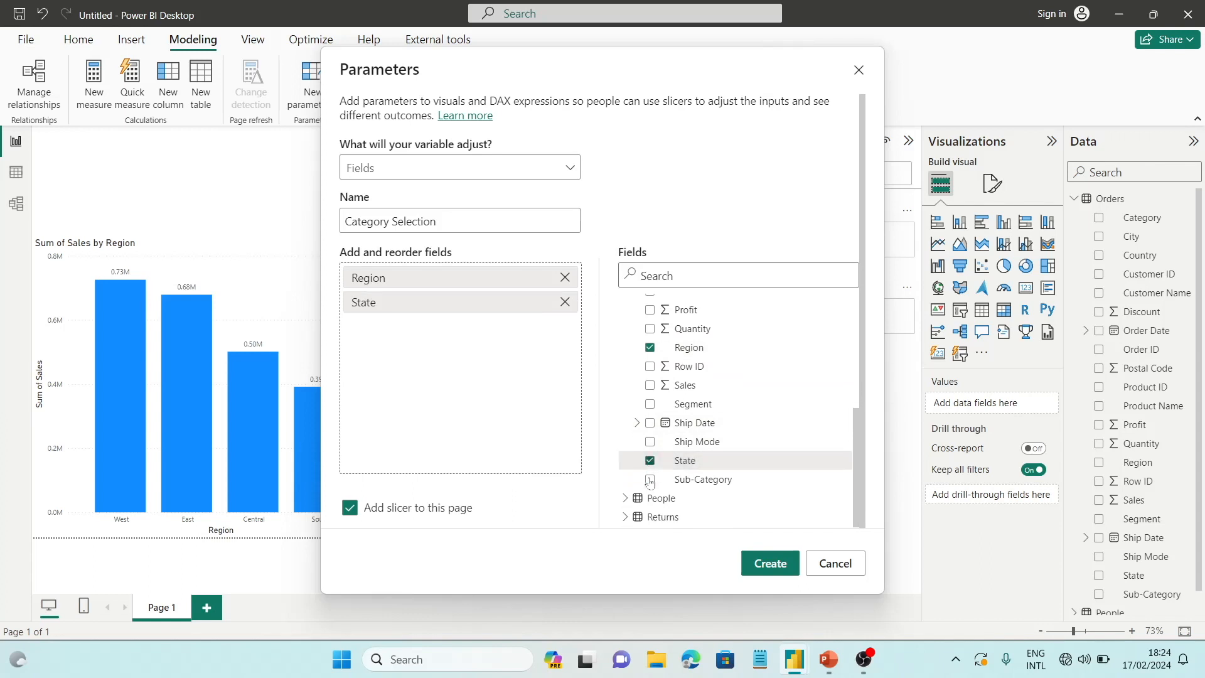
click(650, 480)
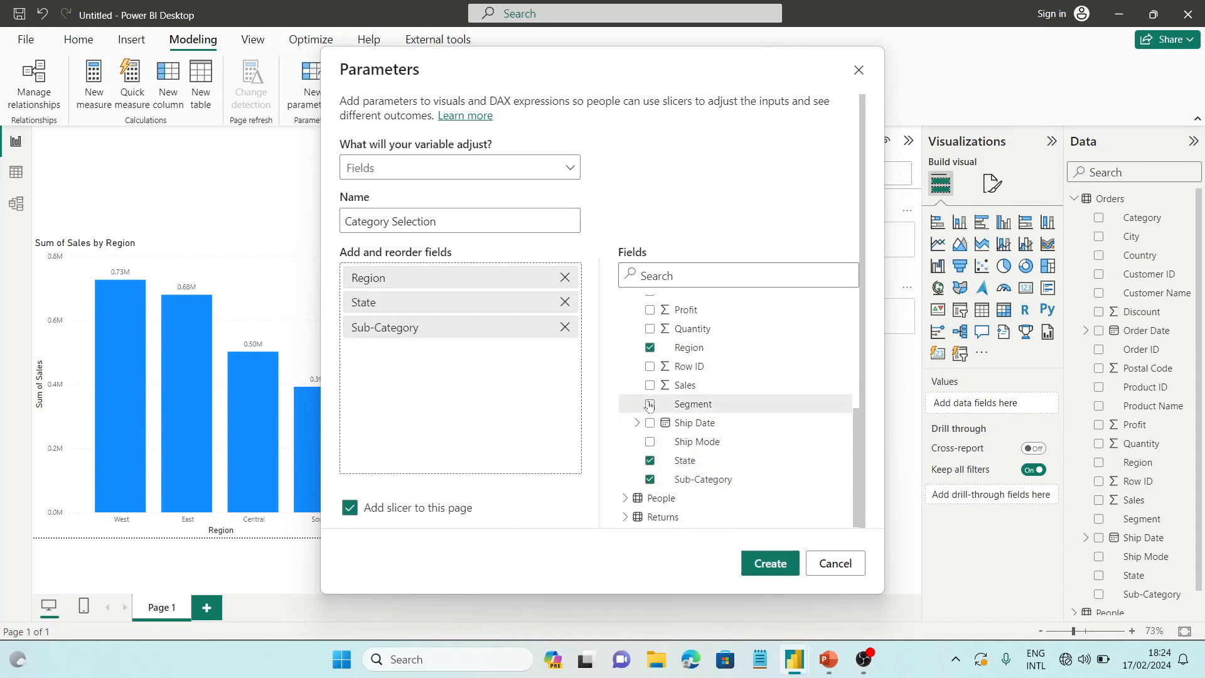
click(650, 404)
click(650, 441)
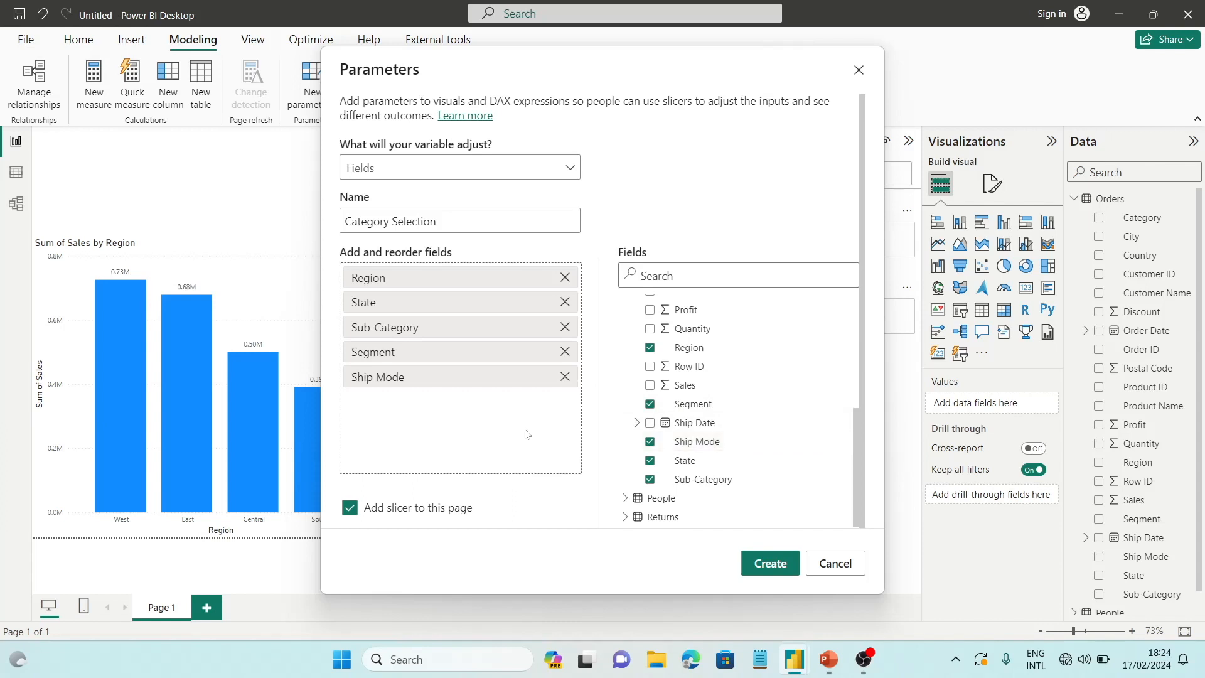
Add the Orders table's Category field to the parameter and try reordering it within the field list
scroll(789, 344, up, 3)
scroll(789, 344, up, 2)
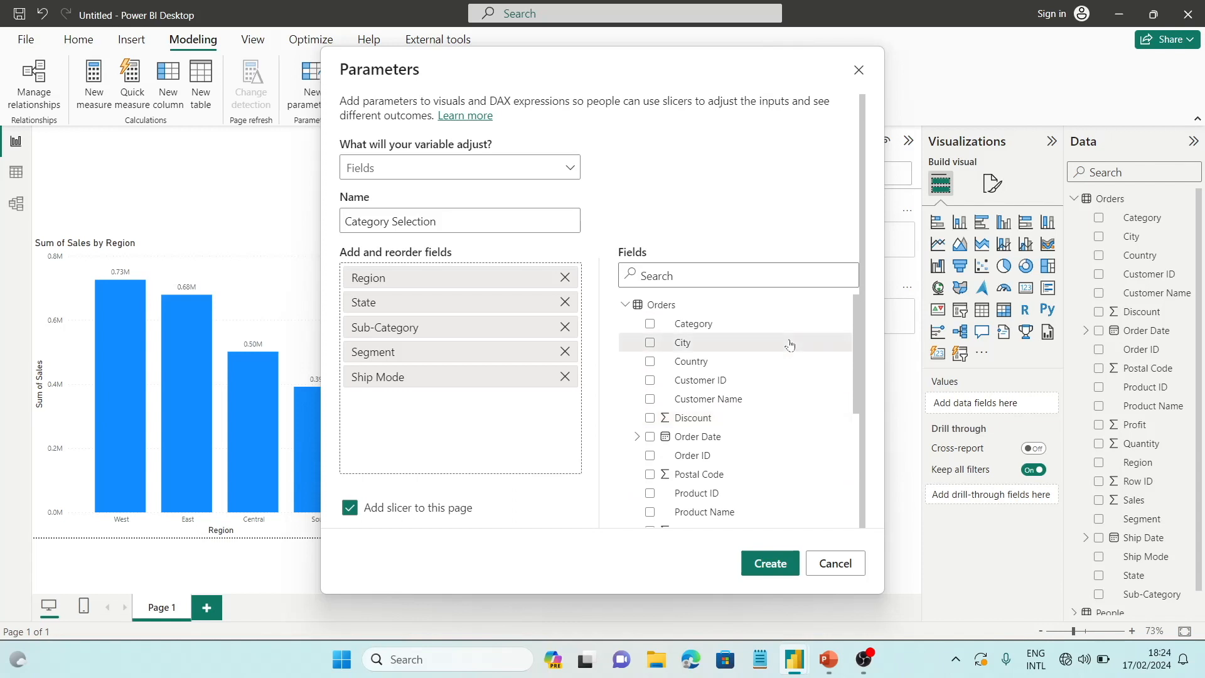
click(650, 323)
drag(433, 402, 432, 318)
drag(374, 404, 406, 306)
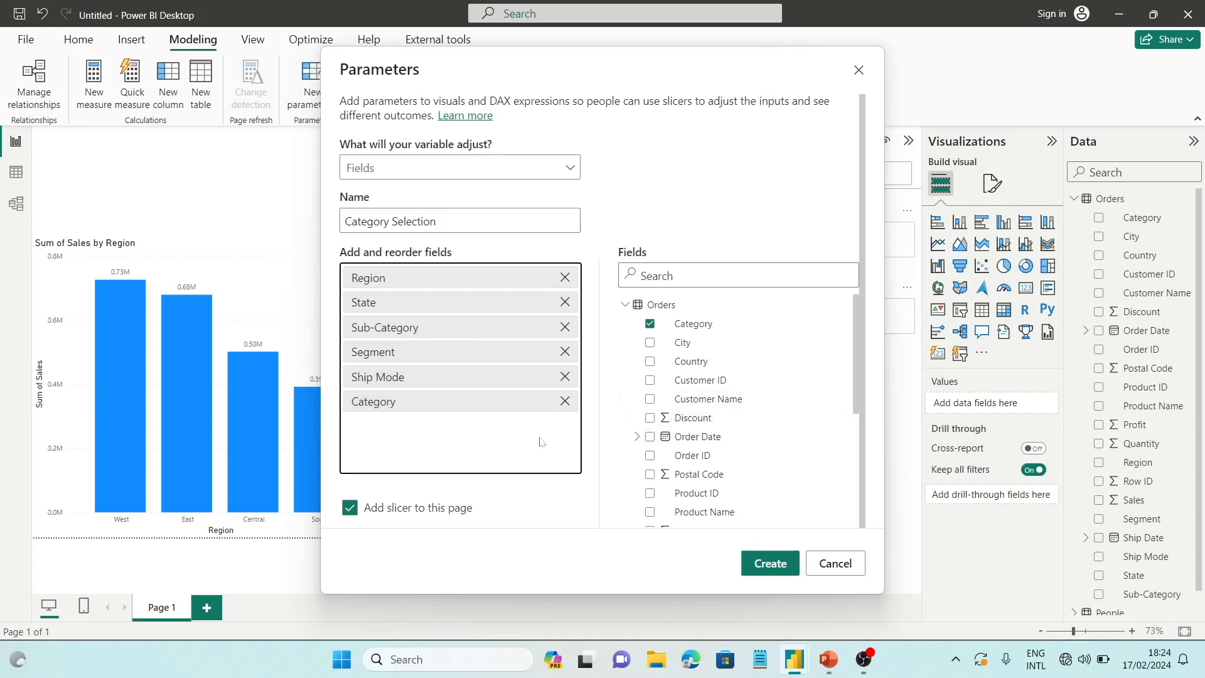
Create the Category Selection parameter with a slicer on this page and shrink the slicer's height to clear the region chart
scroll(768, 438, down, 1)
scroll(768, 438, down, 3)
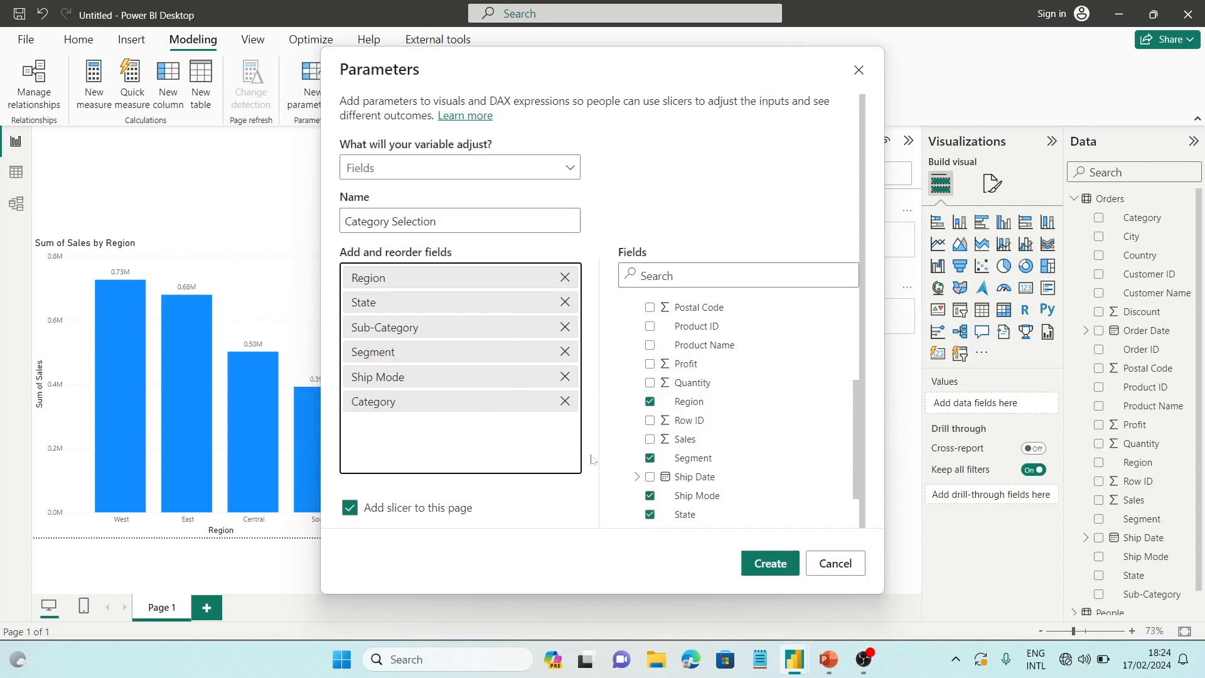
click(767, 563)
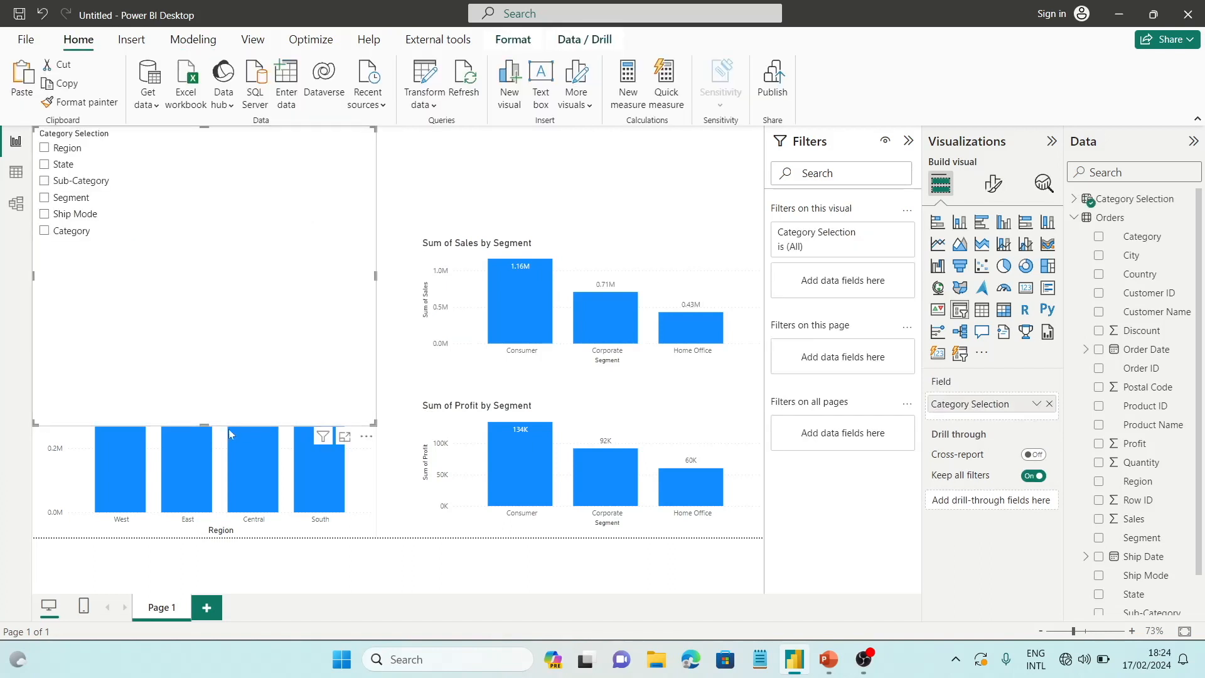
drag(202, 425, 249, 171)
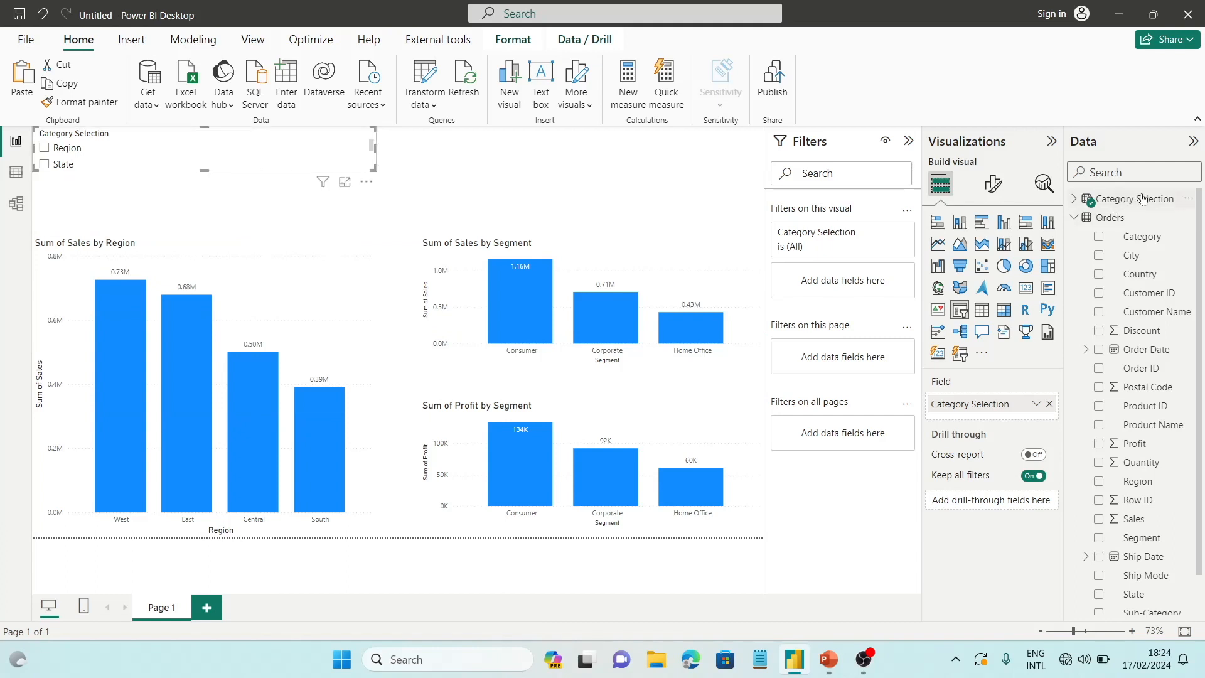
Examine the Category Selection parameter's DAX definition, table rows and columns, and return to the report page
click(1074, 217)
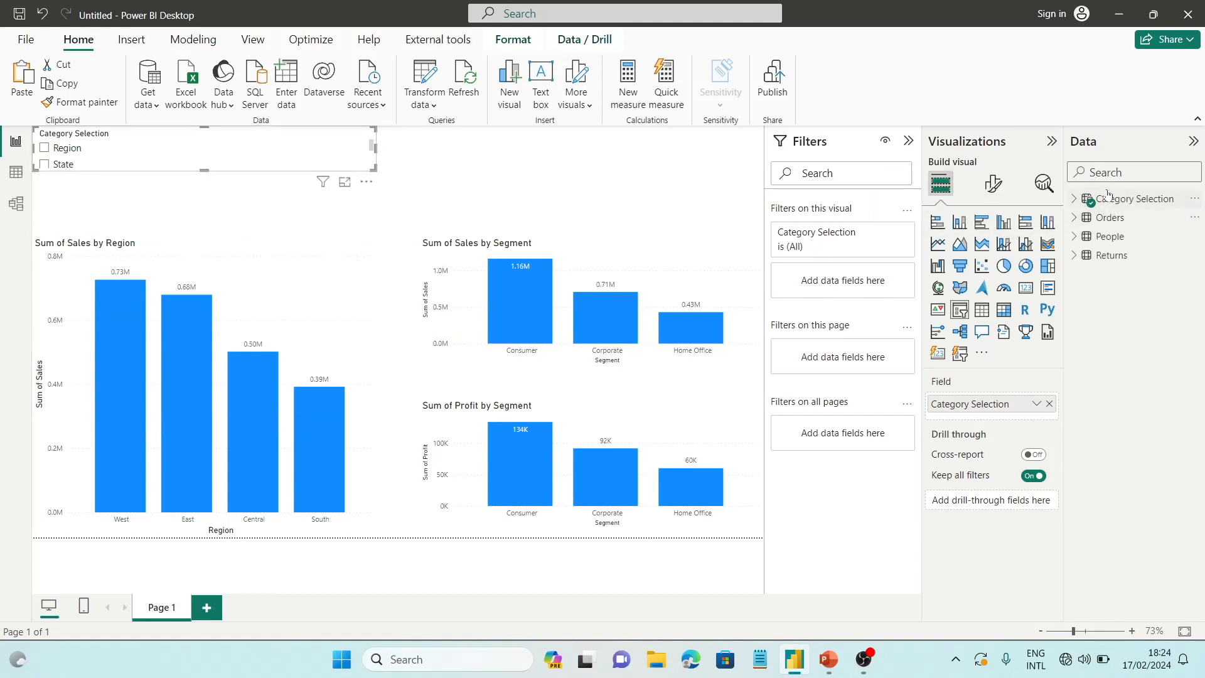
click(1071, 205)
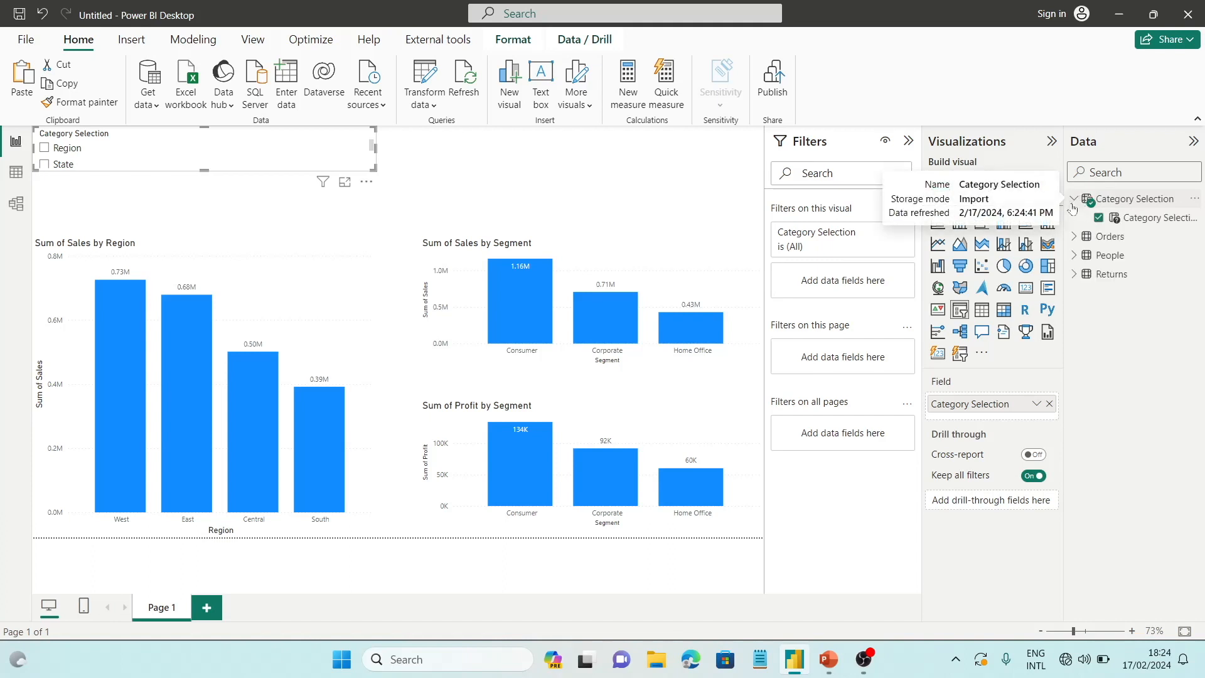
click(1142, 199)
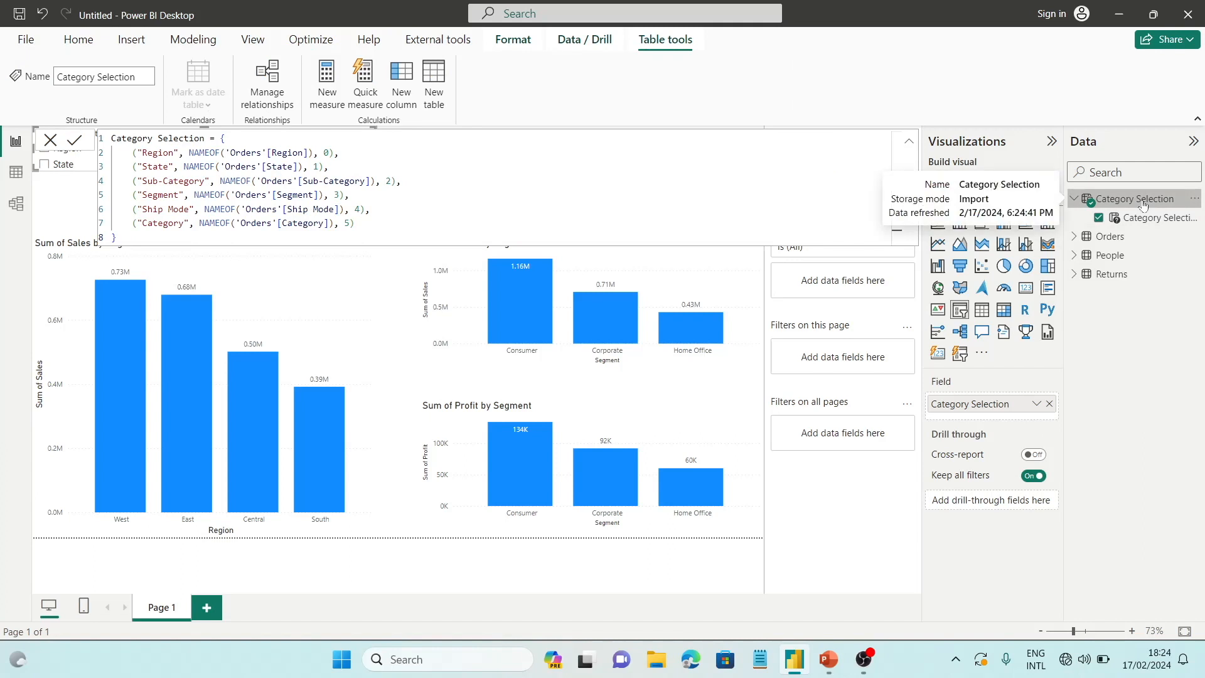
click(17, 173)
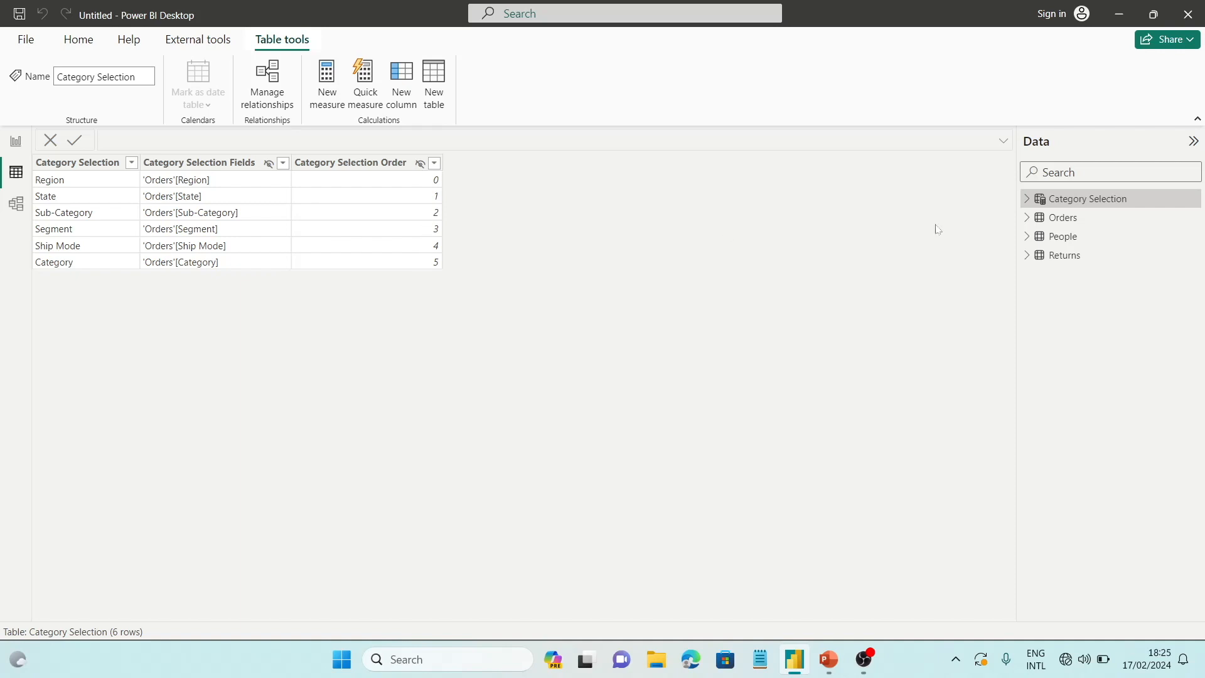
click(1027, 200)
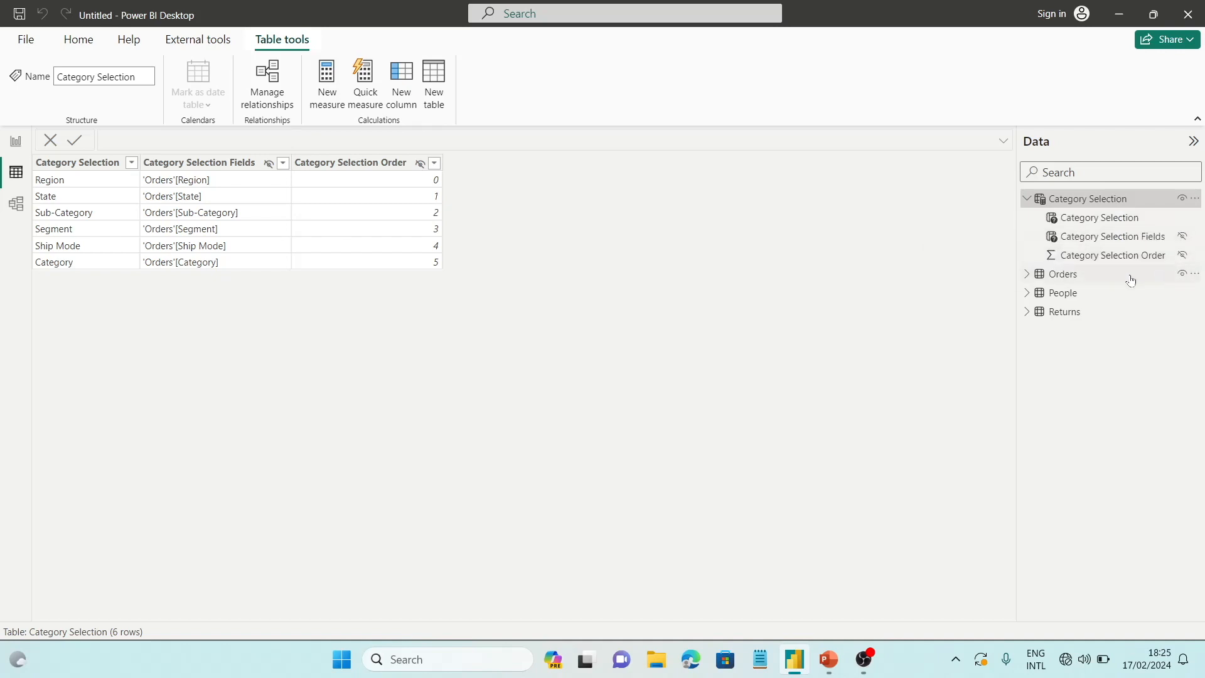
click(1116, 210)
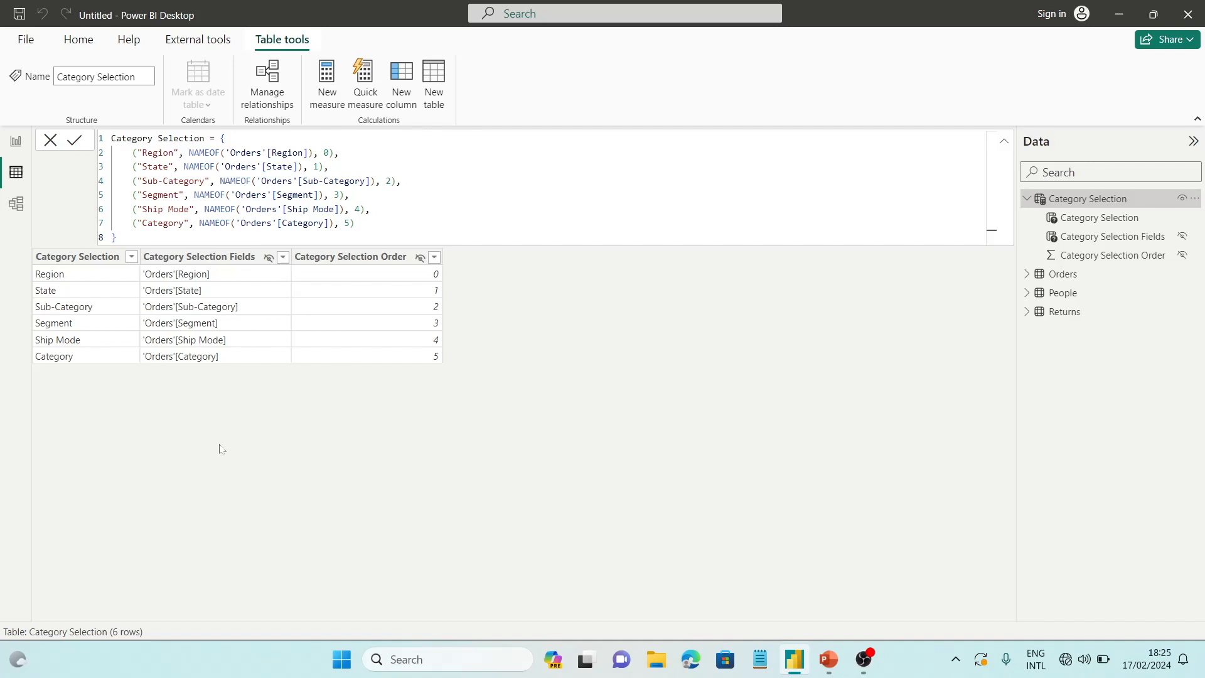
drag(356, 223, 301, 237)
click(117, 237)
click(17, 150)
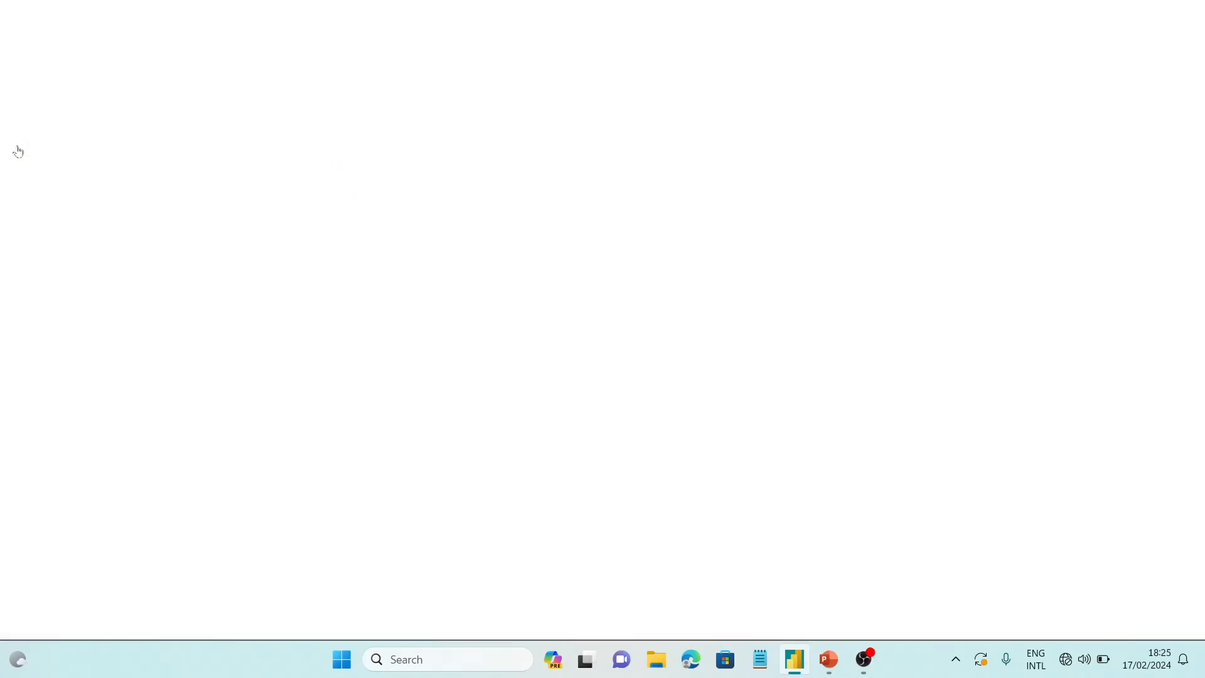
Make the Category Selection slicer slightly taller and set its style to Dropdown
click(285, 150)
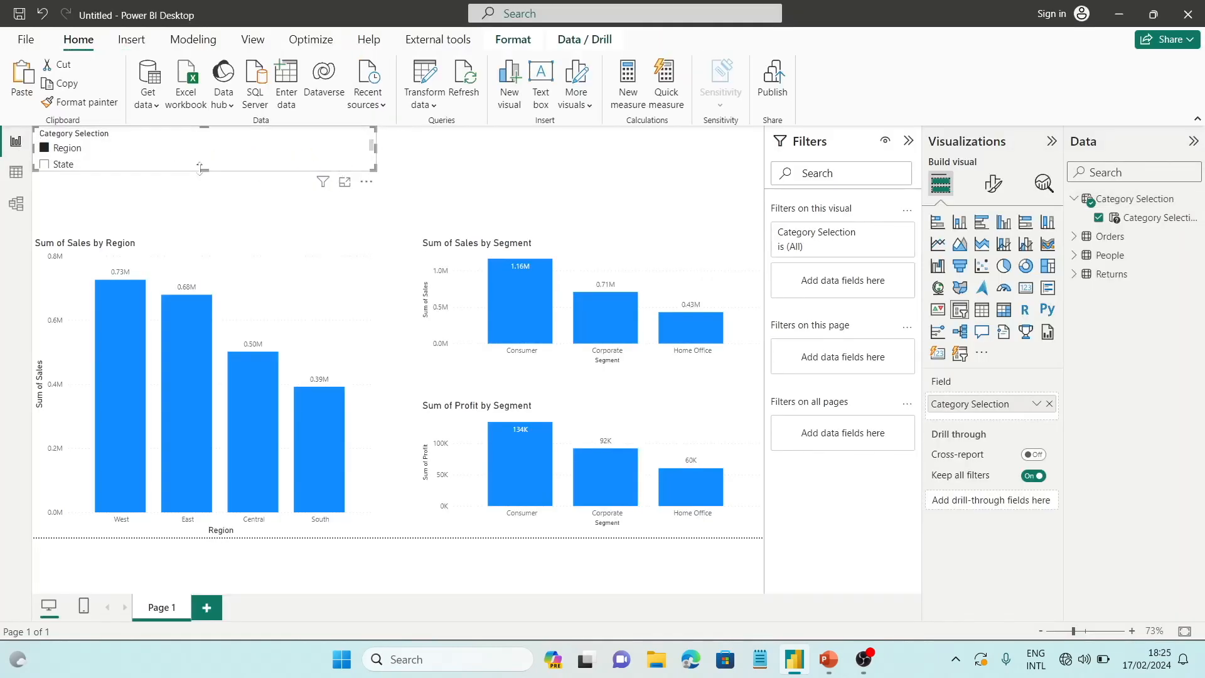
drag(200, 168, 200, 204)
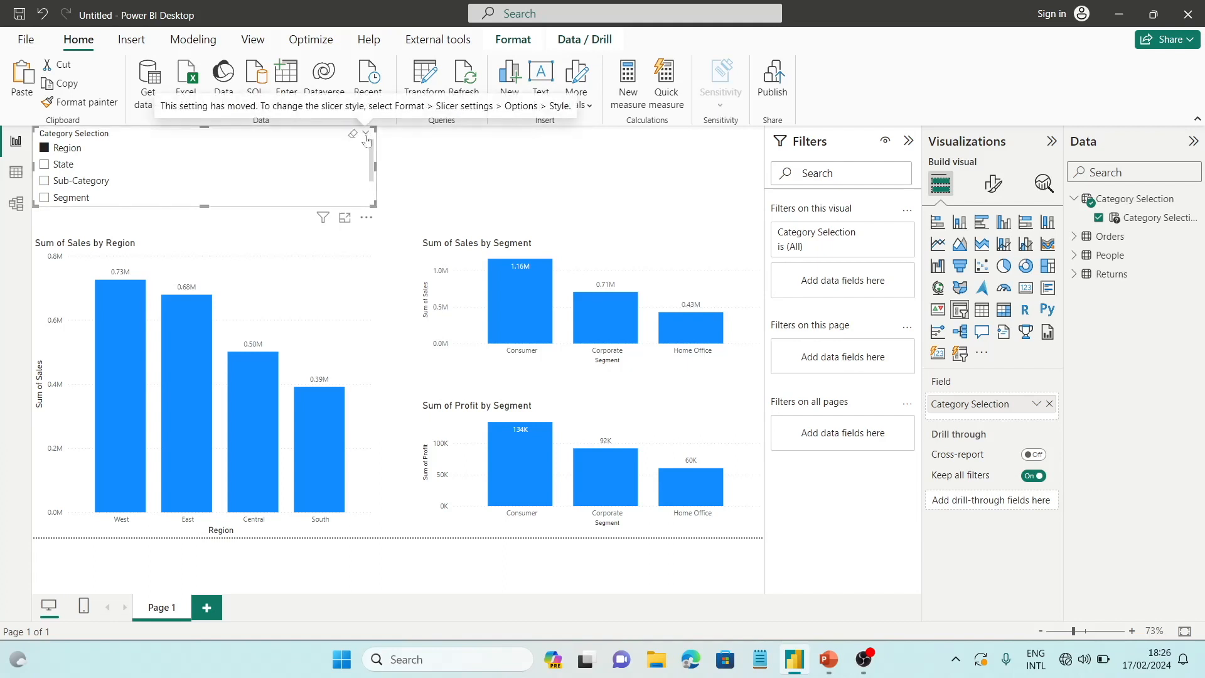
click(997, 182)
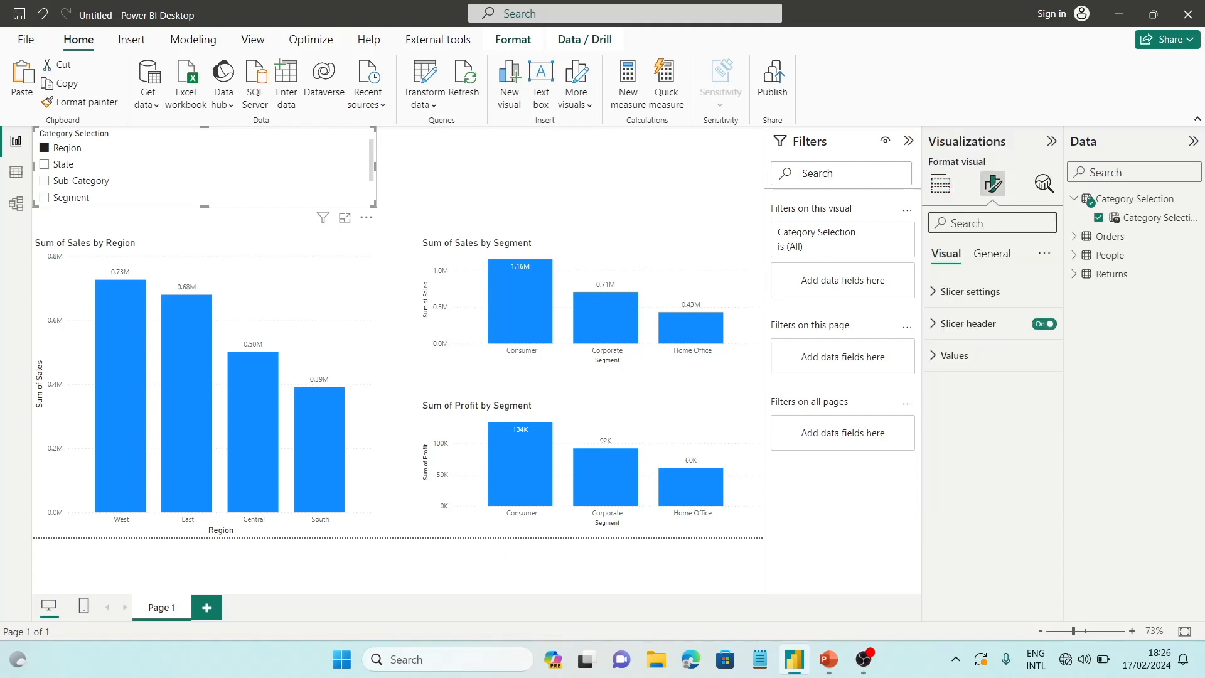
click(947, 302)
click(995, 377)
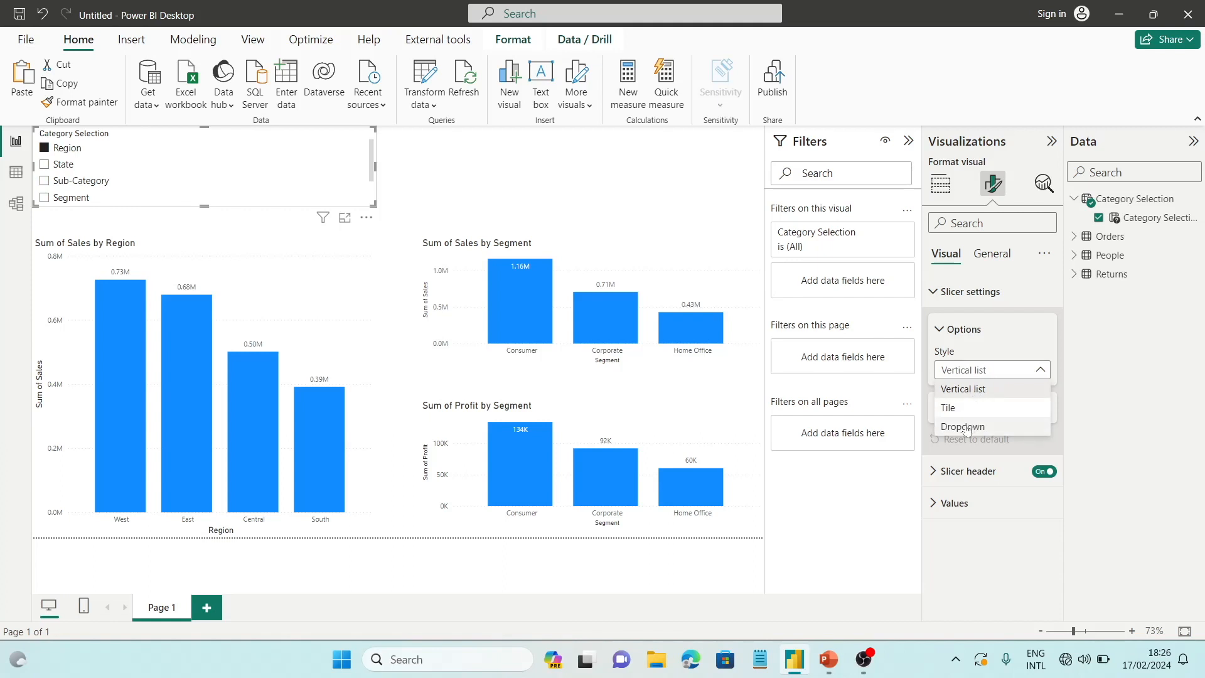
click(973, 425)
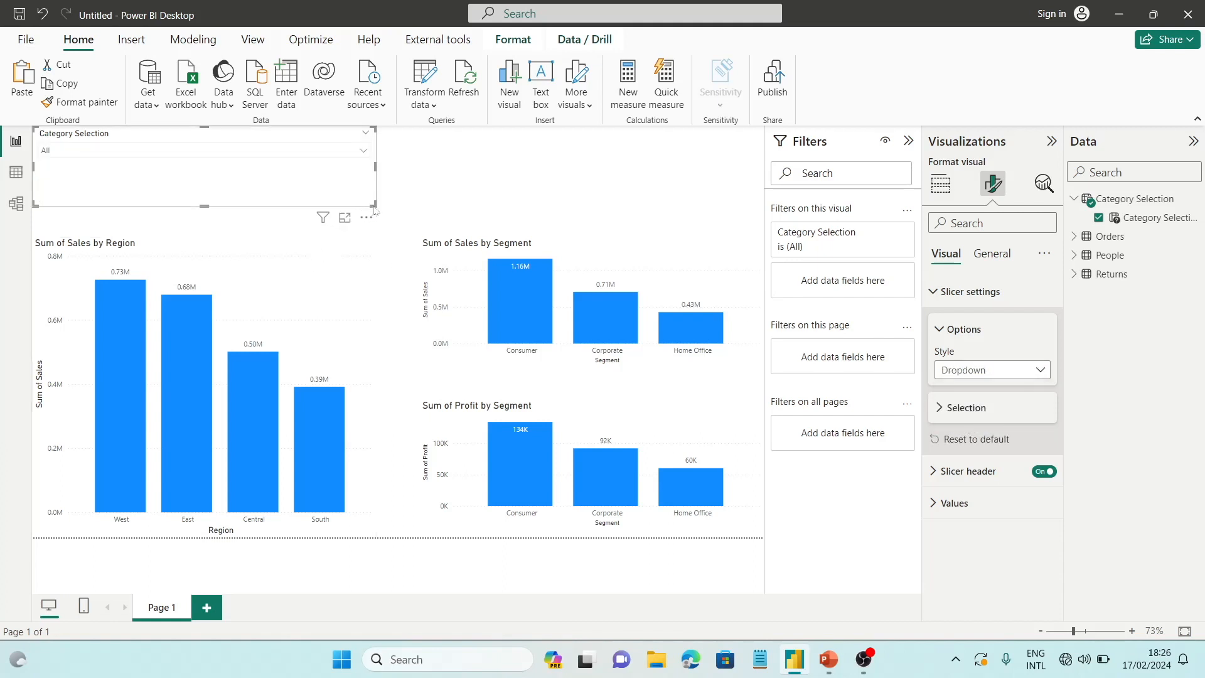
Shrink the Category Selection slicer to a compact box above the region chart and nudge it slightly down
drag(374, 205, 137, 172)
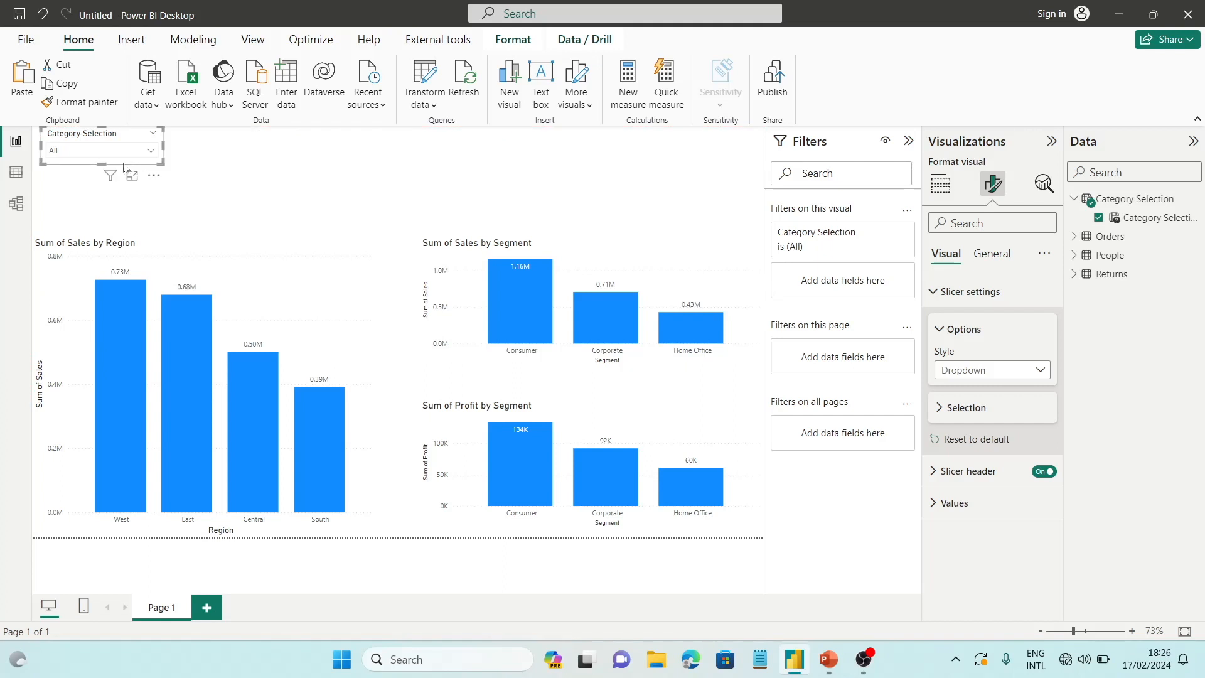
key(Down)
key(Down)
key(Down)
key(Down)
key(Down)
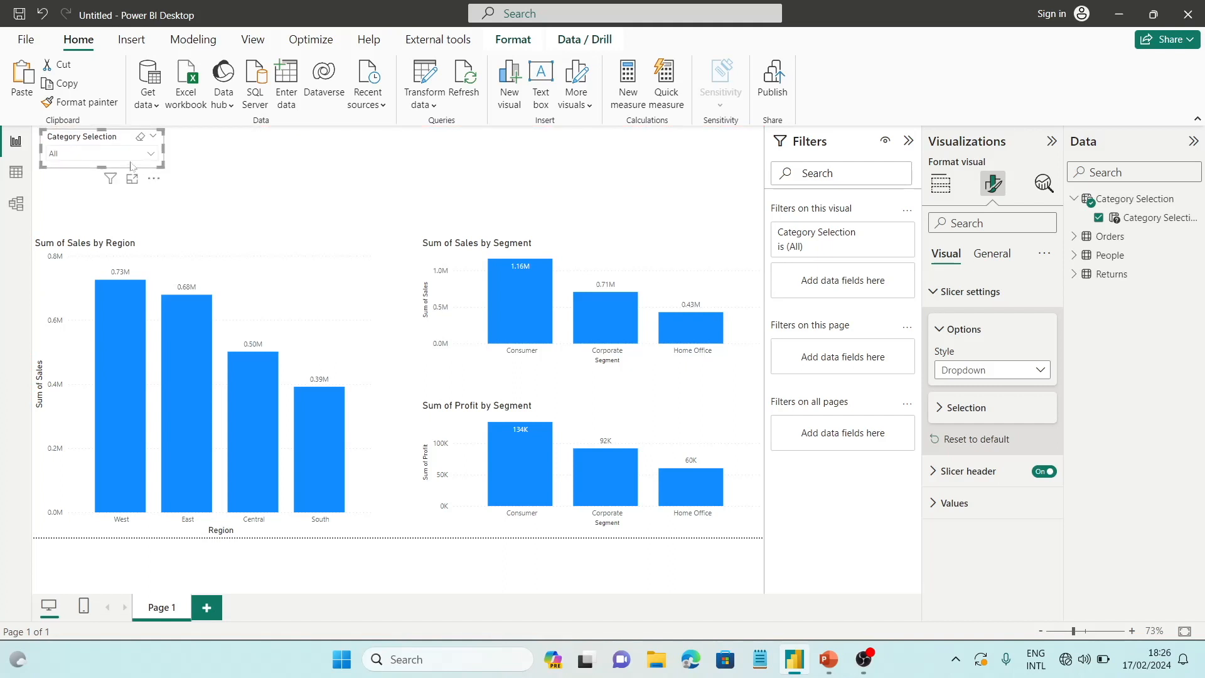
Select Segment in the Category Selection slicer and close its list of options
click(143, 158)
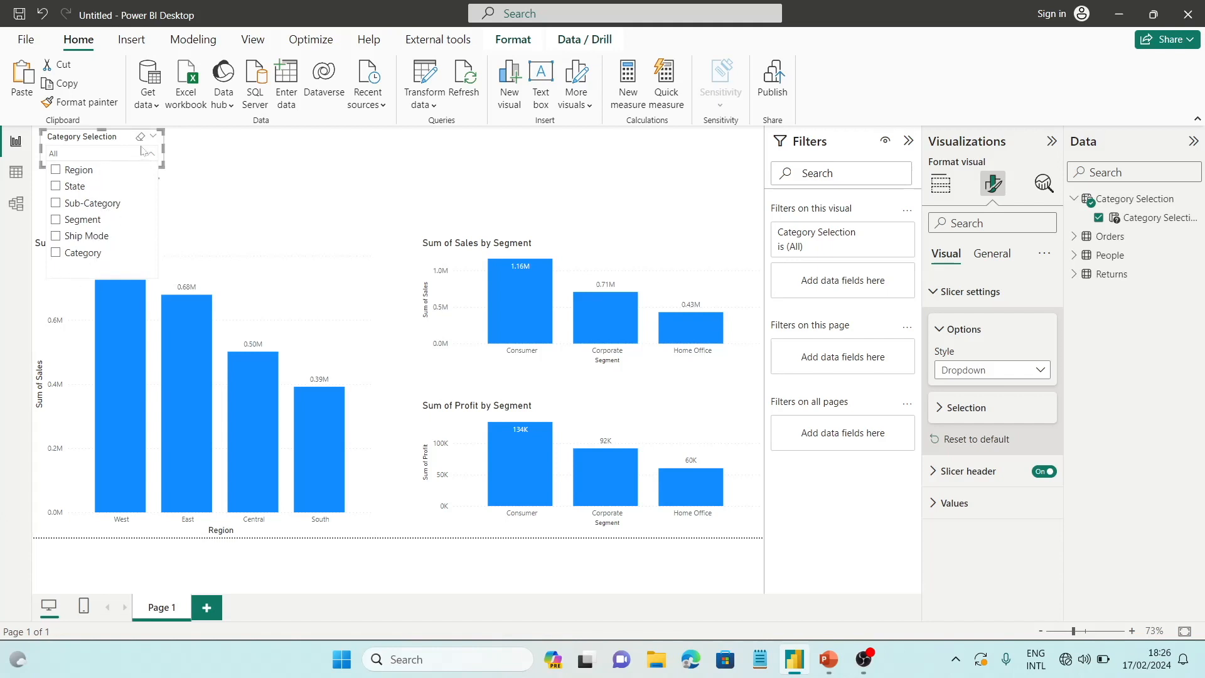
click(100, 146)
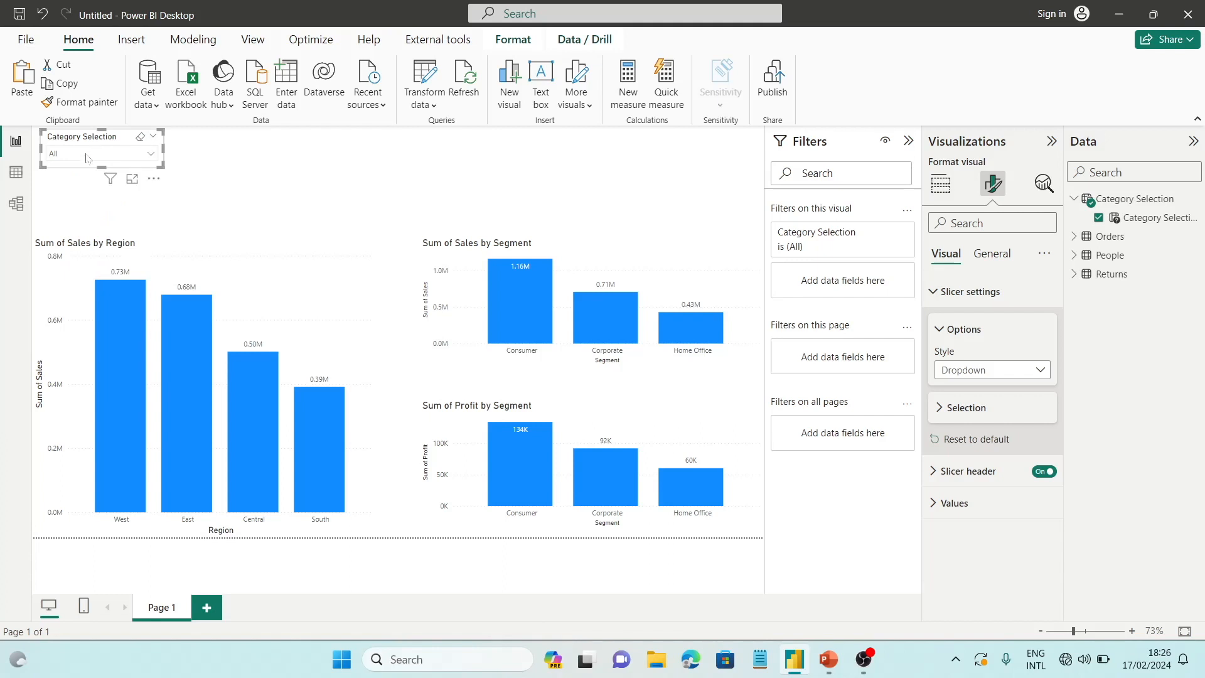
click(96, 156)
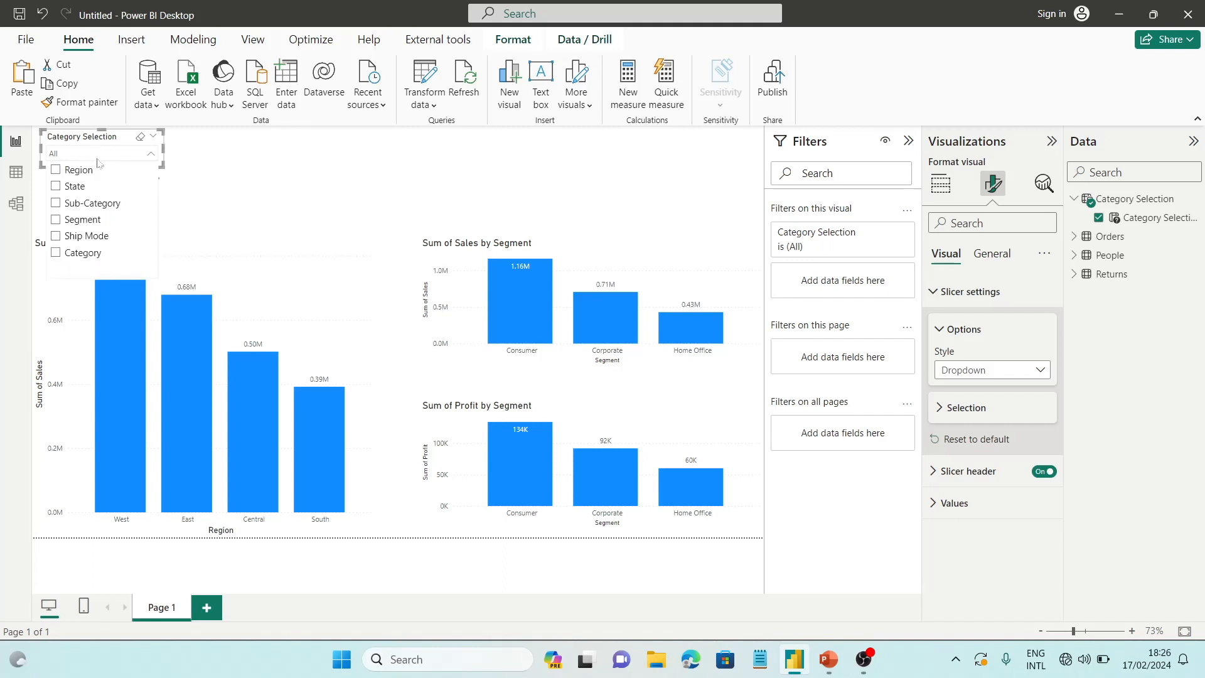
click(70, 219)
click(74, 236)
click(74, 221)
click(220, 166)
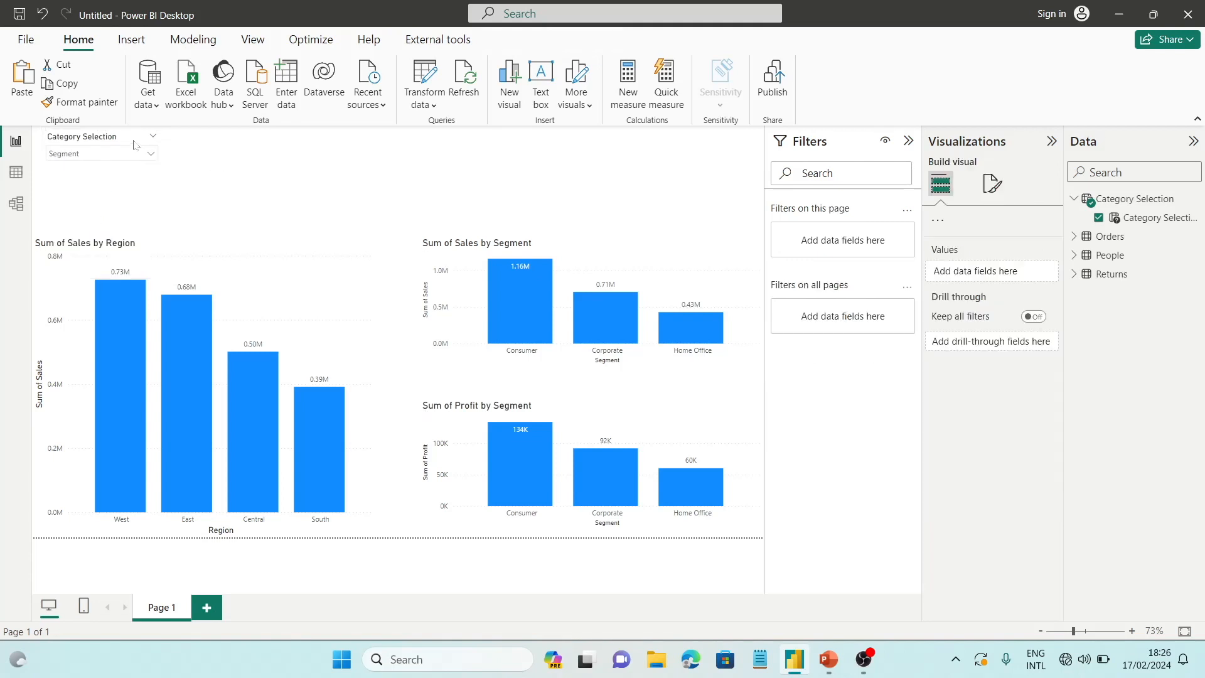
Replace Region with the Category Selection parameter on the X-axis of the large sales by region chart
click(299, 316)
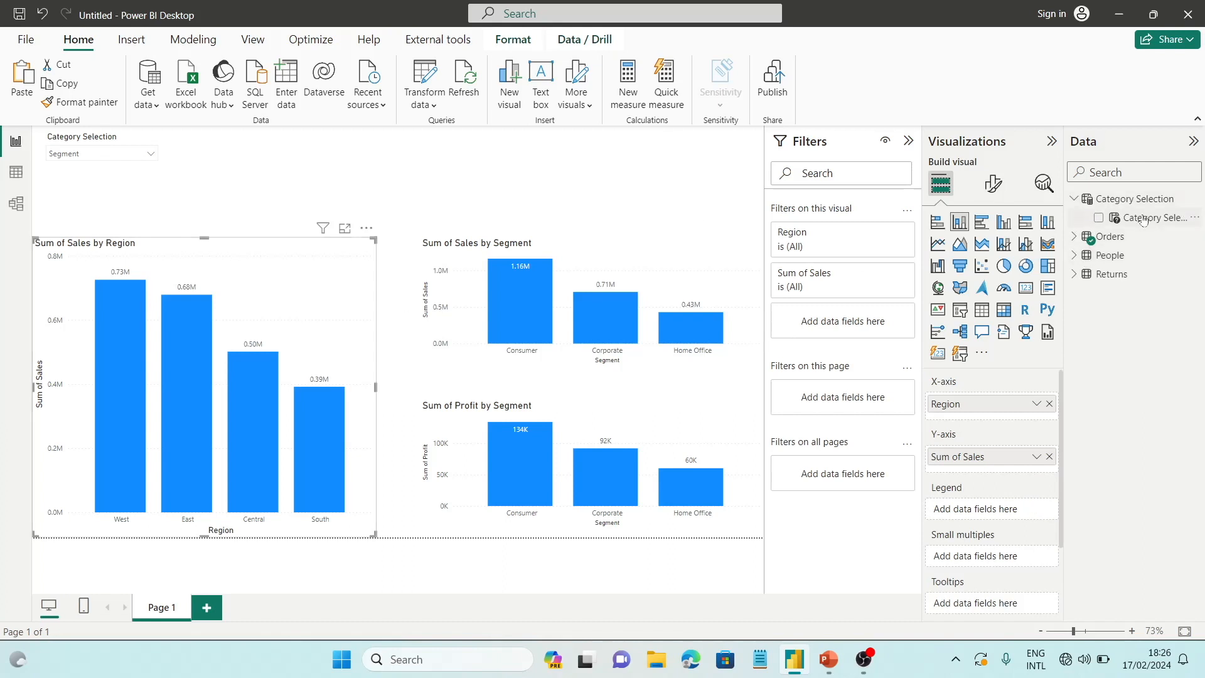
click(1049, 404)
drag(1153, 217, 1003, 404)
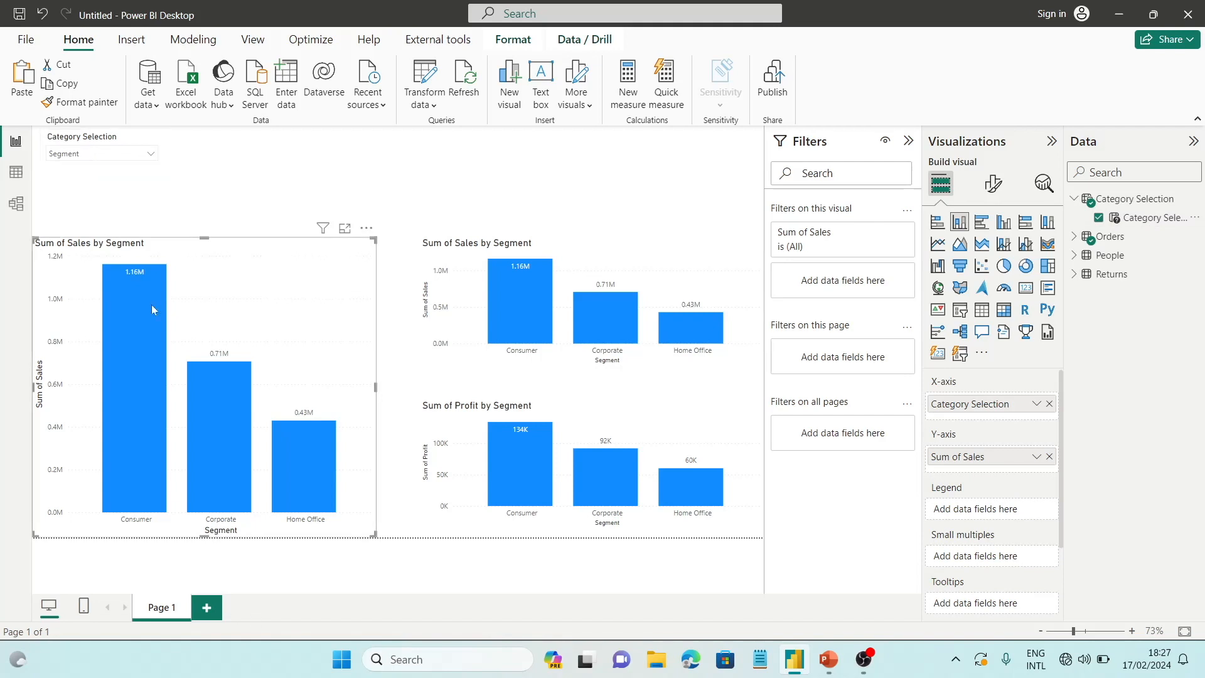
Test the large sales chart by switching the Category Selection slicer through Ship Mode, Category, State and Region
click(127, 157)
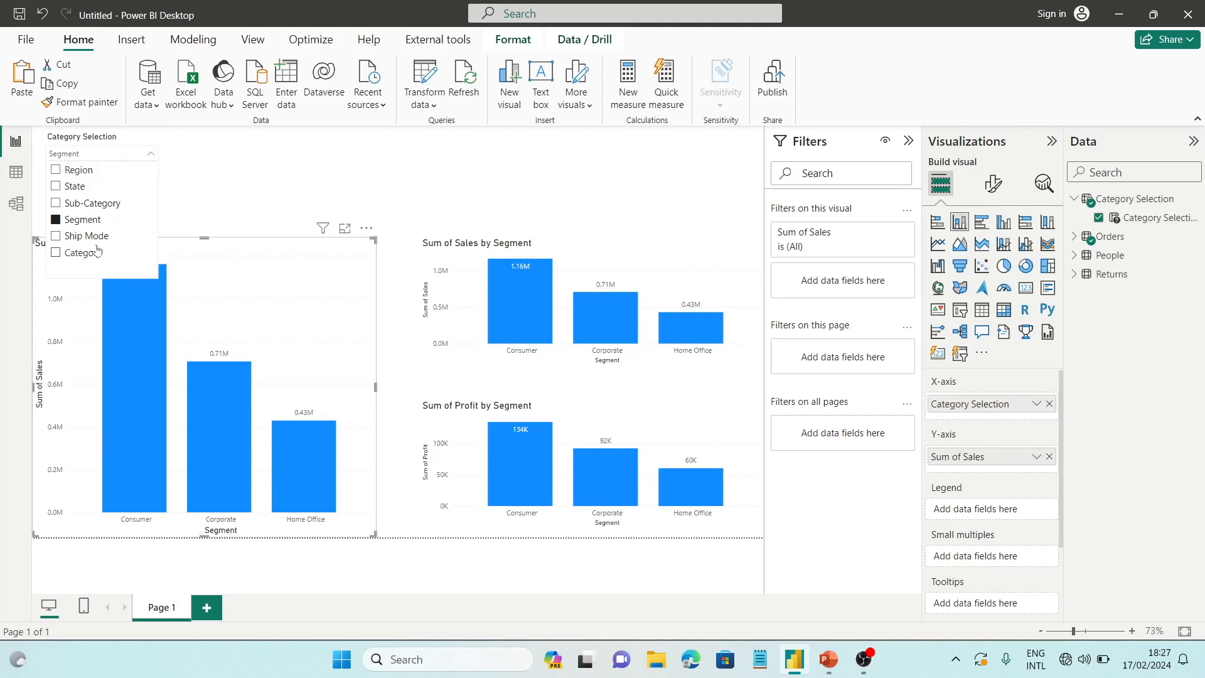
click(80, 237)
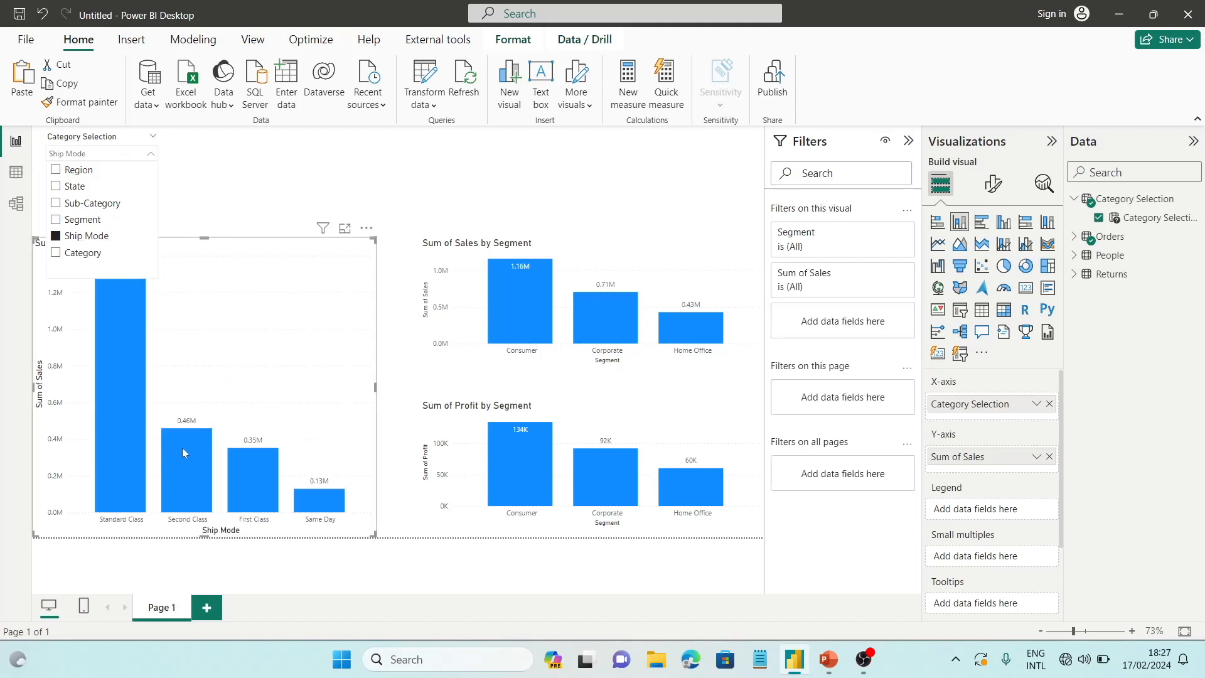
click(68, 252)
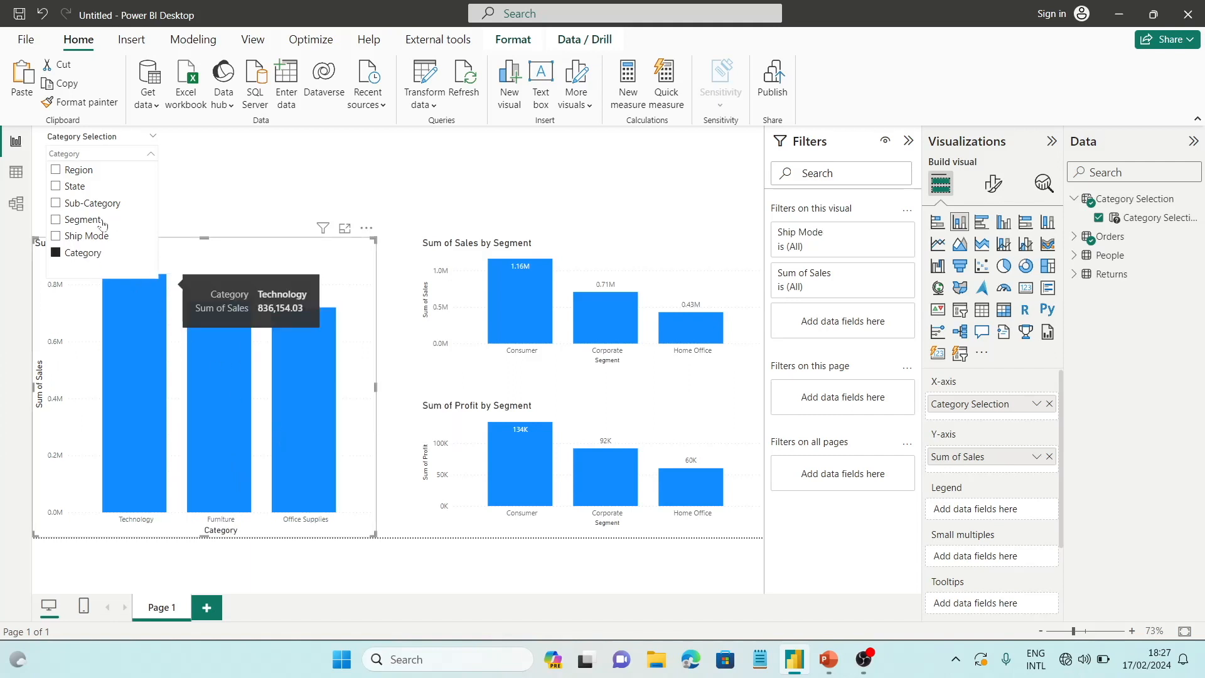
click(68, 187)
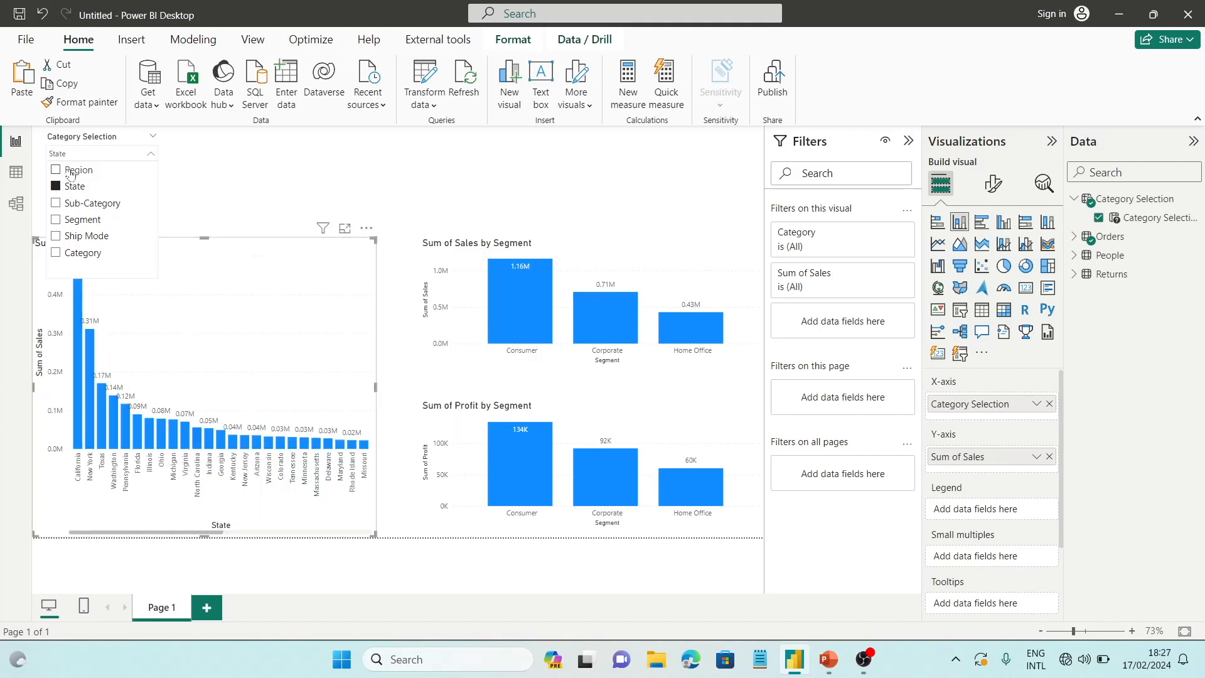
click(71, 172)
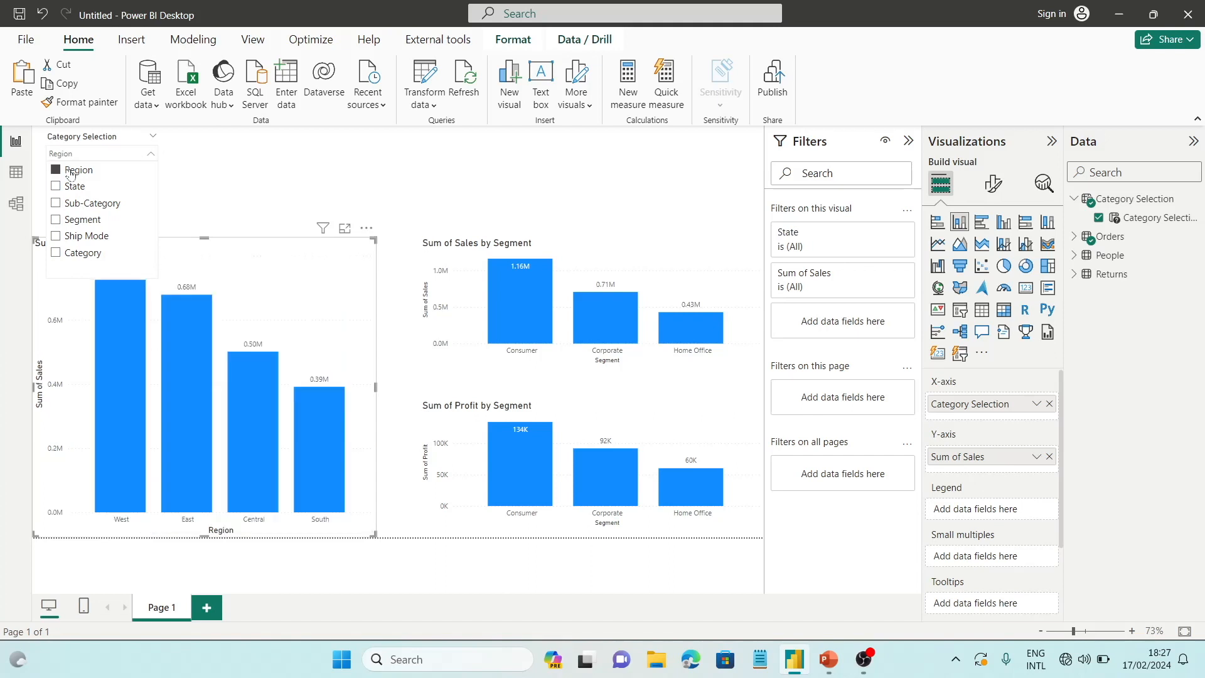
click(187, 167)
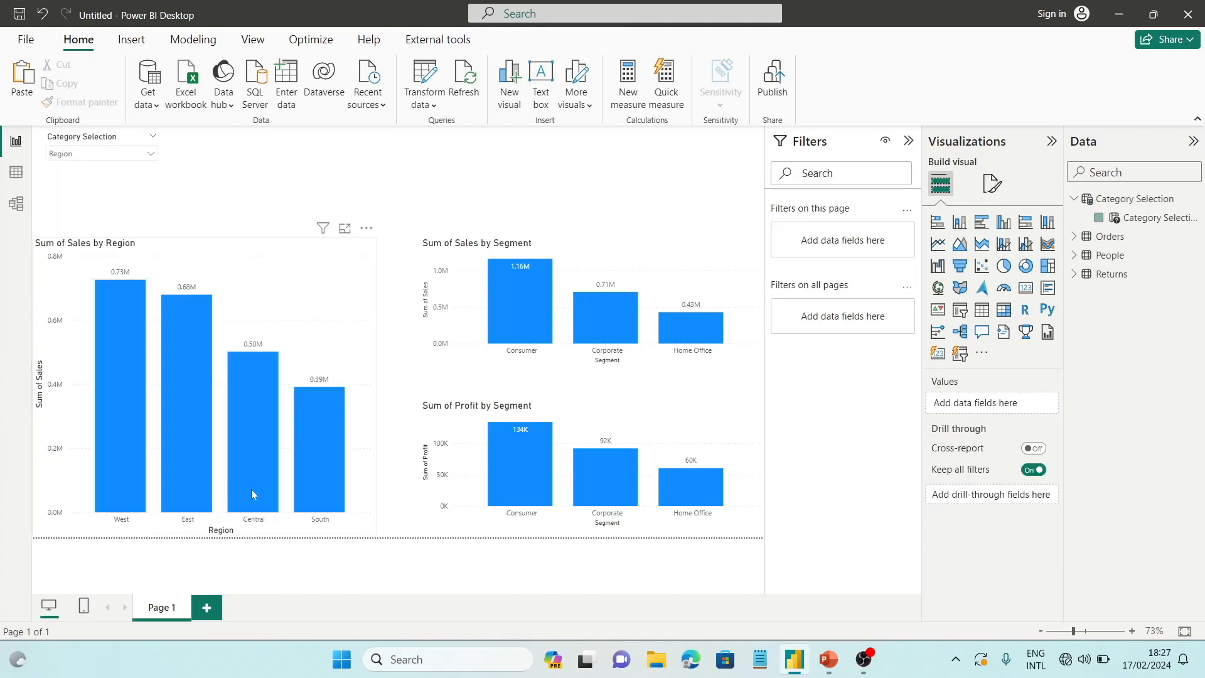
click(116, 160)
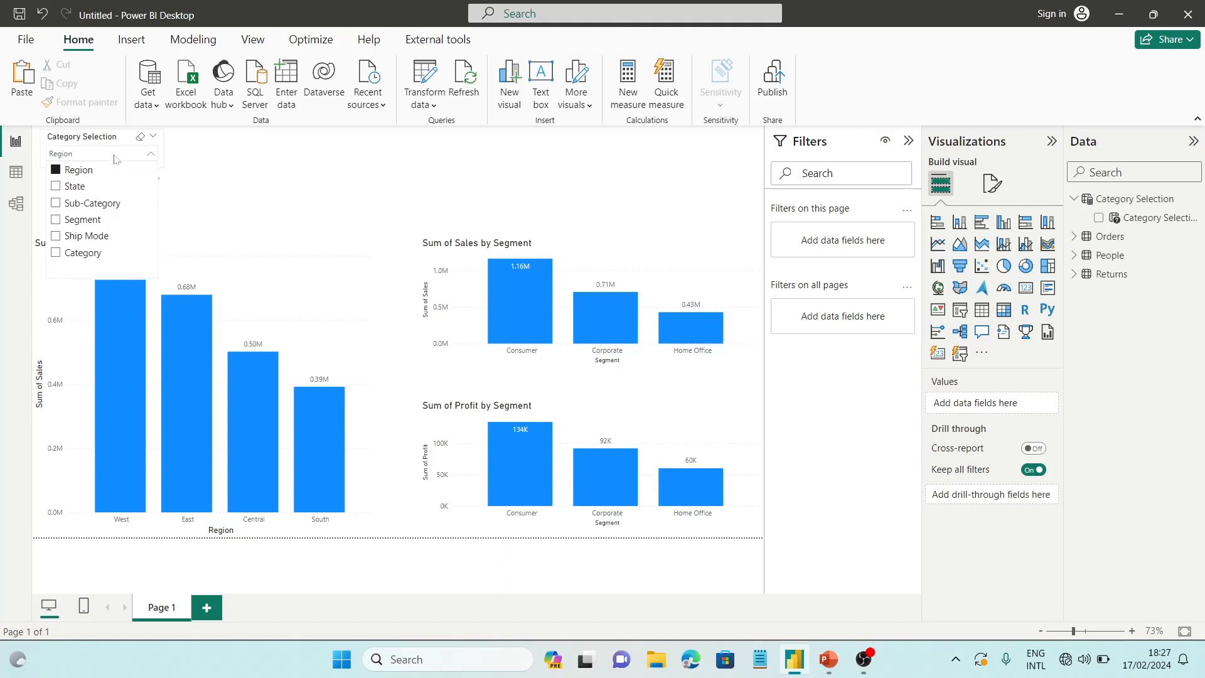
click(278, 238)
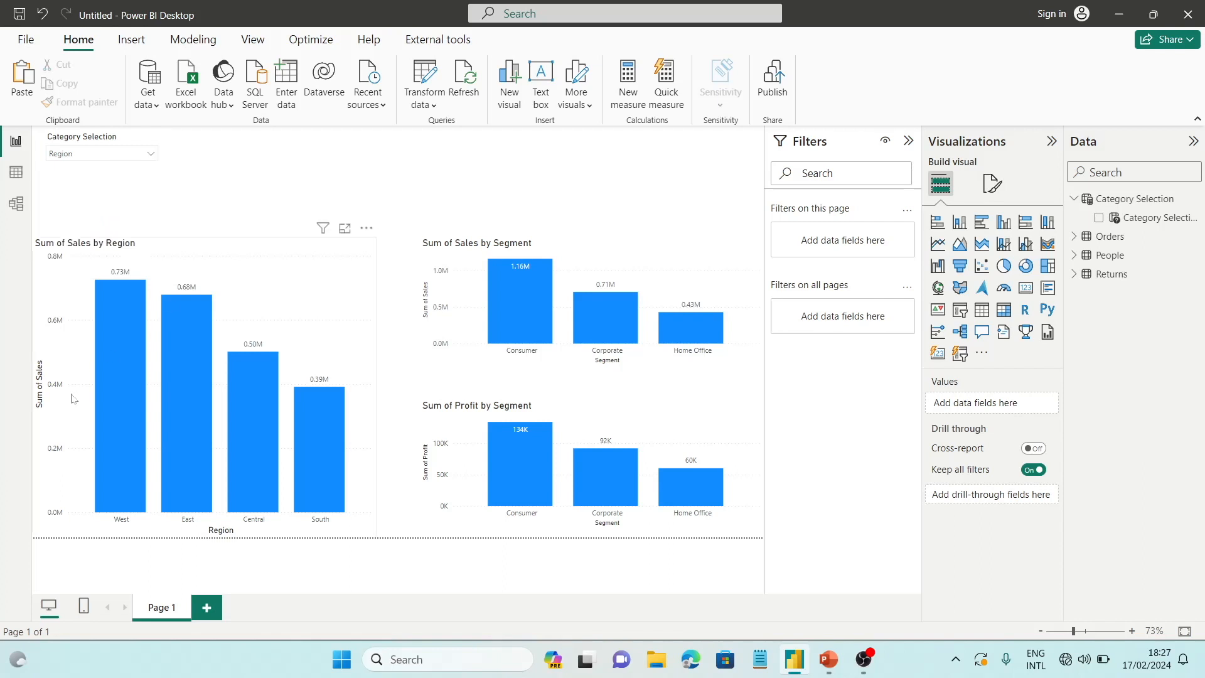
click(136, 162)
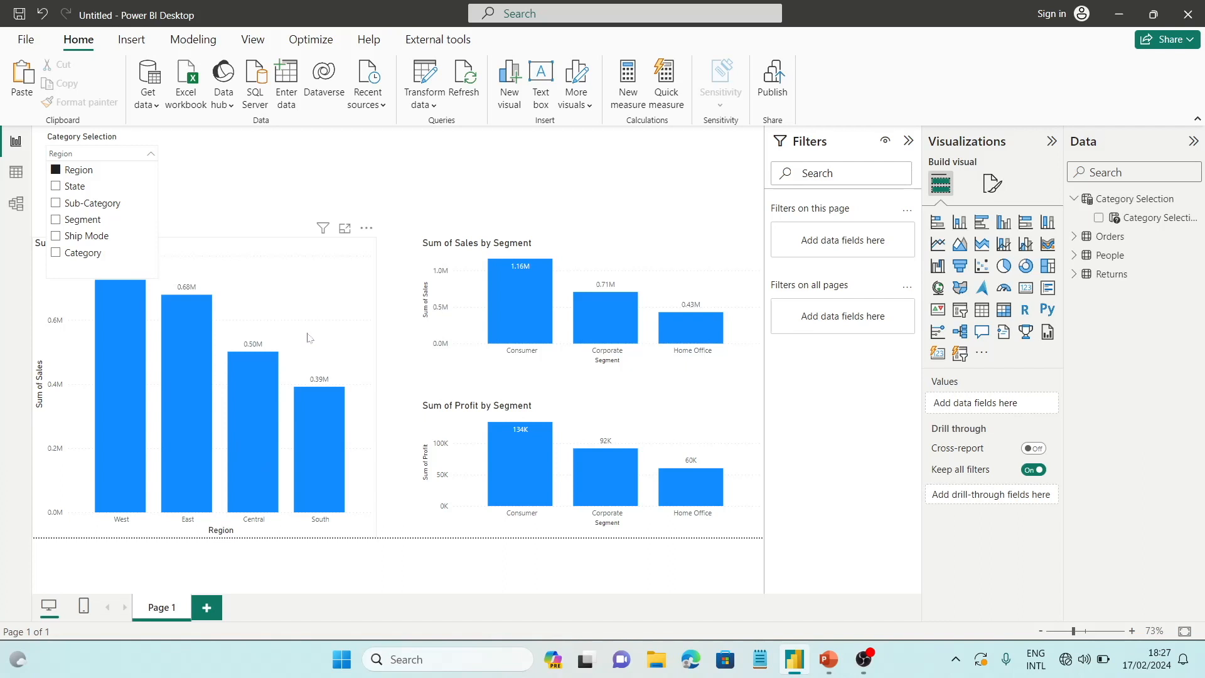
click(263, 220)
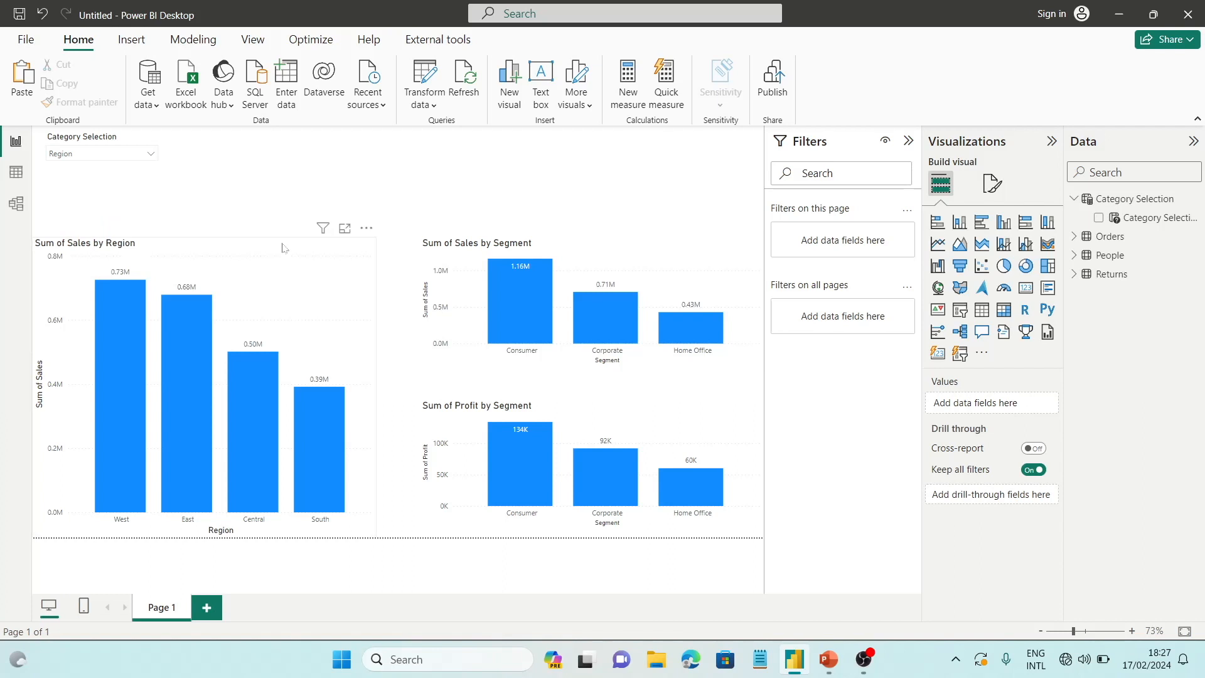
click(111, 155)
Replace Segment with the Category Selection parameter on the X-axis of the smaller sales by segment chart
click(708, 279)
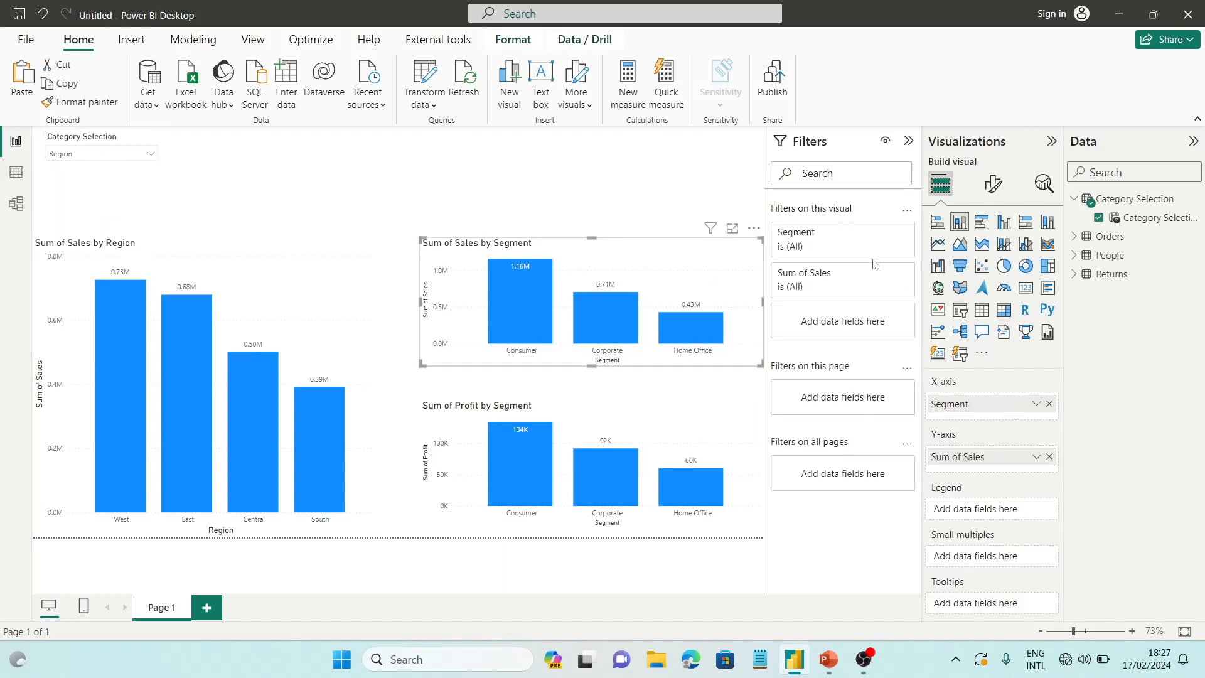
drag(1141, 220, 1004, 419)
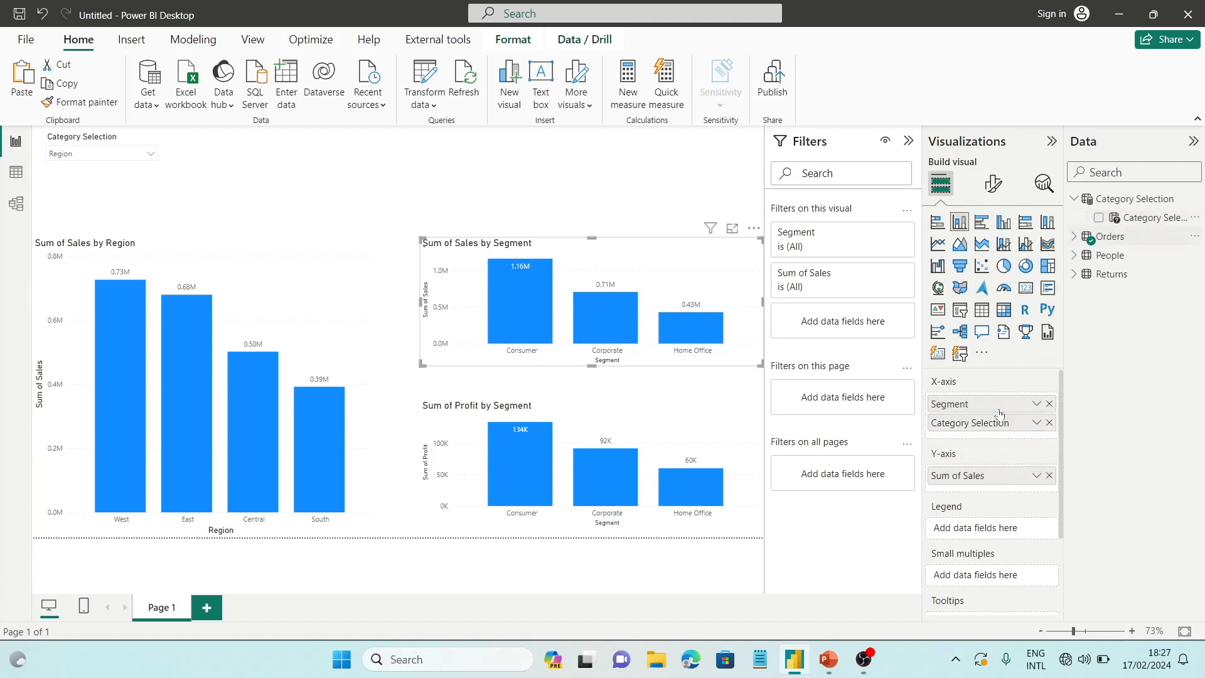
click(1049, 404)
Replace Segment with the Category Selection parameter on the X-axis of the profit by segment chart
click(719, 413)
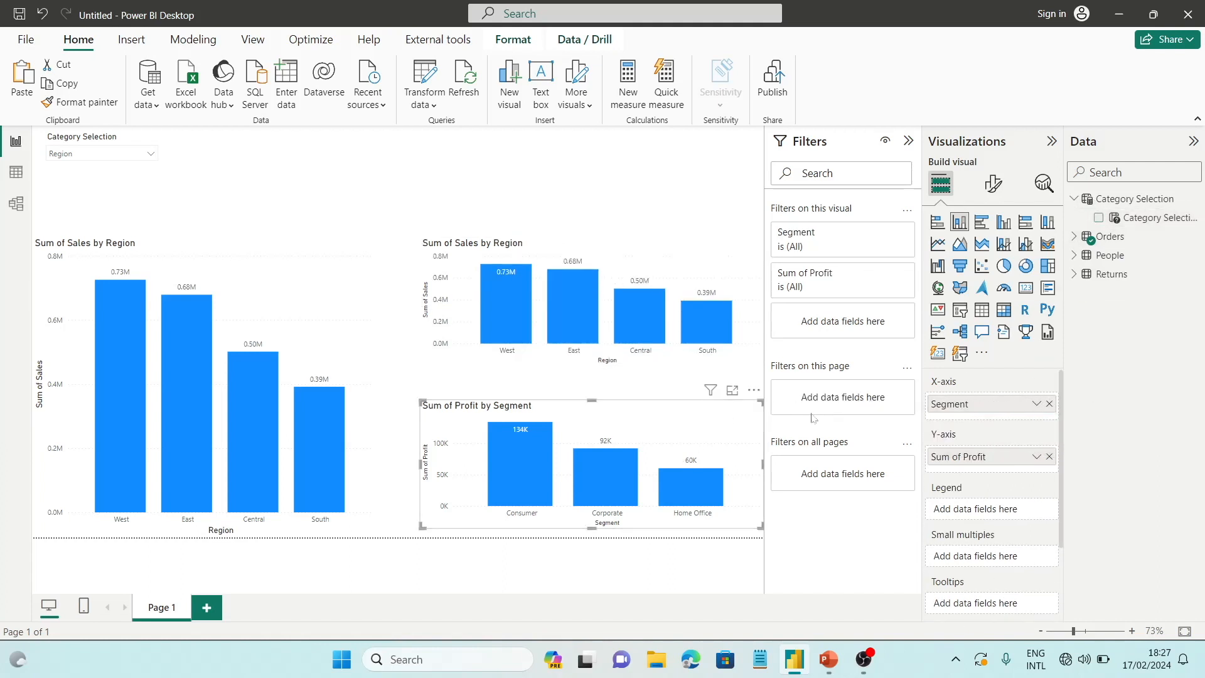
drag(1157, 221, 998, 402)
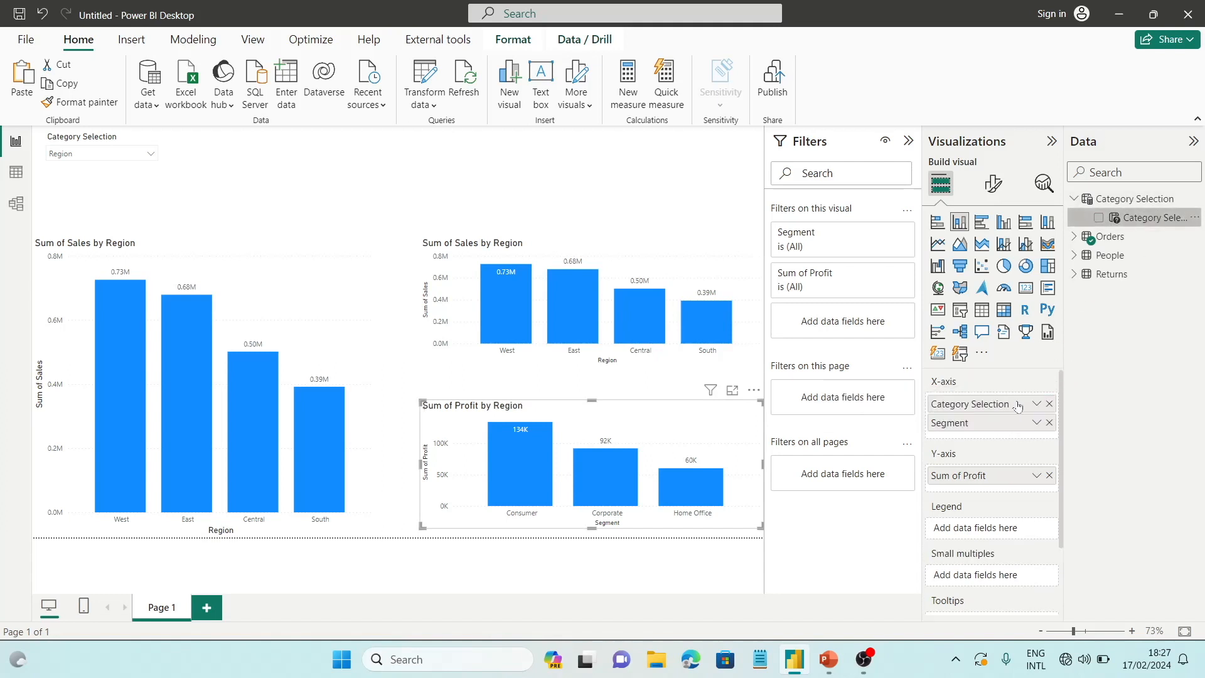
click(1048, 423)
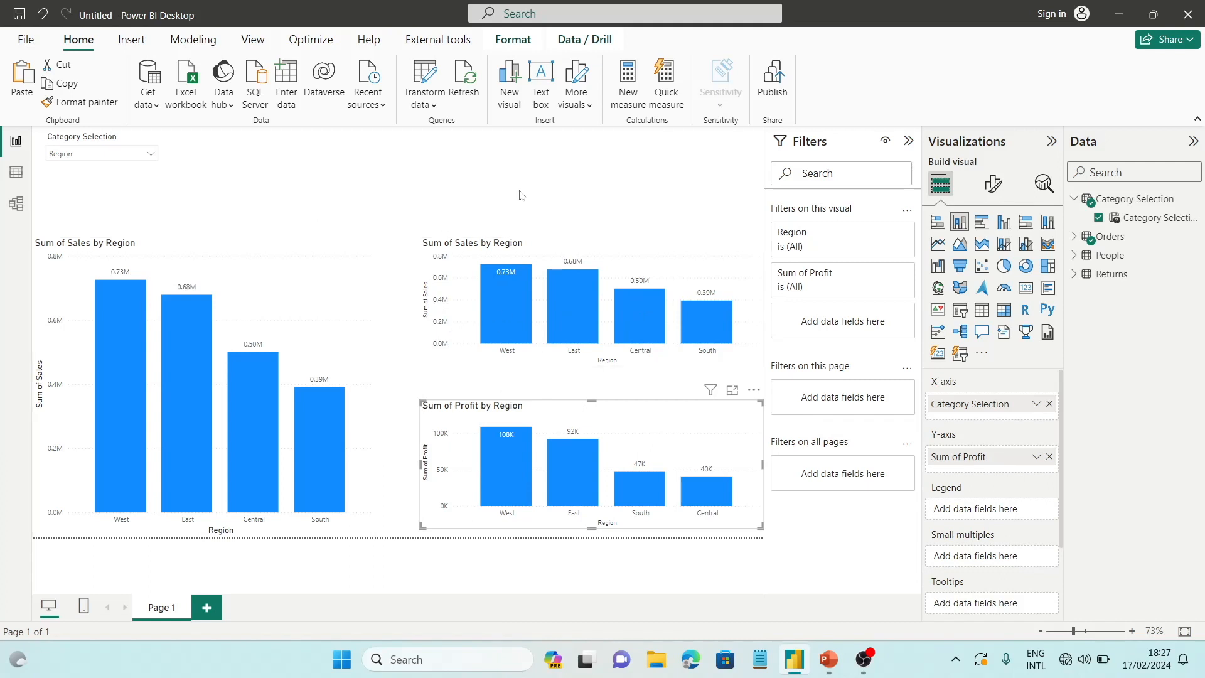
Switch all three charts to Sub-Category and then to Segment through the Category Selection slicer
click(138, 159)
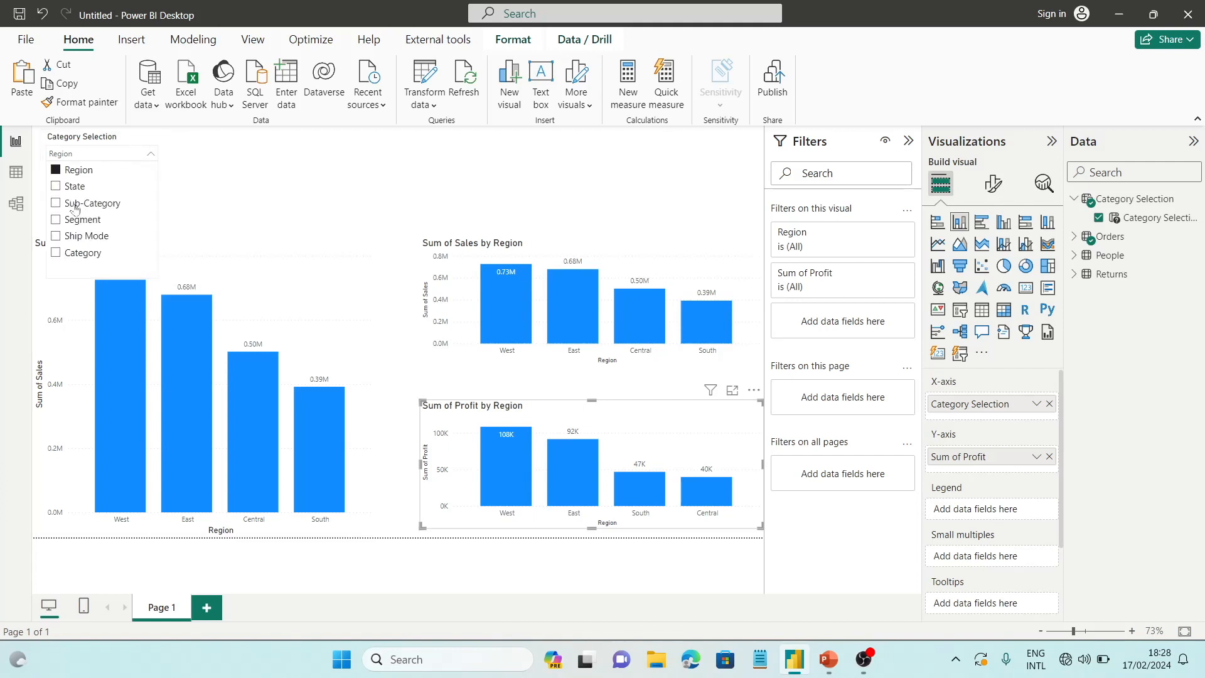
click(227, 193)
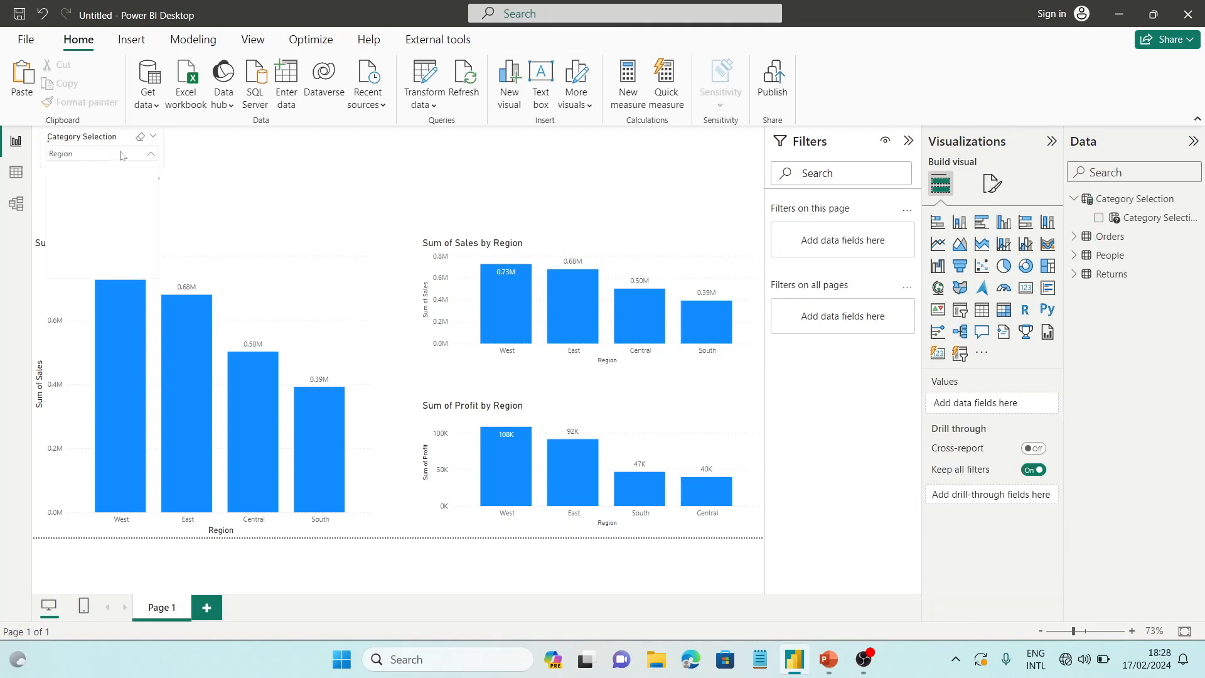
click(73, 204)
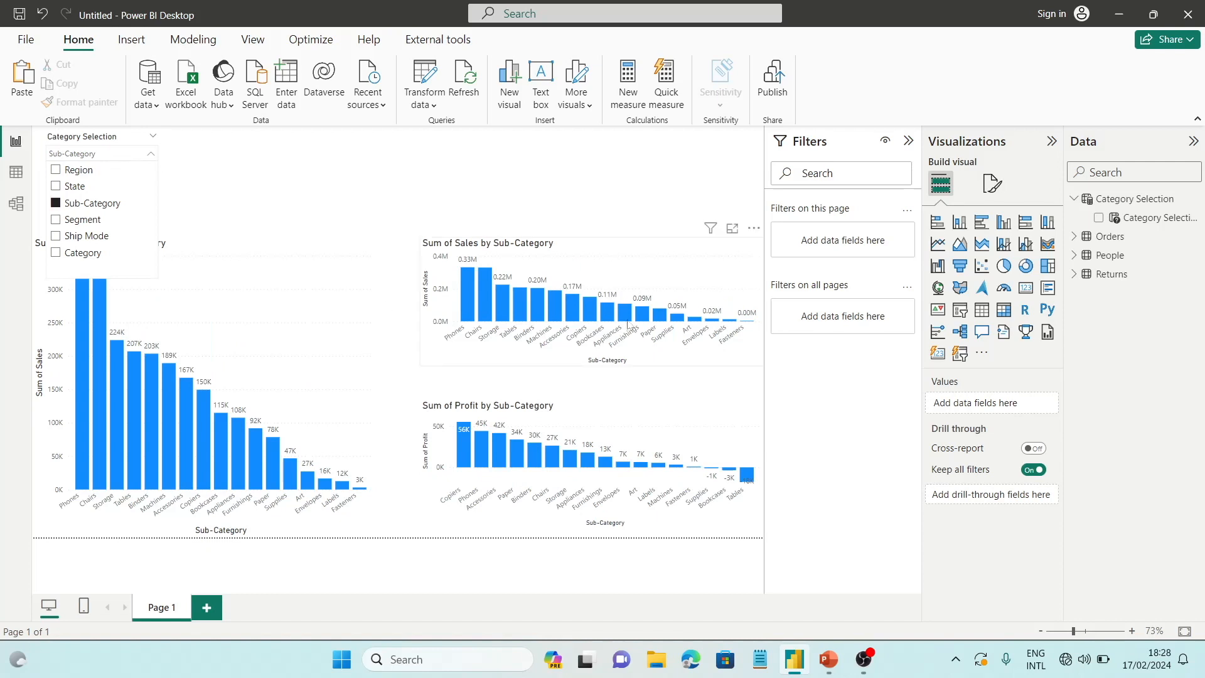
click(82, 219)
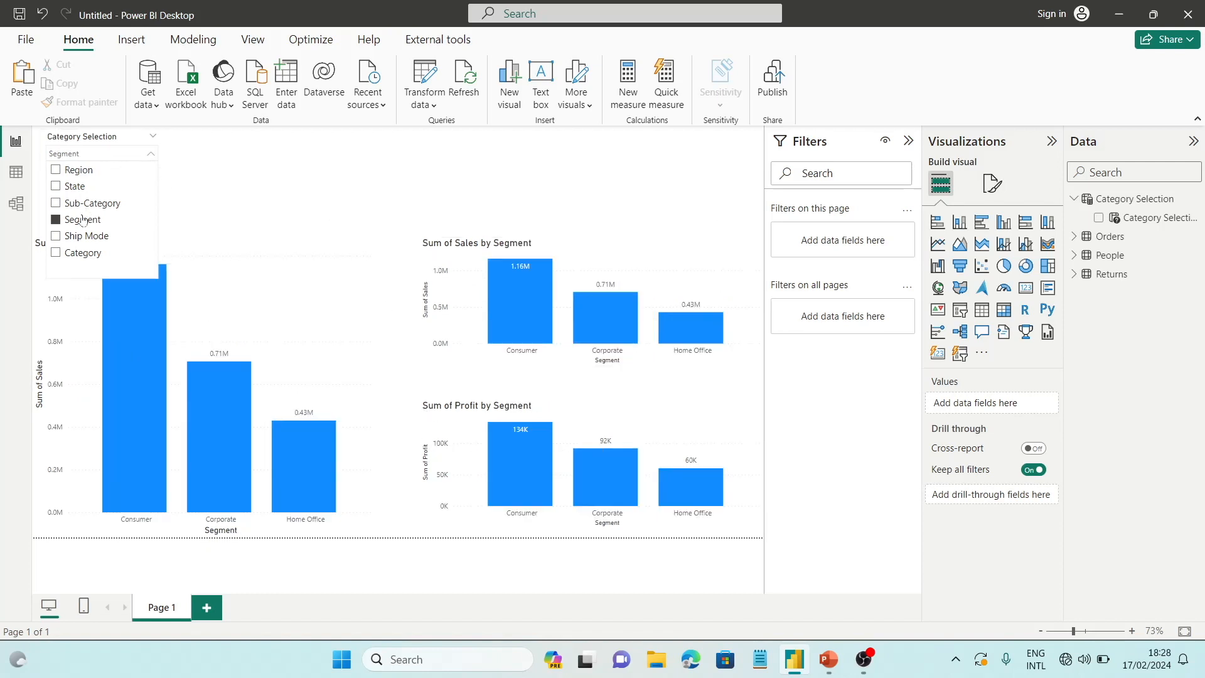
click(380, 179)
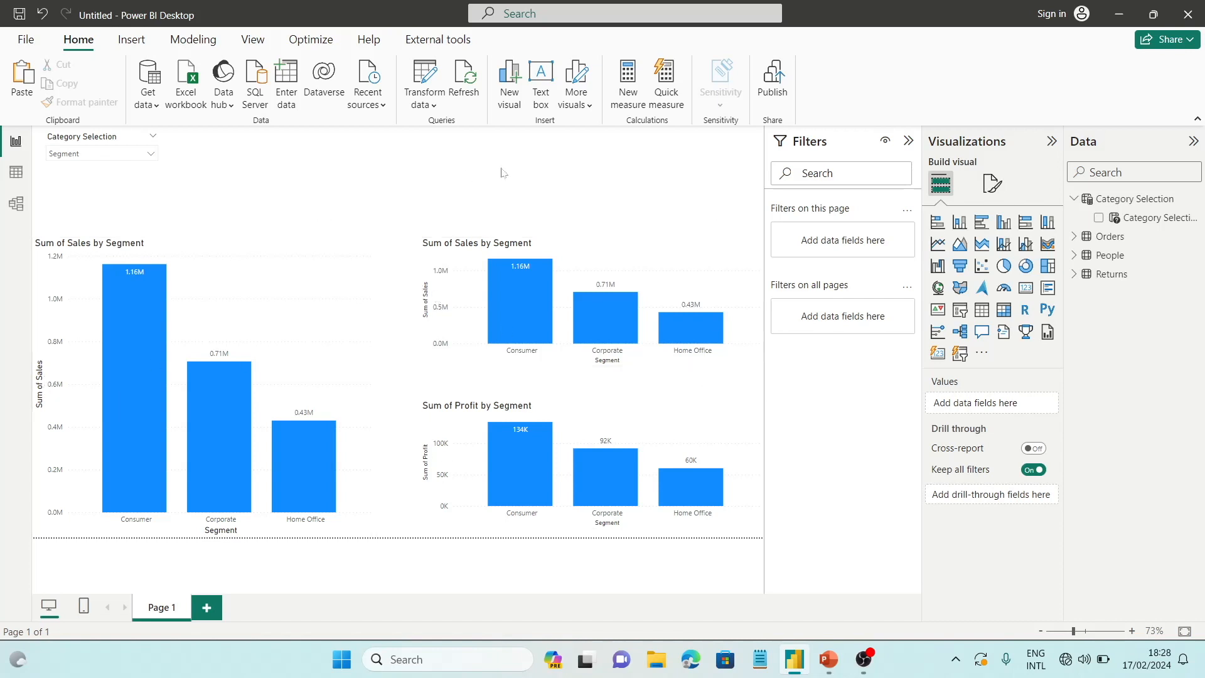
click(1076, 238)
scroll(1146, 450, down, 2)
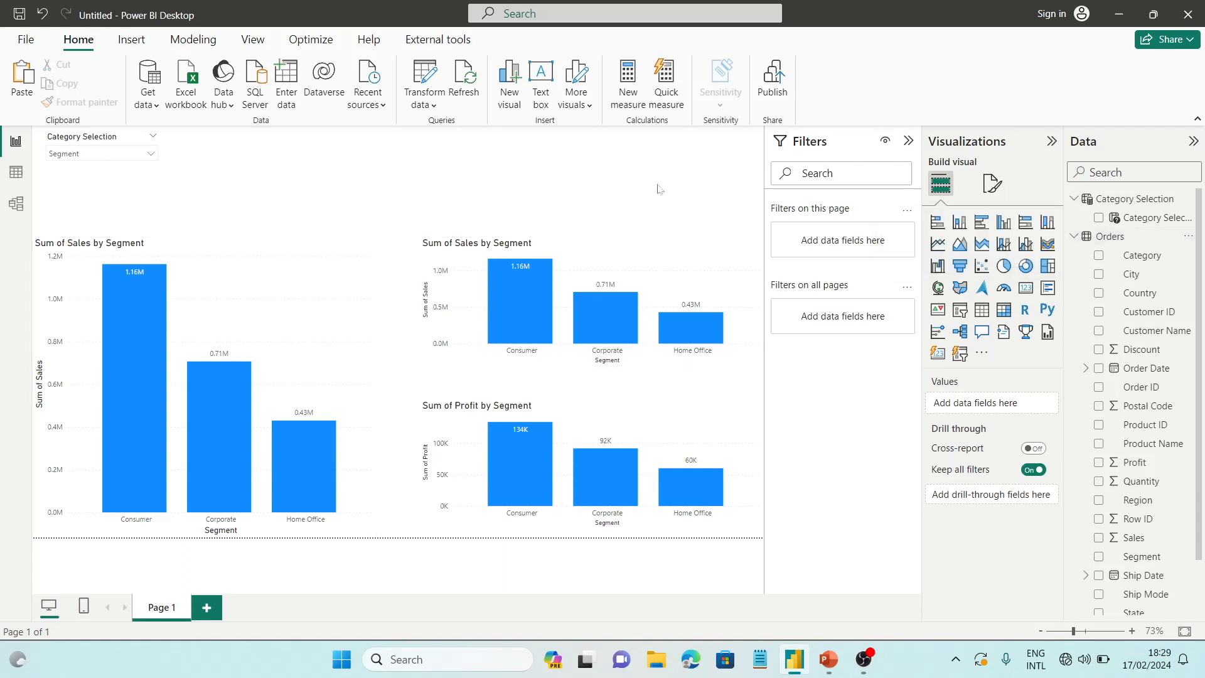
click(1073, 235)
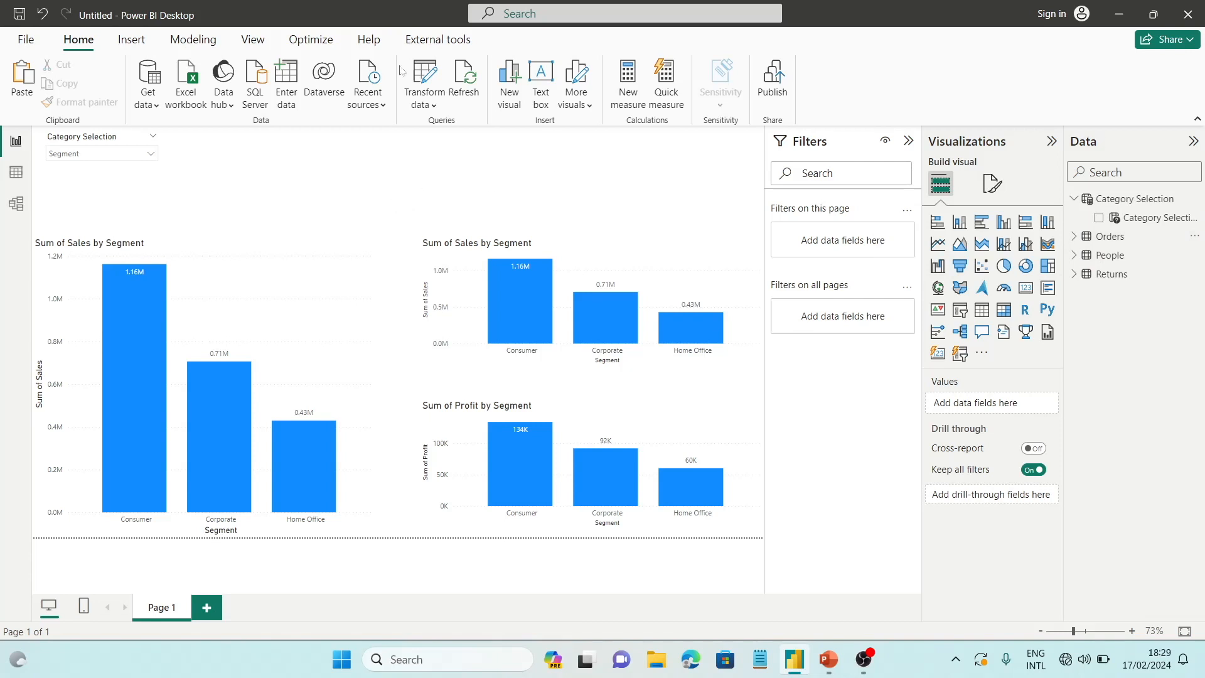
Start a new field parameter and name it Measure Selection
click(193, 40)
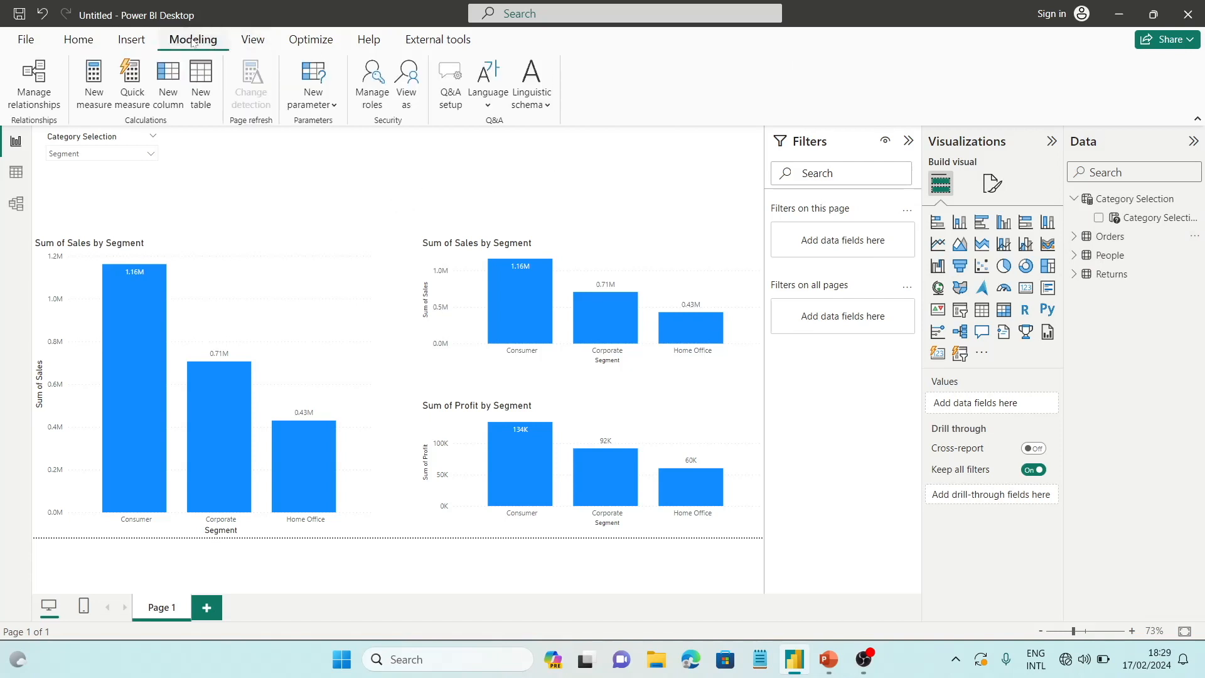
click(320, 104)
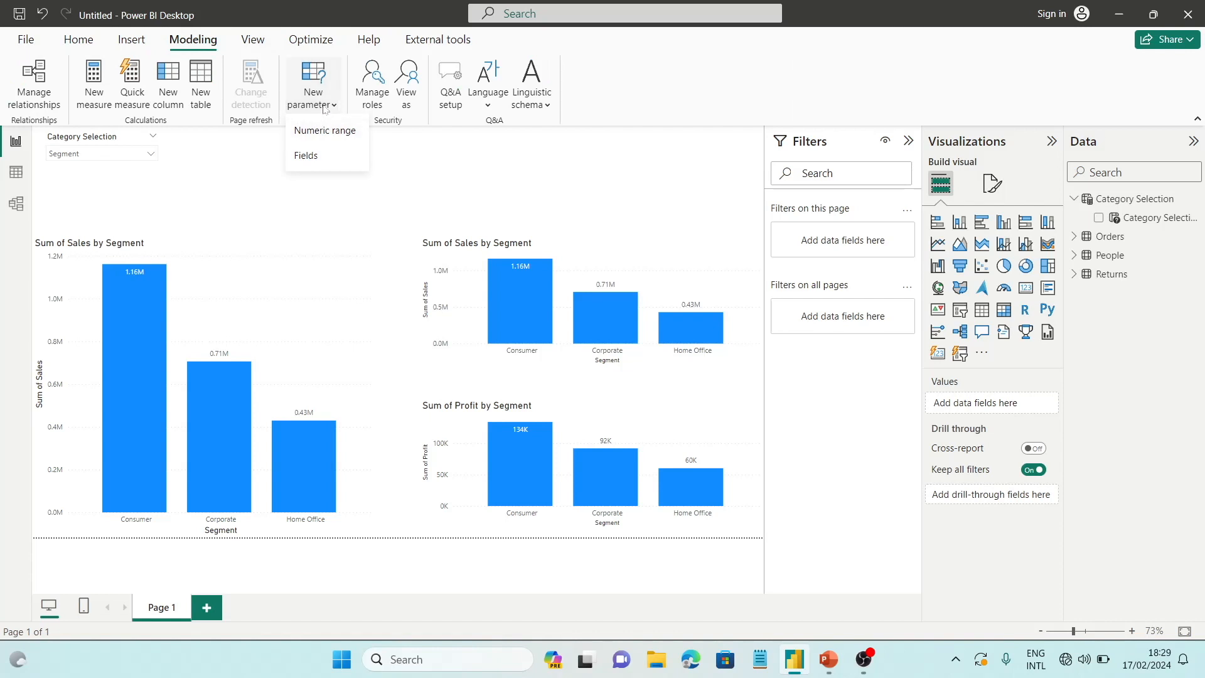
click(314, 154)
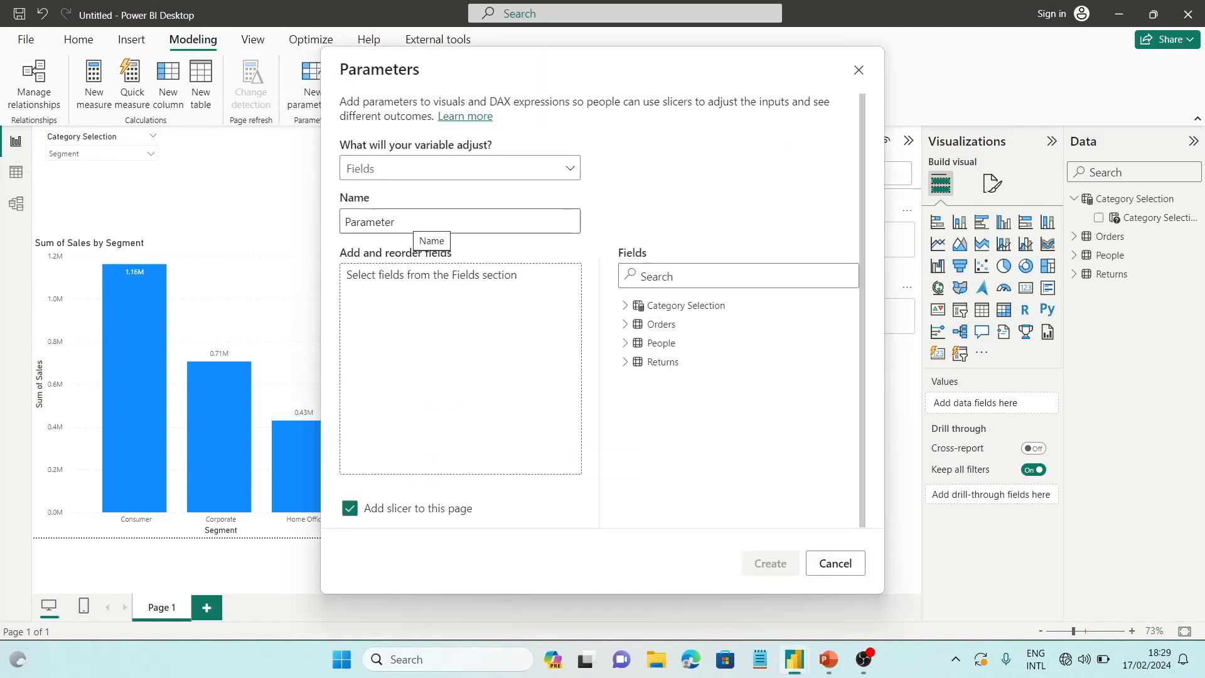
double_click(414, 222)
text(Measure Selection)
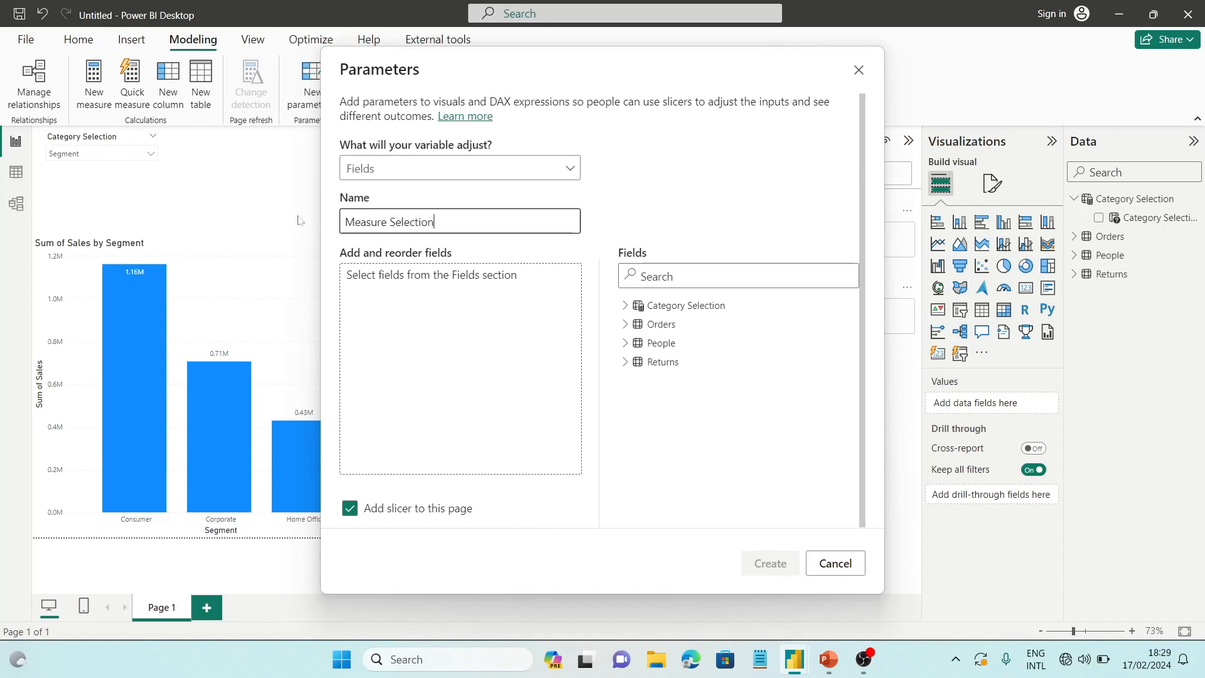
click(448, 303)
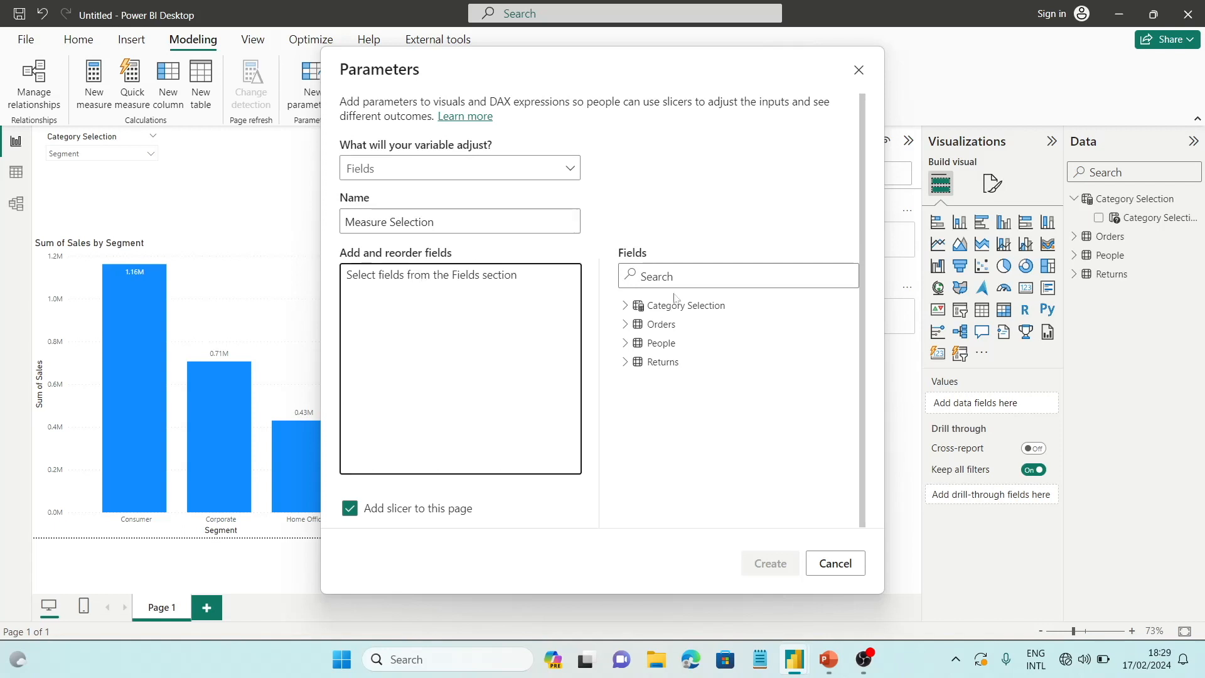
Add the Sales, Profit and Quantity fields from the Orders table to the Measure Selection parameter
click(625, 325)
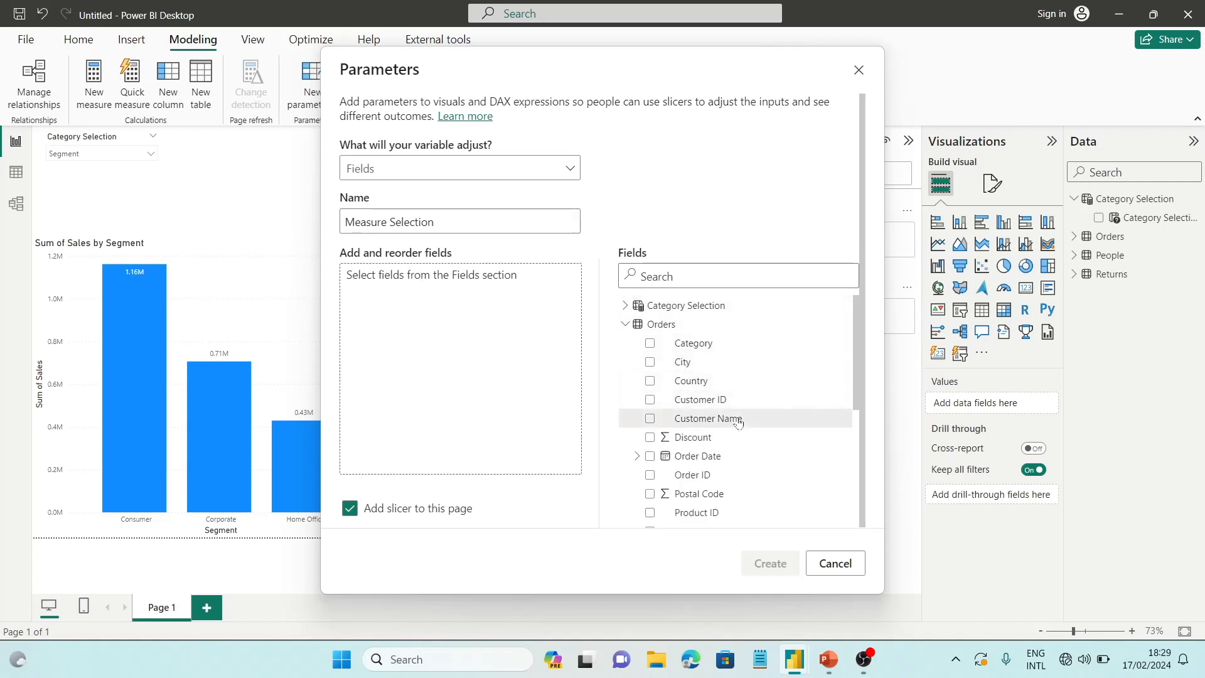
scroll(738, 423, down, 1)
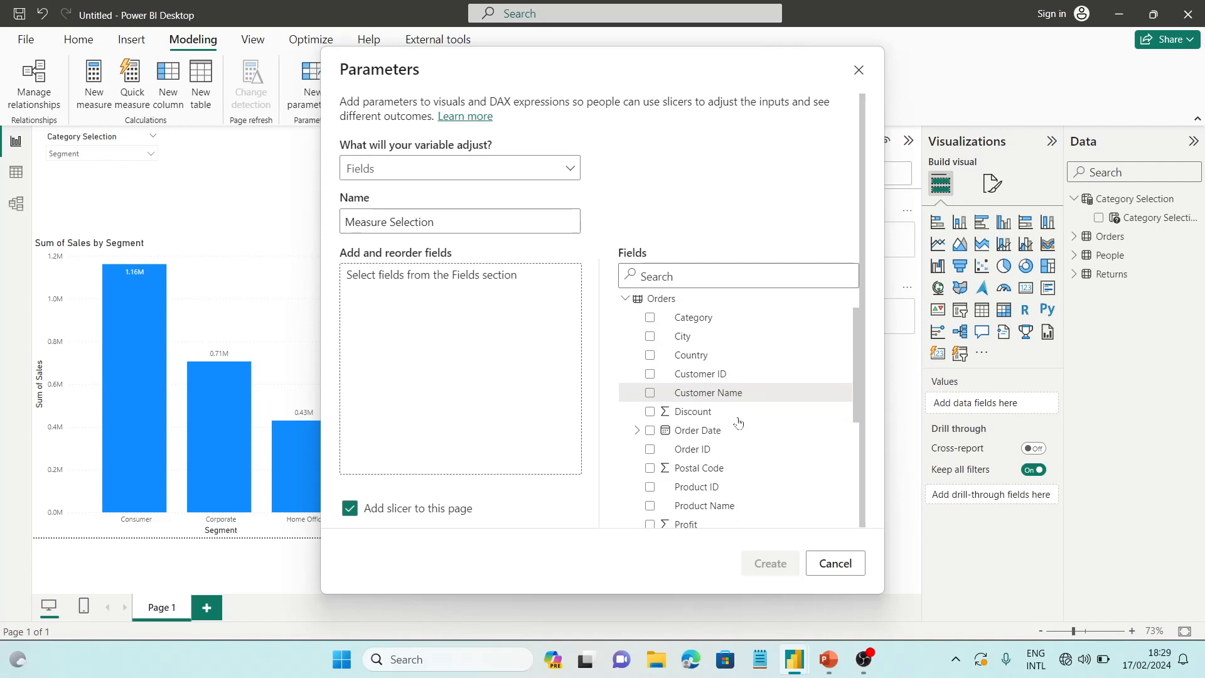
scroll(738, 423, down, 2)
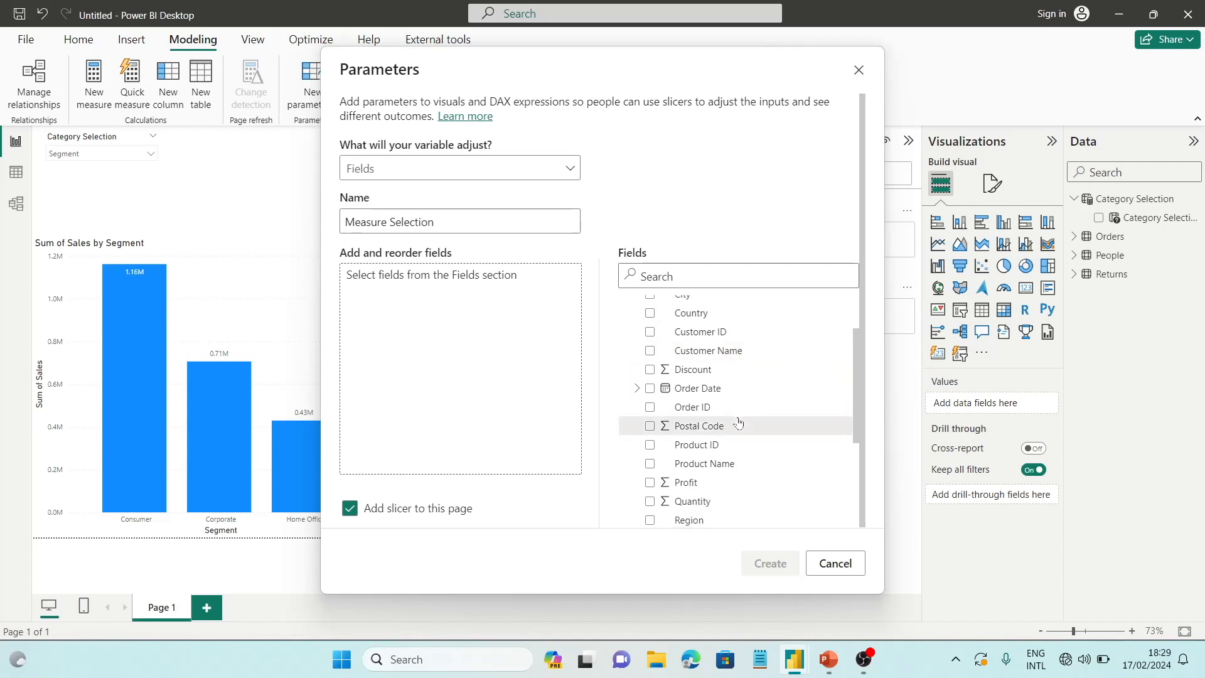
scroll(738, 423, down, 6)
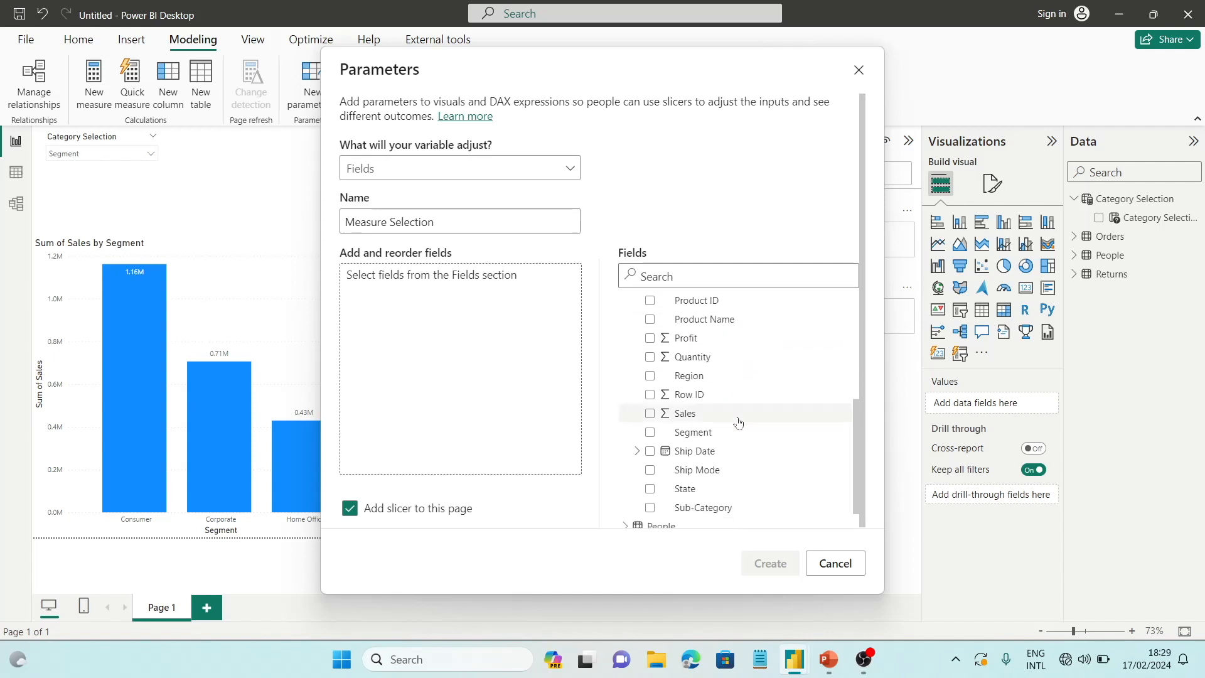
drag(684, 389, 456, 372)
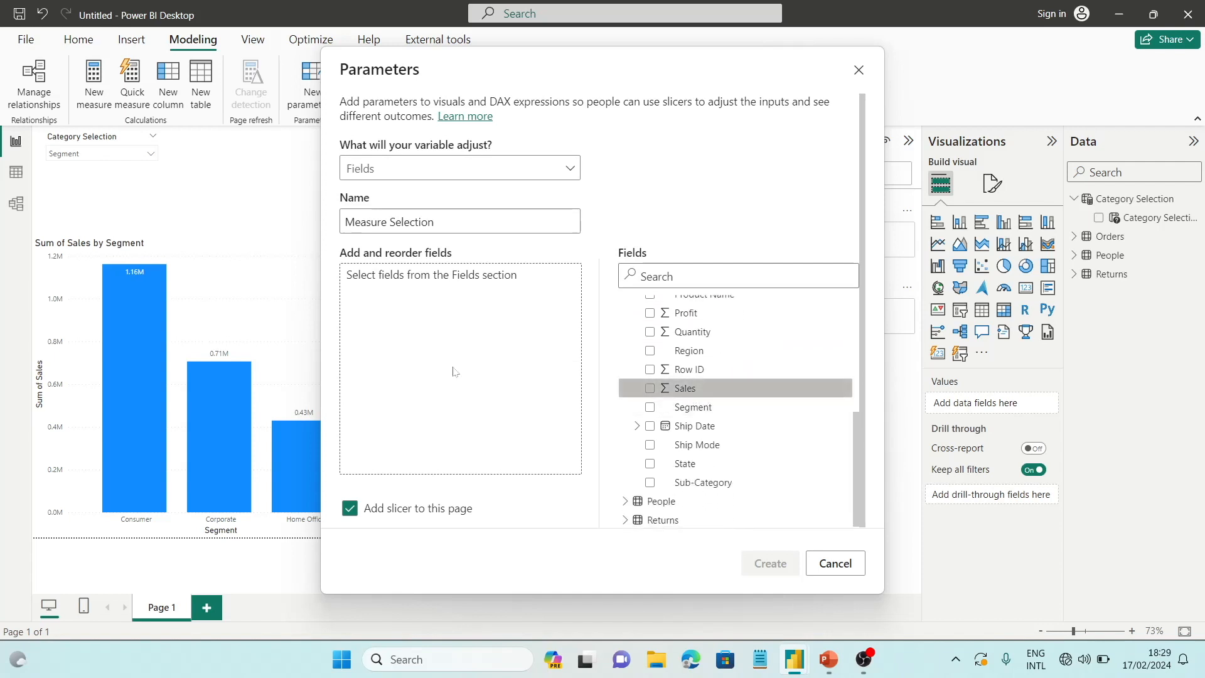
drag(684, 313, 493, 379)
Add Order ID from the Orders table to the parameter and create it with a slicer on the page
scroll(690, 389, up, 5)
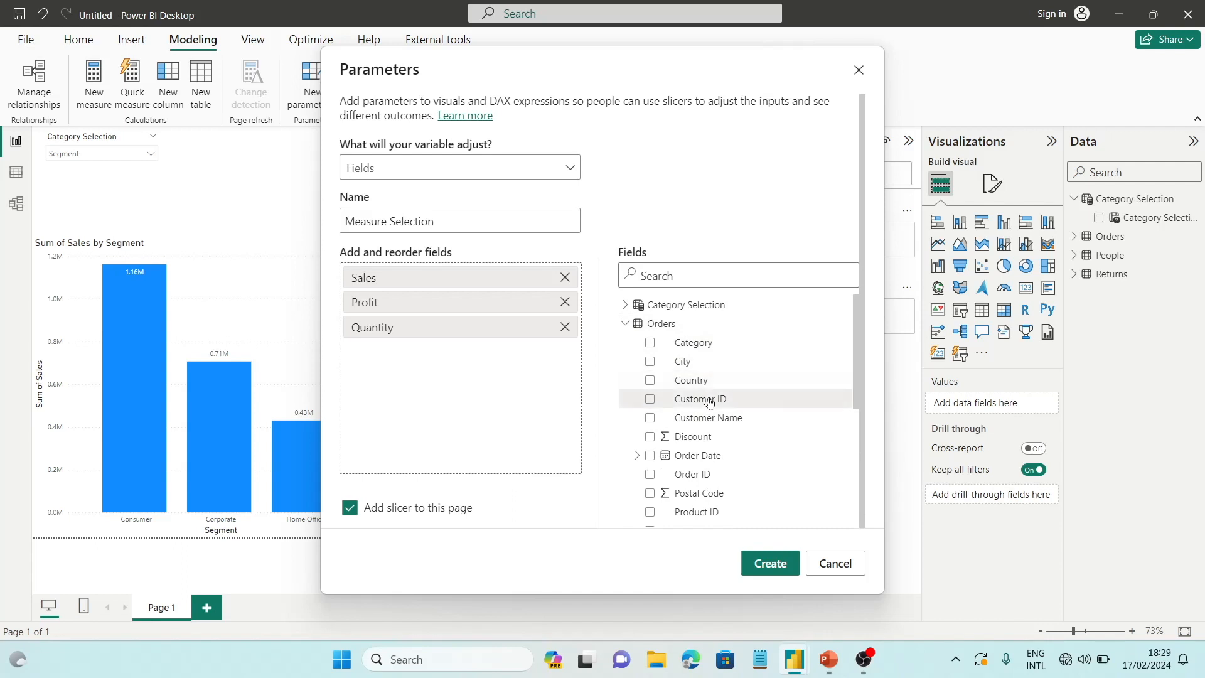
scroll(706, 414, down, 3)
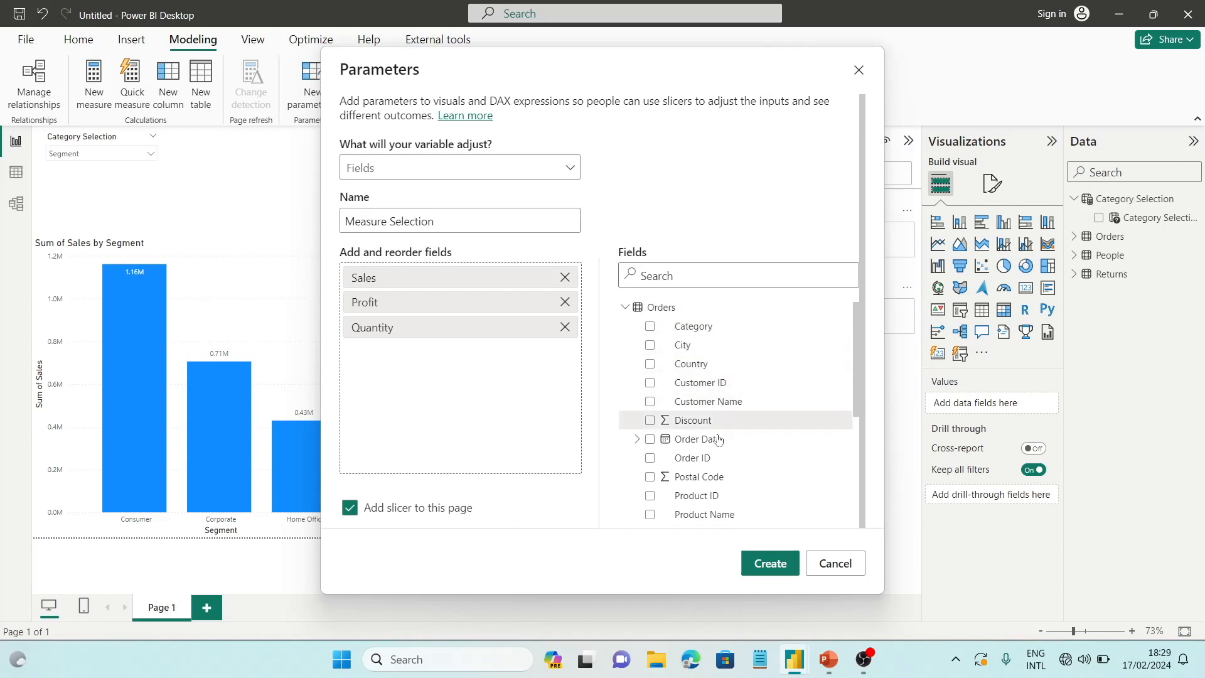
click(704, 411)
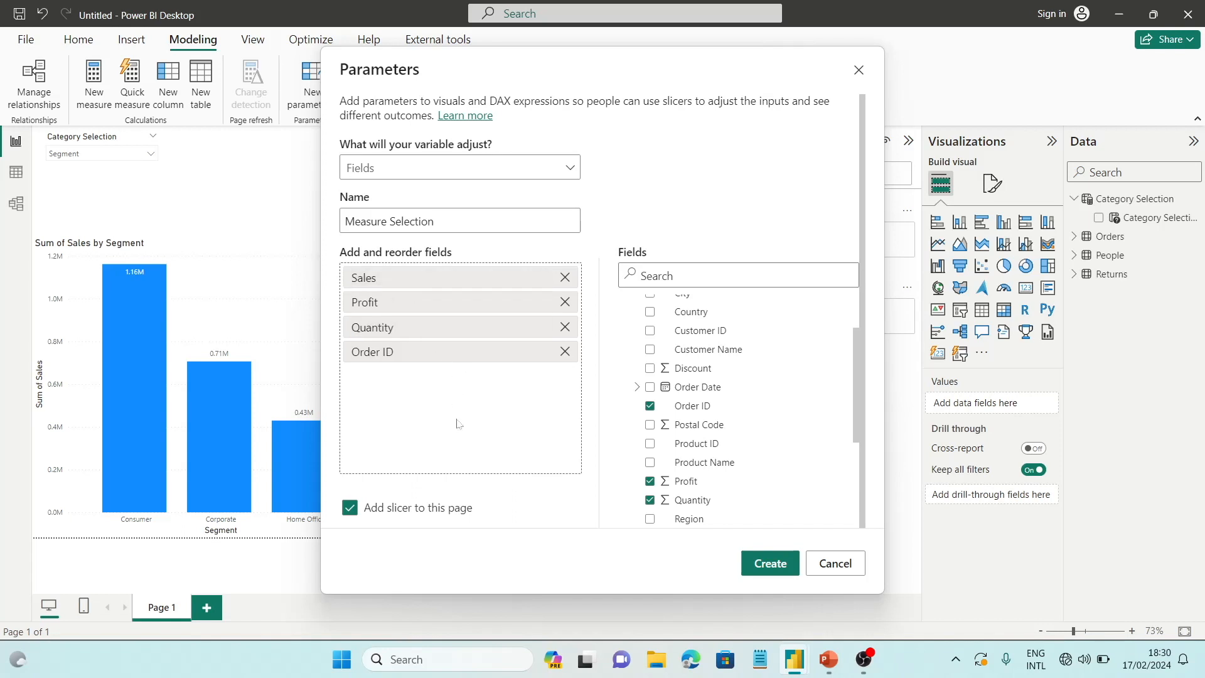
click(772, 565)
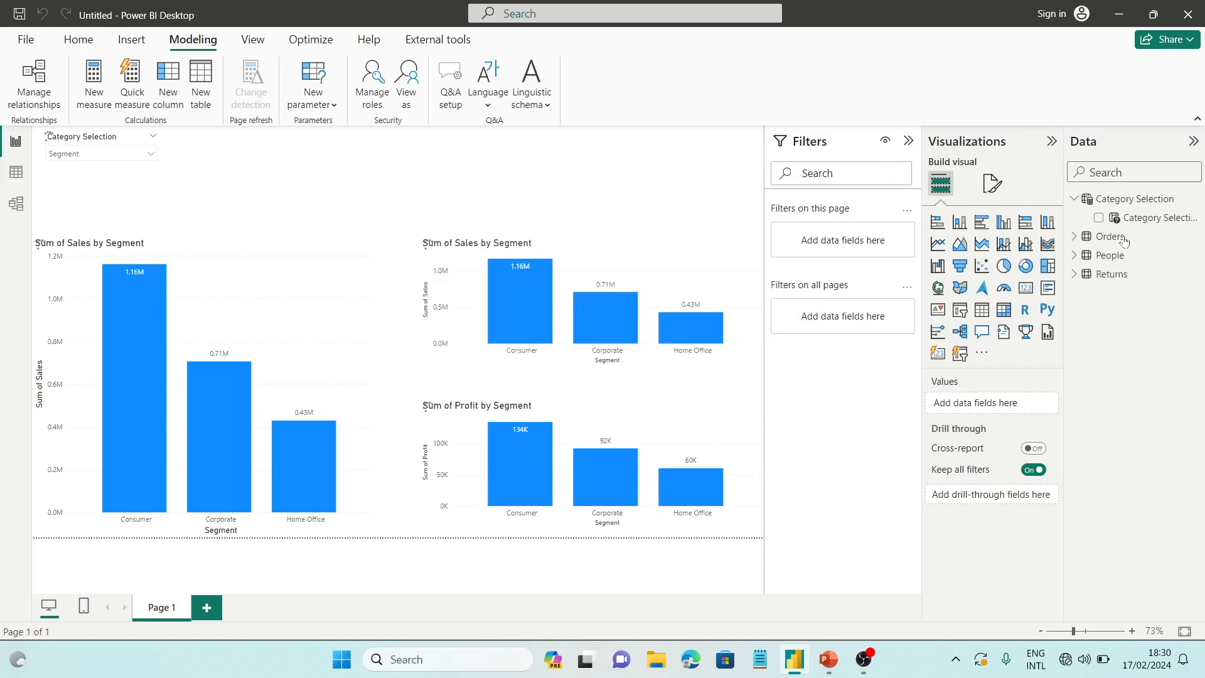
click(1074, 238)
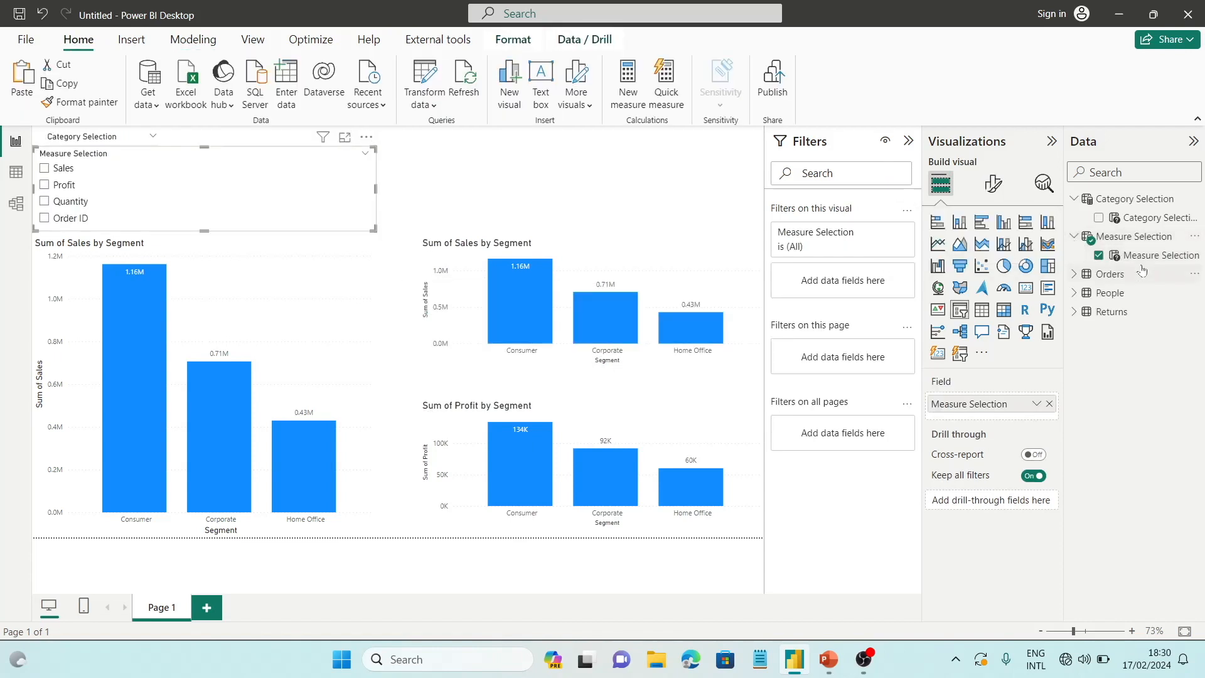
Place the Measure Selection slicer beside the Category Selection slicer and set its style to Tile, with all four tiles in one row
drag(308, 205, 439, 187)
drag(512, 209, 383, 177)
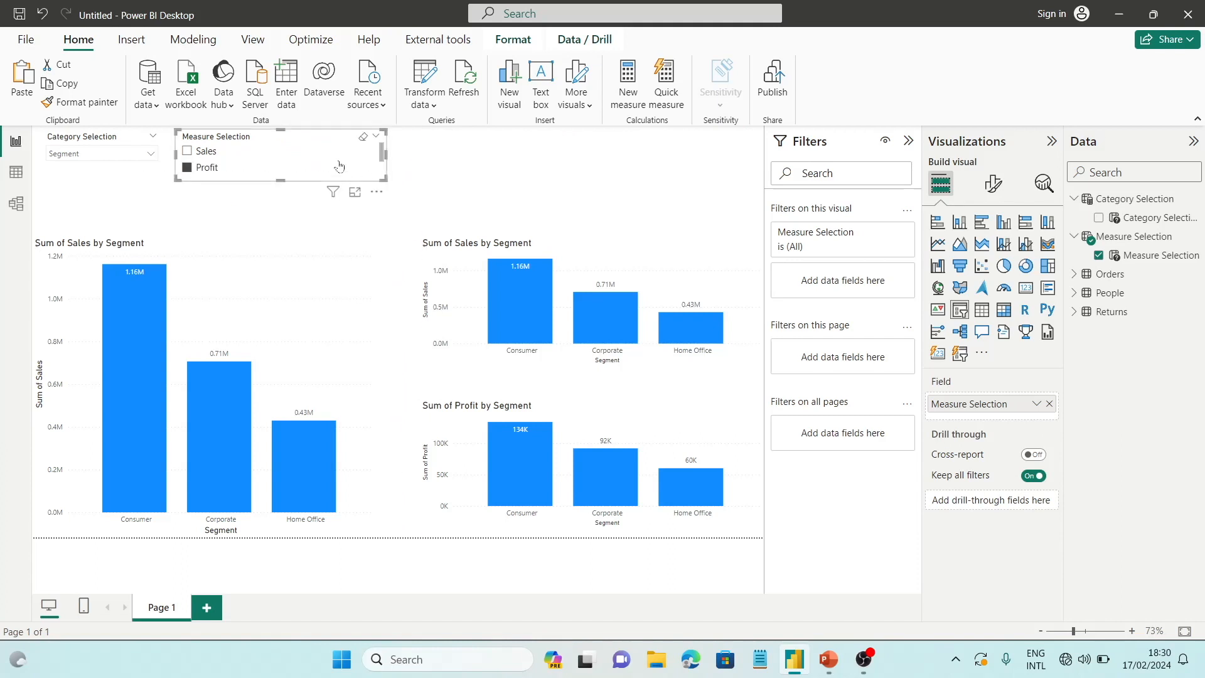
click(992, 183)
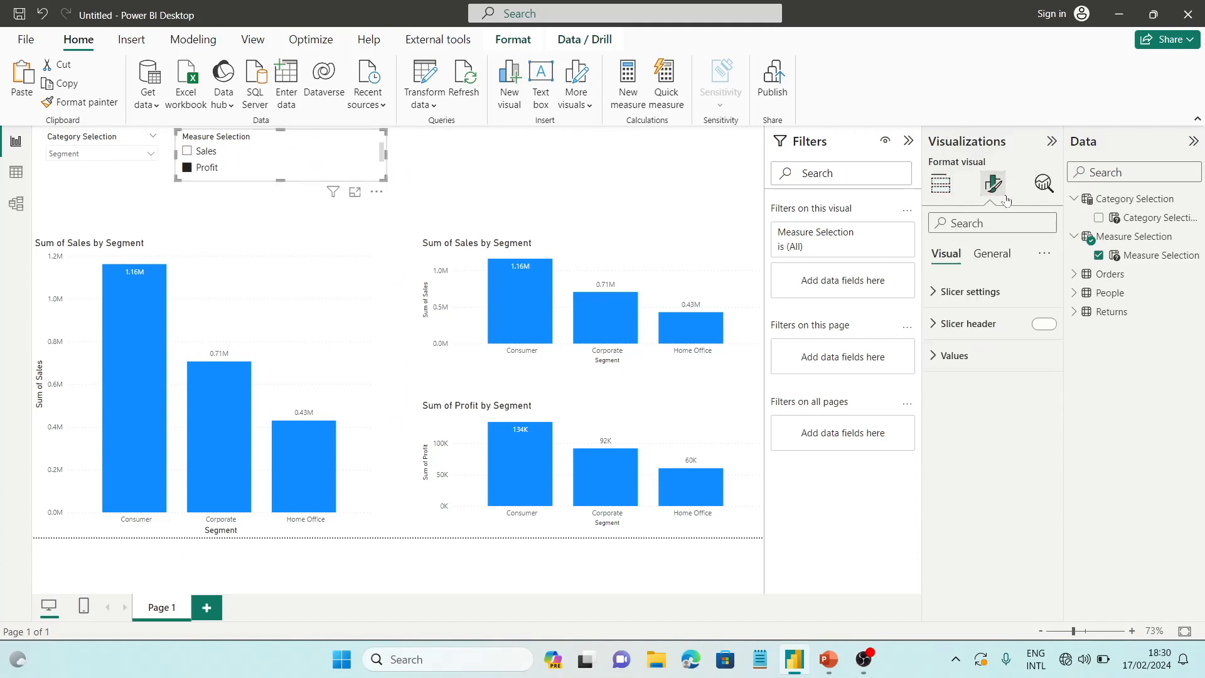
click(975, 296)
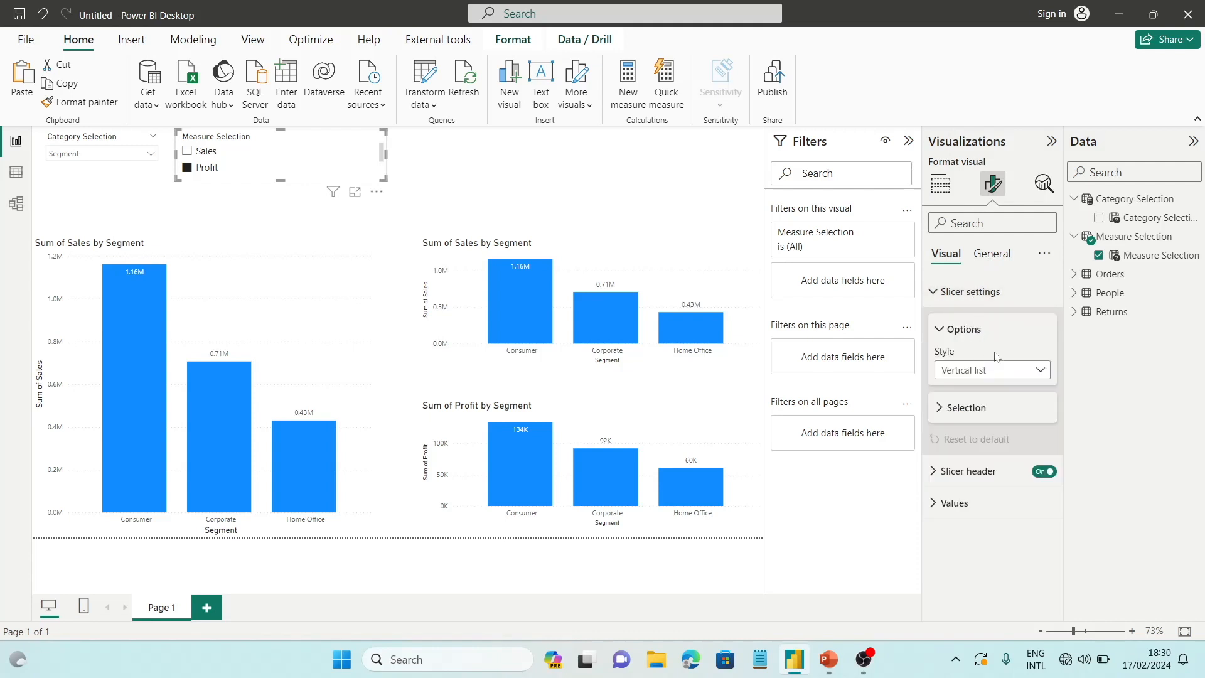
click(988, 370)
click(973, 409)
drag(383, 178, 431, 178)
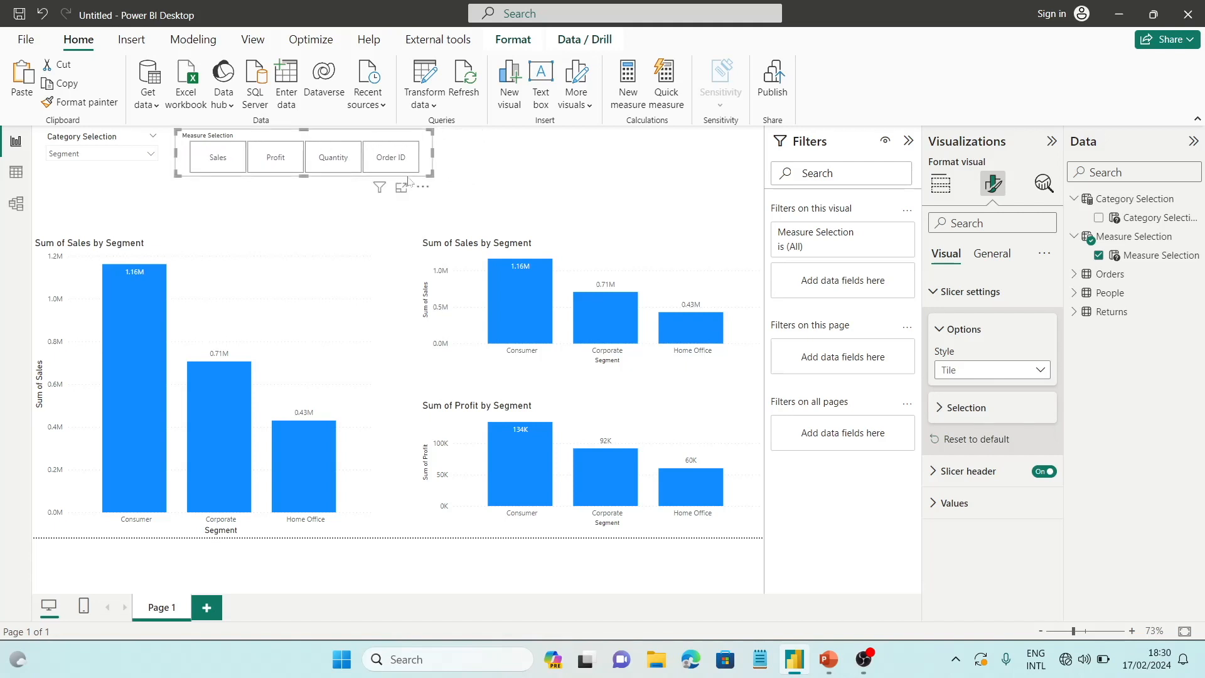
Try the Profit and Order ID tiles in the Measure Selection slicer
click(468, 164)
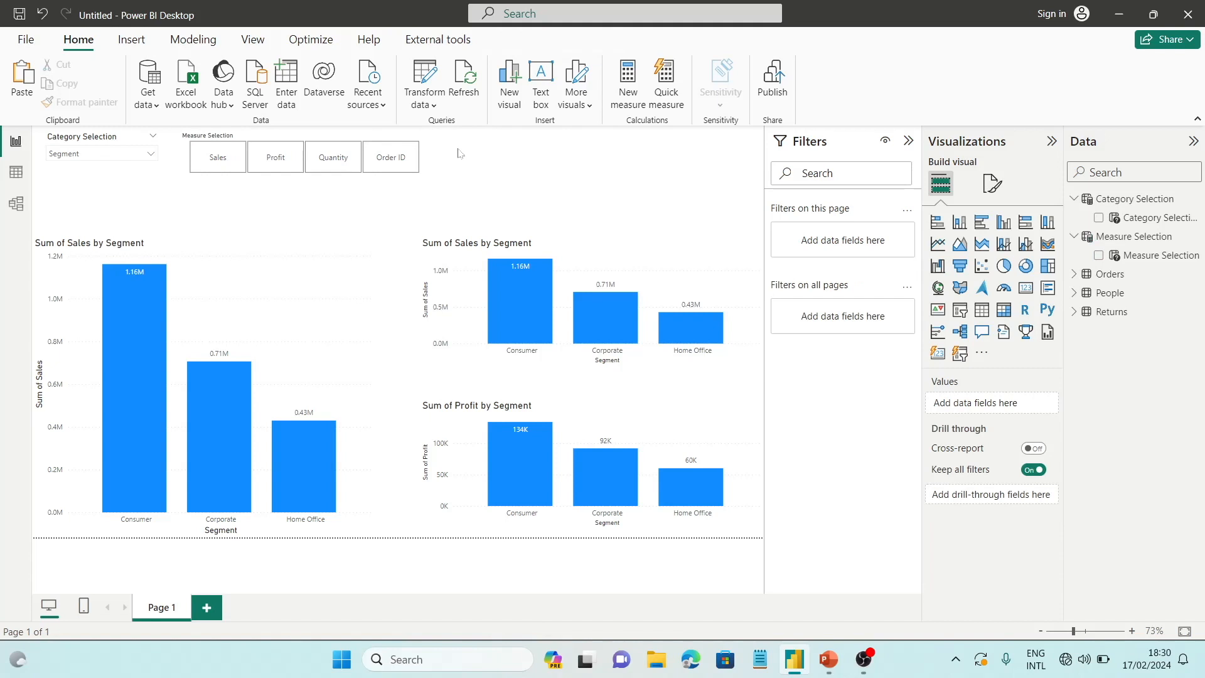
click(273, 165)
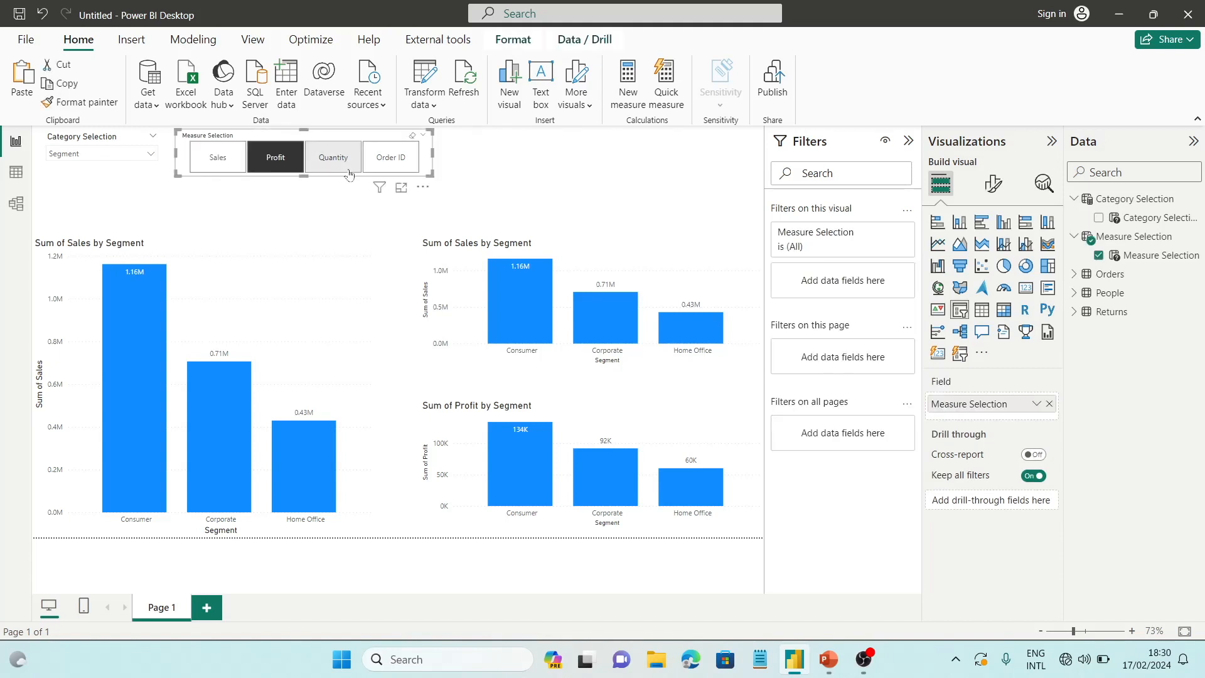
click(395, 168)
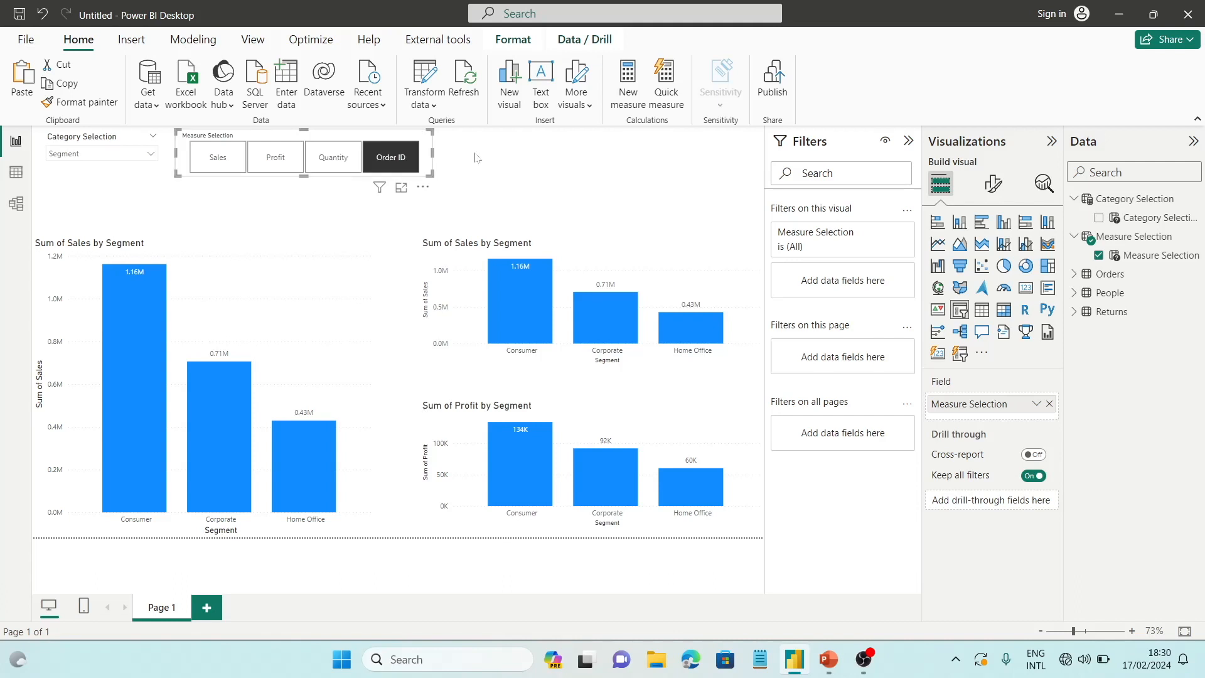
Replace Sum of Sales with the Measure Selection parameter on the Y-axis of the large sales by segment chart
click(375, 346)
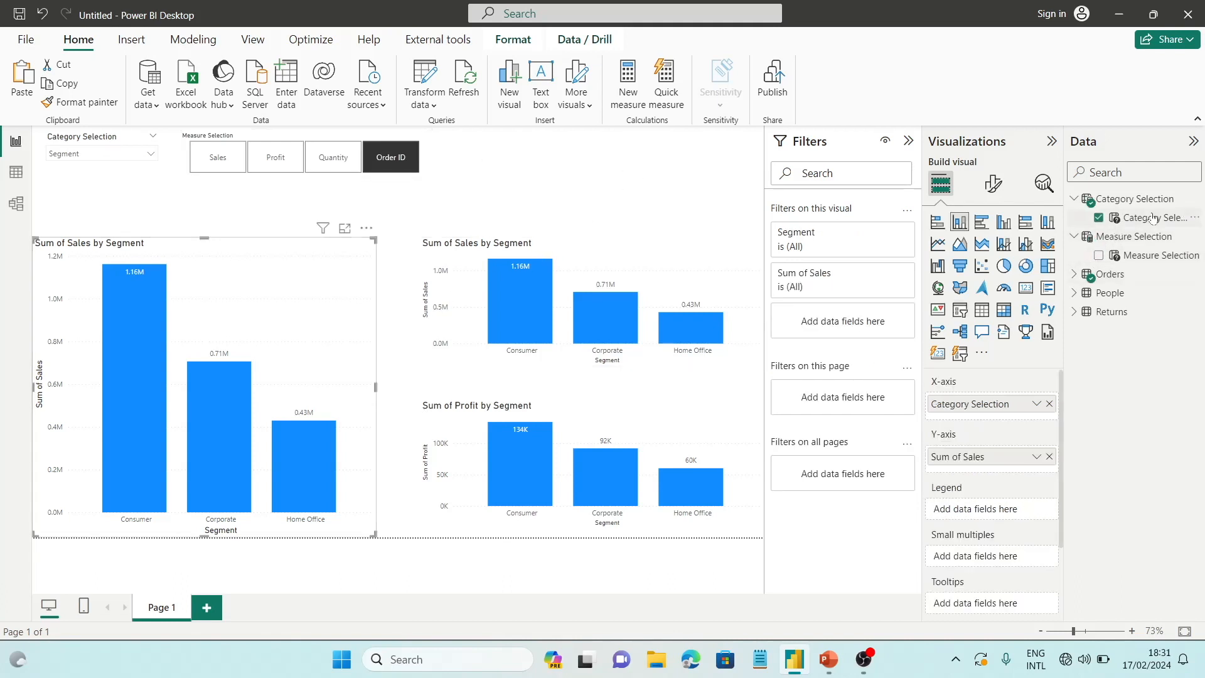
click(1047, 457)
drag(1153, 255, 1013, 462)
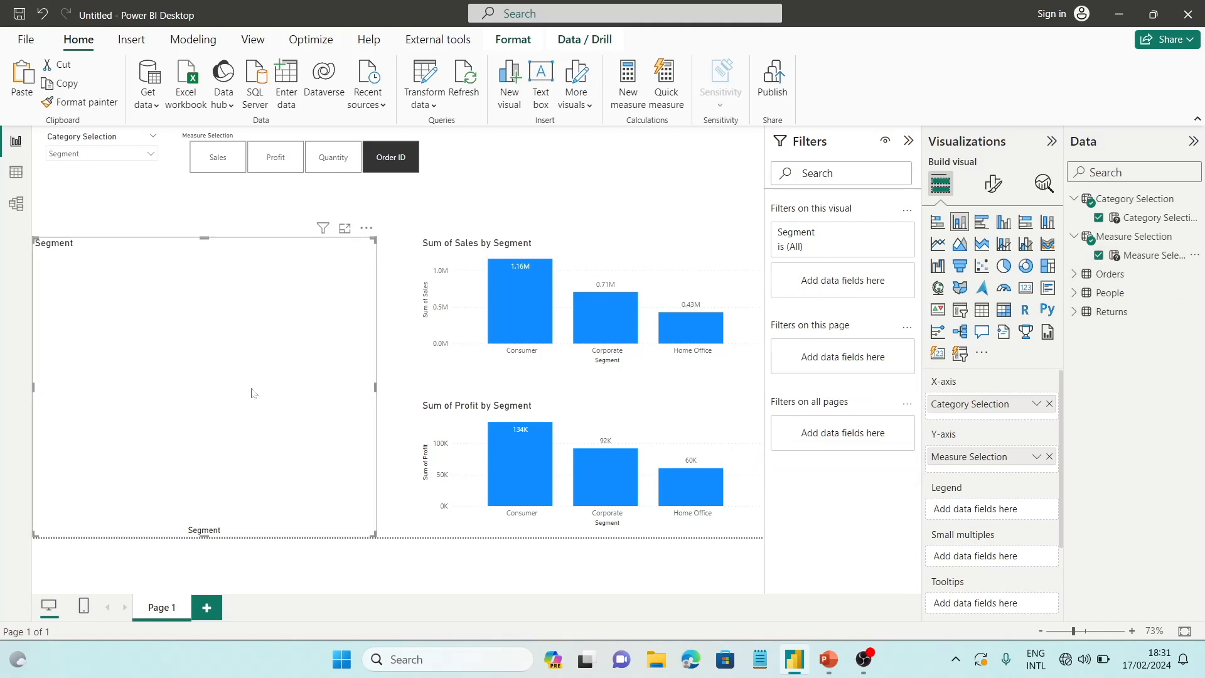
Switch the Measure Selection slicer between Sales and Profit to check the large chart's response
click(234, 162)
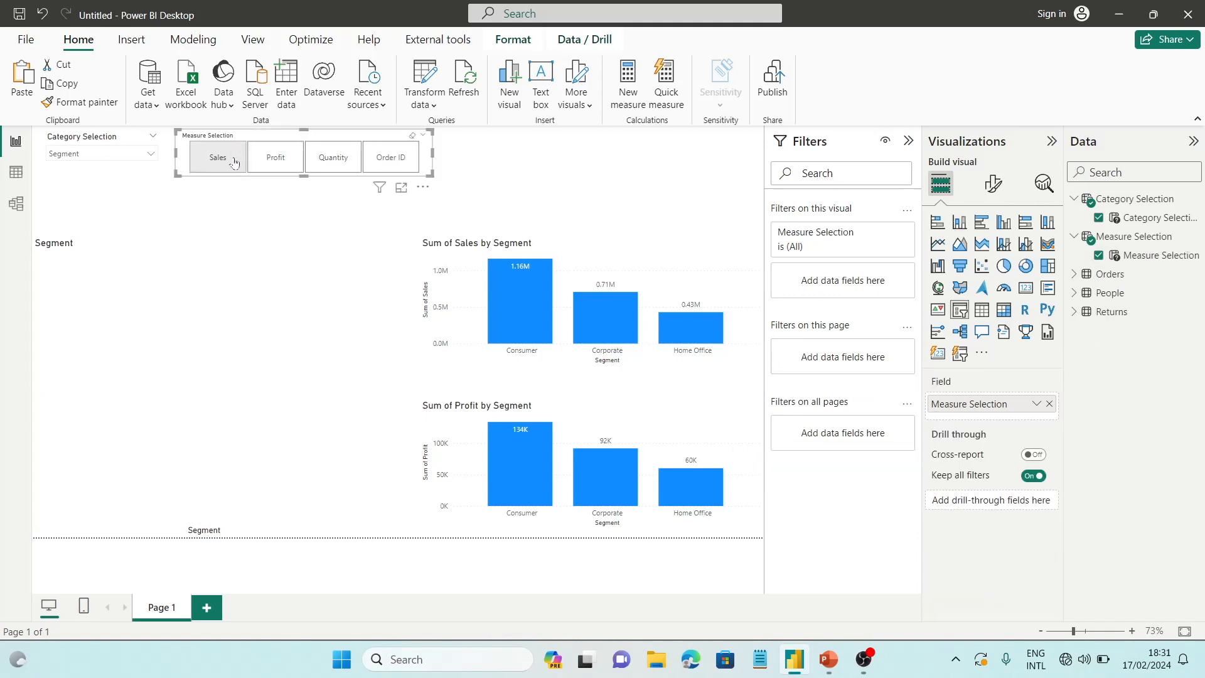
click(234, 161)
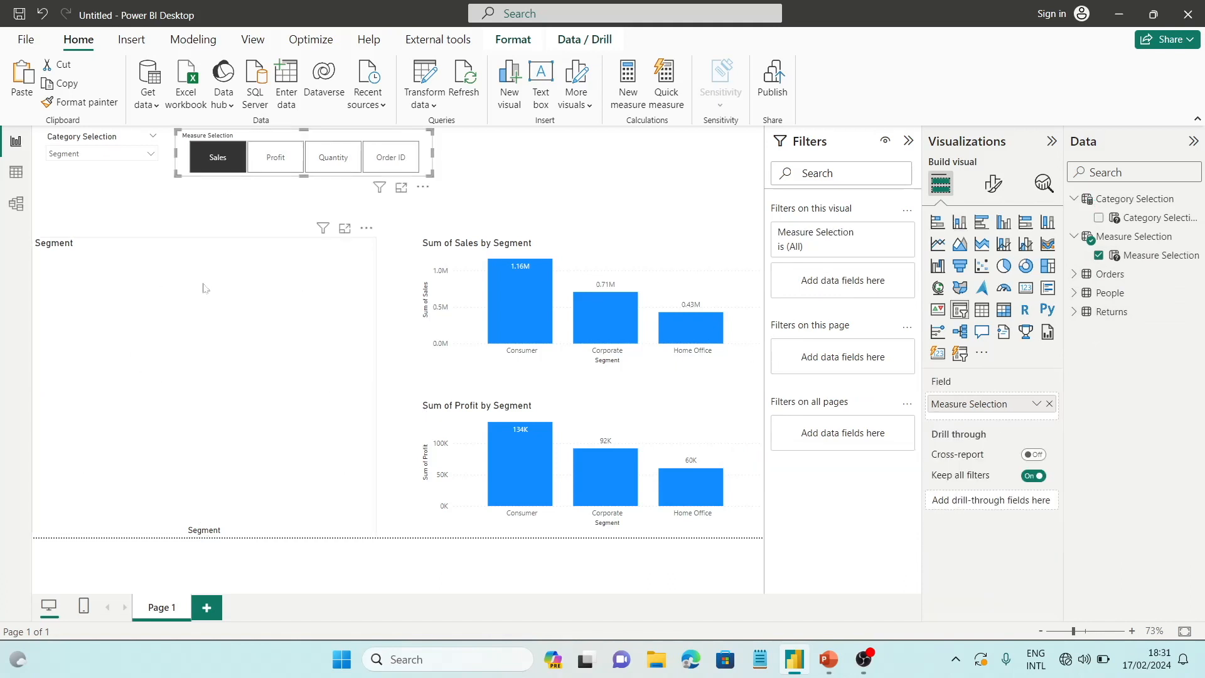
click(274, 163)
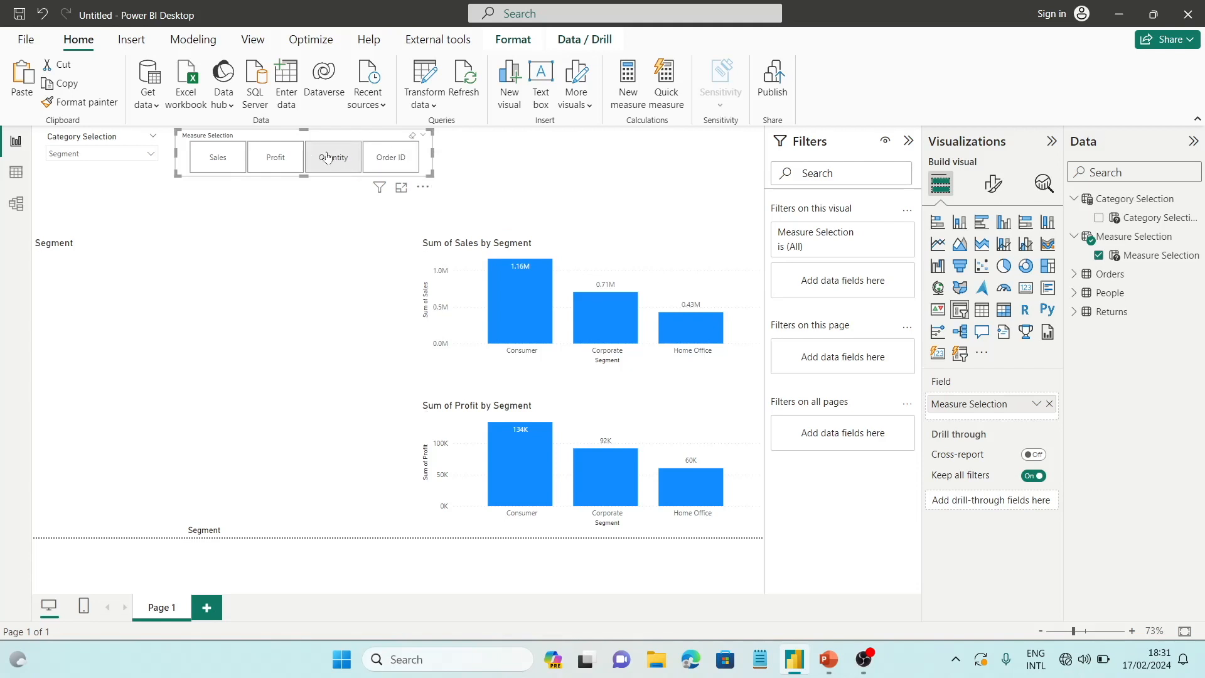
click(254, 162)
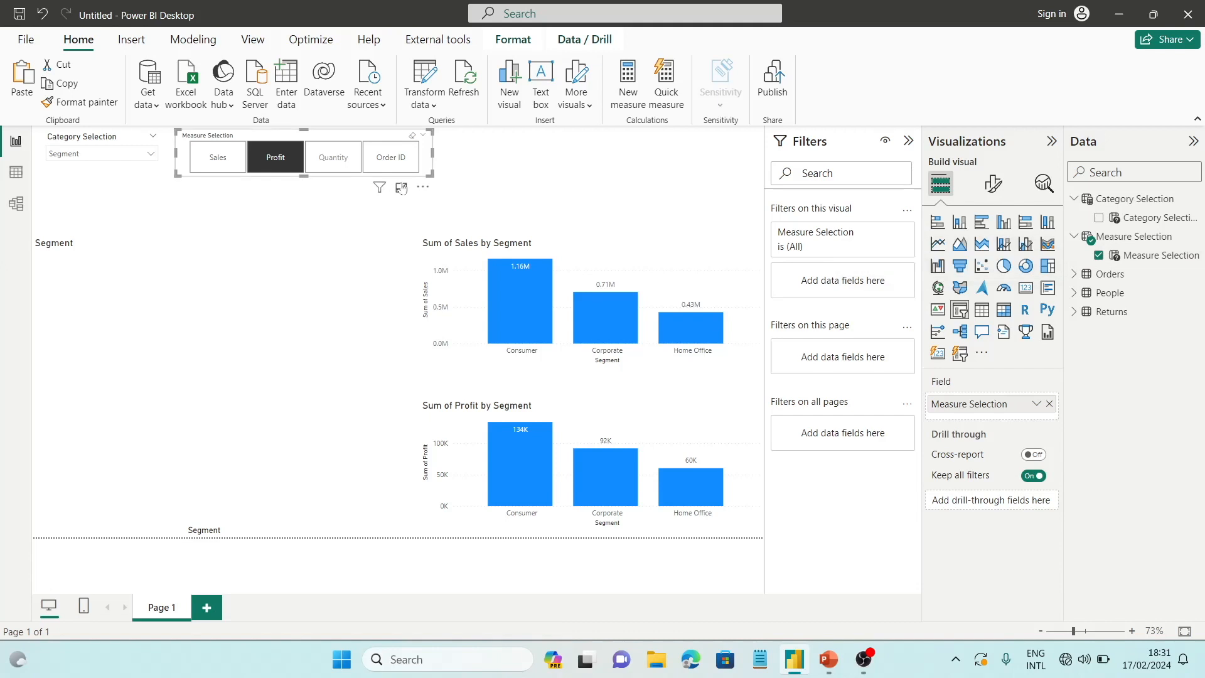
click(283, 170)
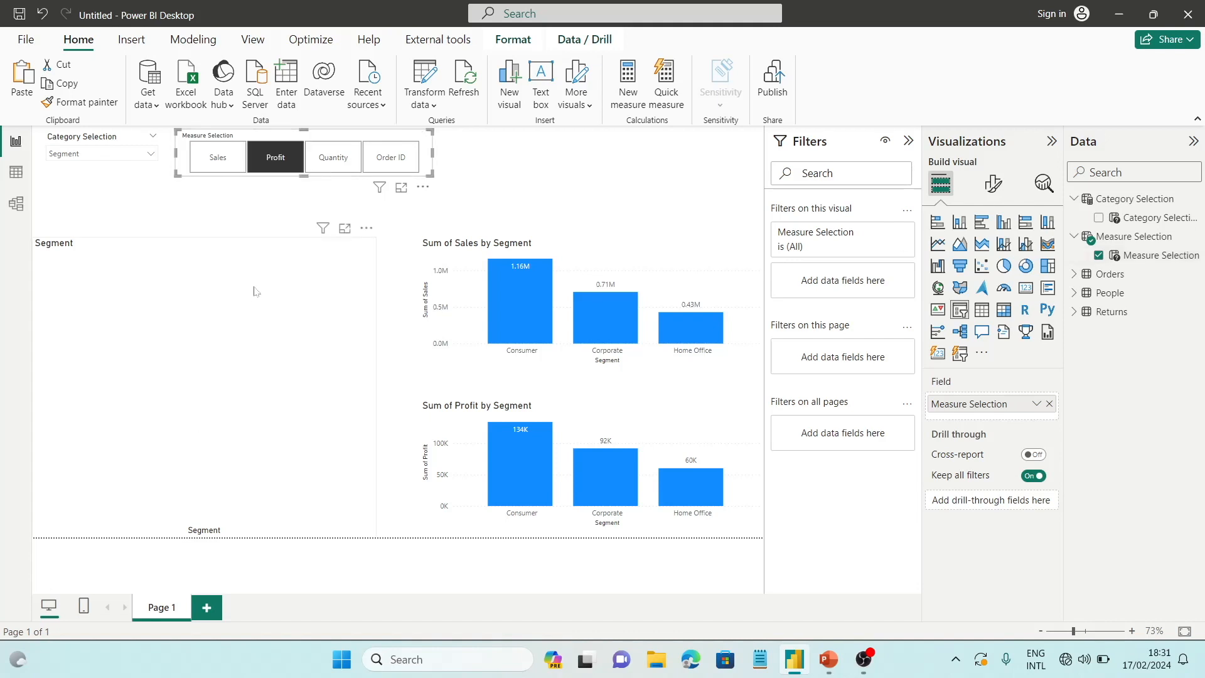
Start a new measure in the Measure Selection table
click(1036, 403)
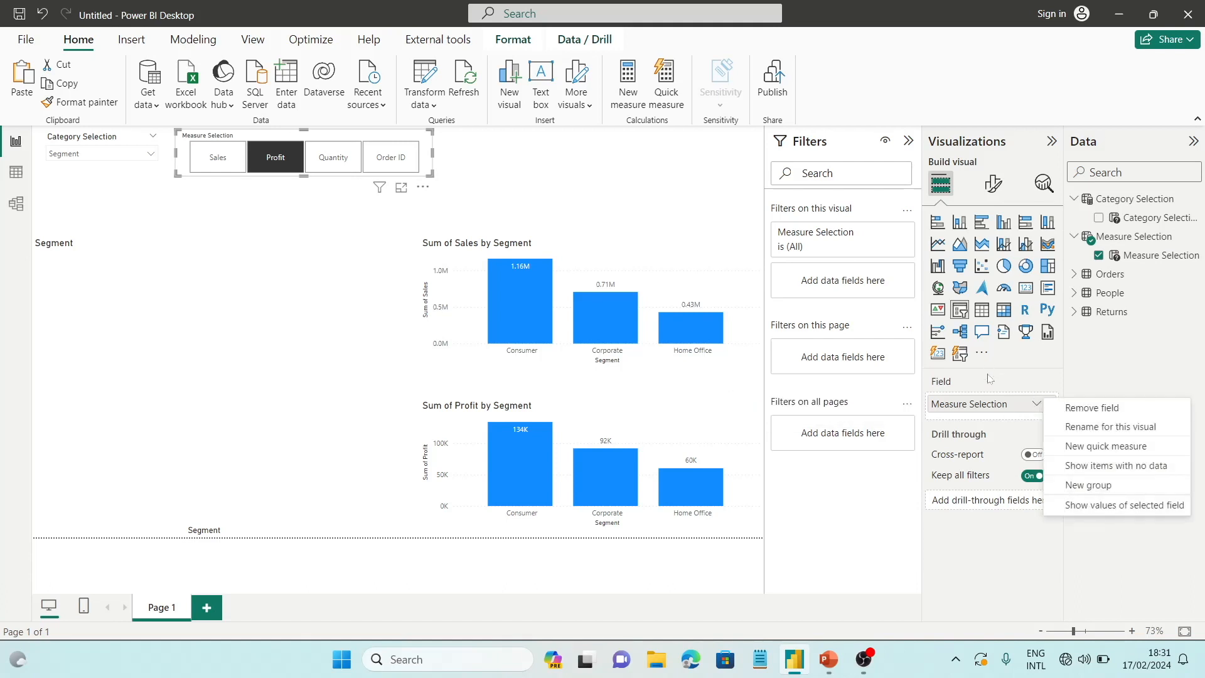
click(1184, 222)
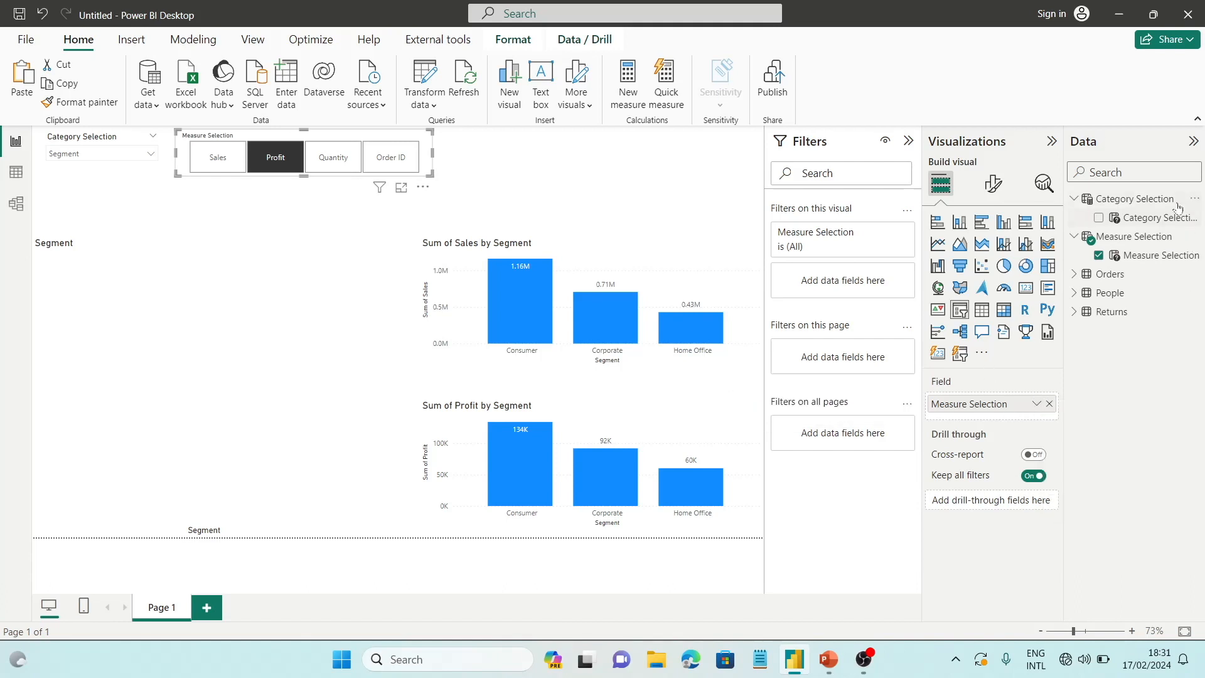
click(1194, 238)
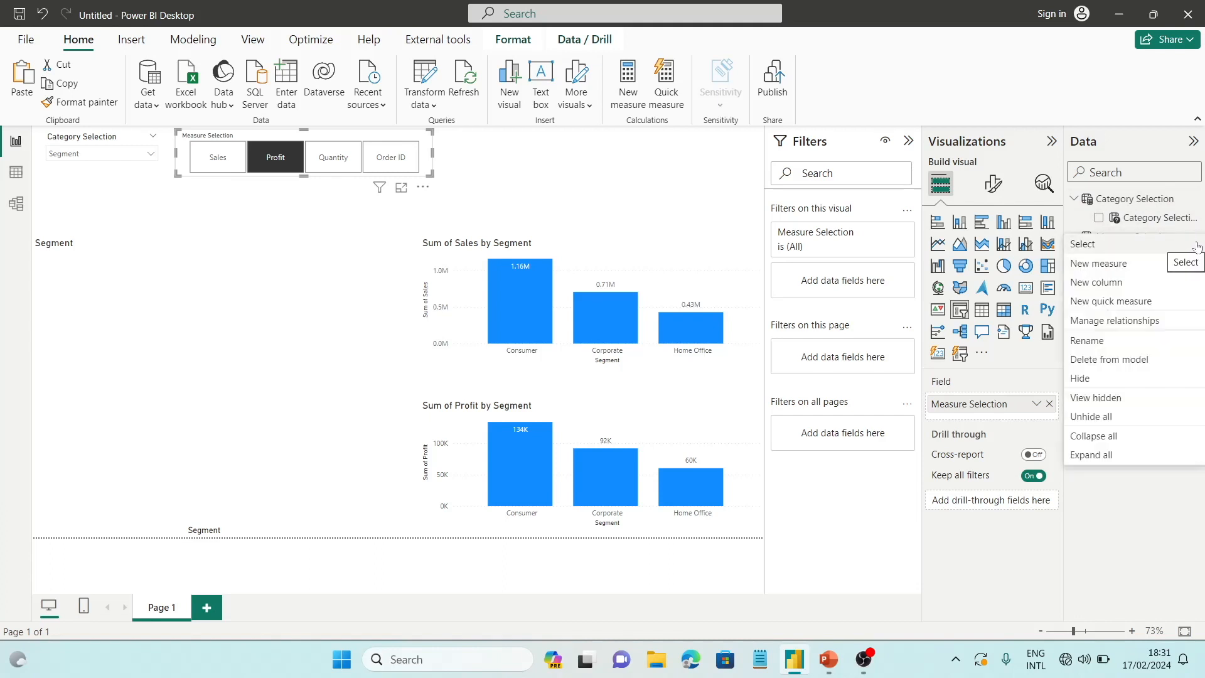
click(1126, 265)
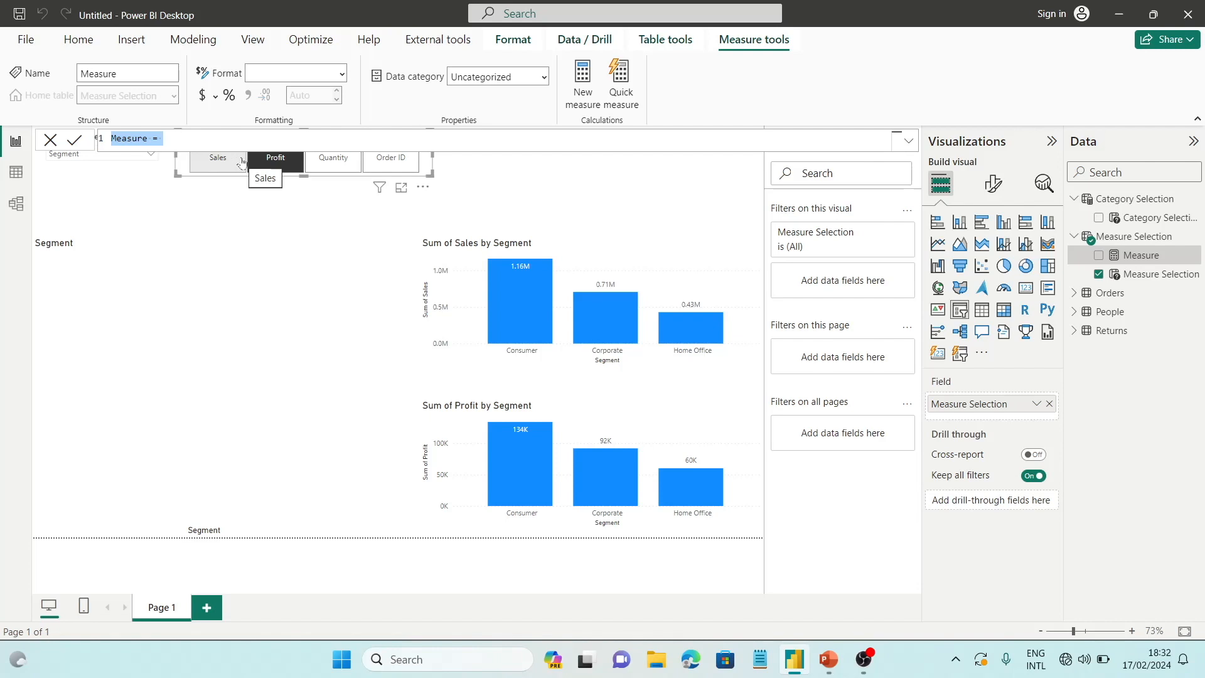
click(266, 167)
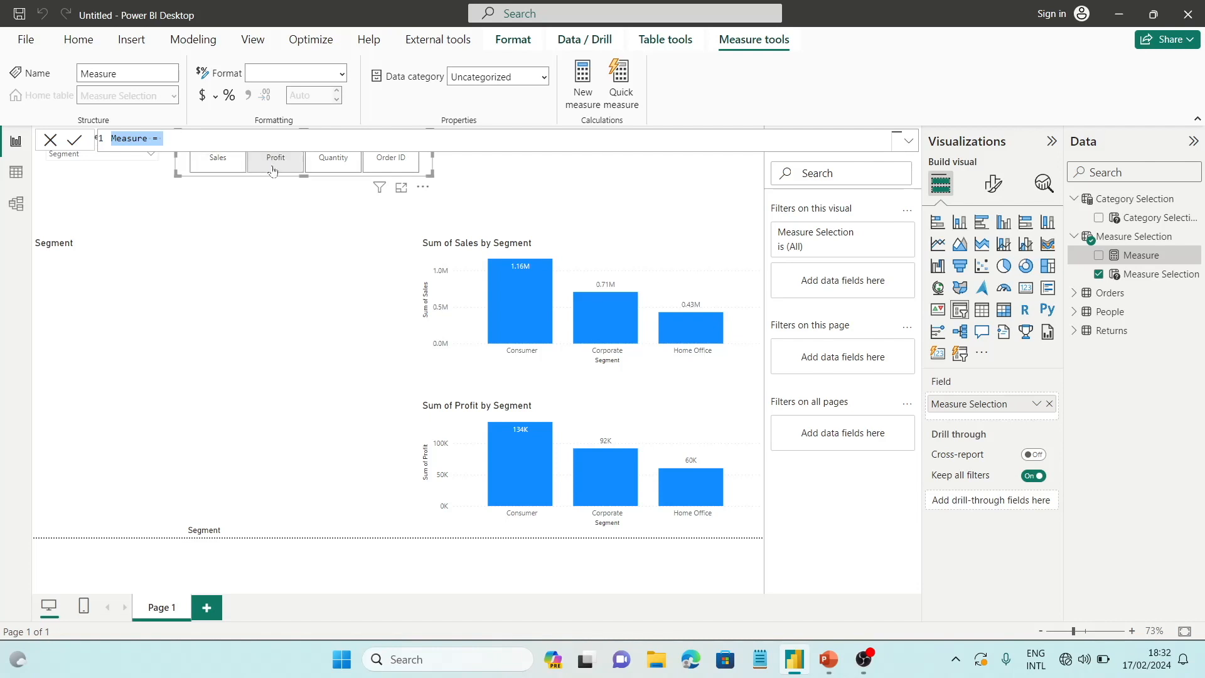
click(299, 167)
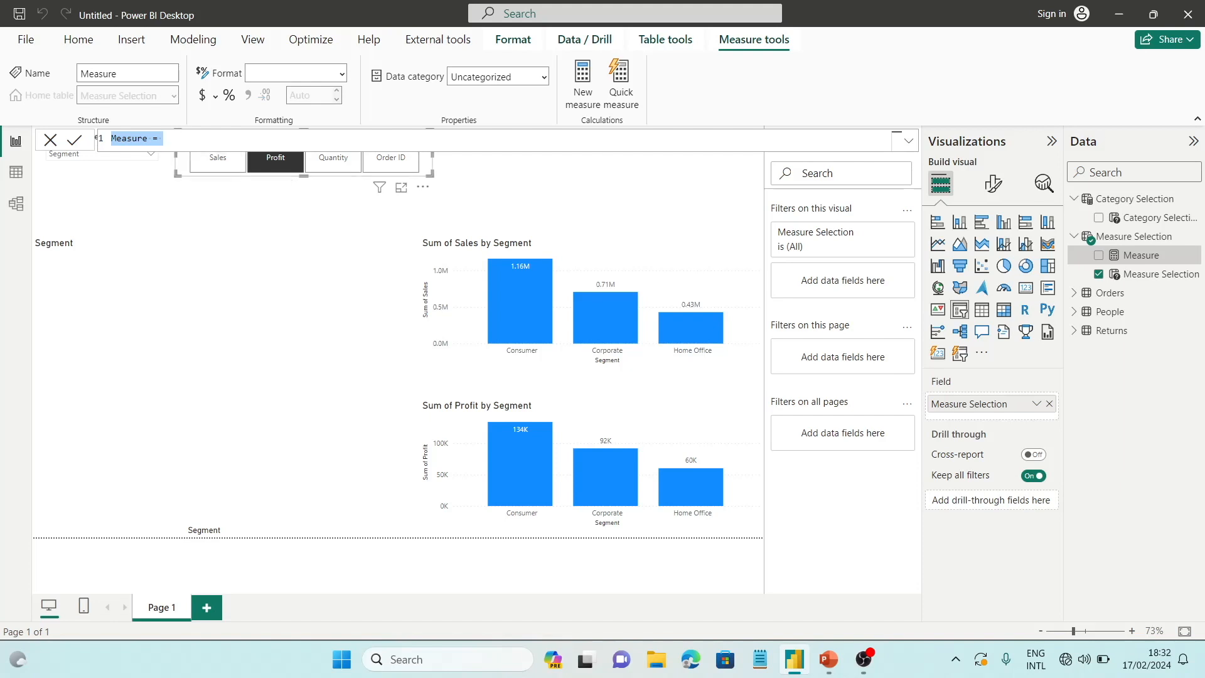
Begin the measure's formula with SWITCH evaluating SELECTEDVALUE('Measure Selection'[Measure Selection Order])
click(149, 139)
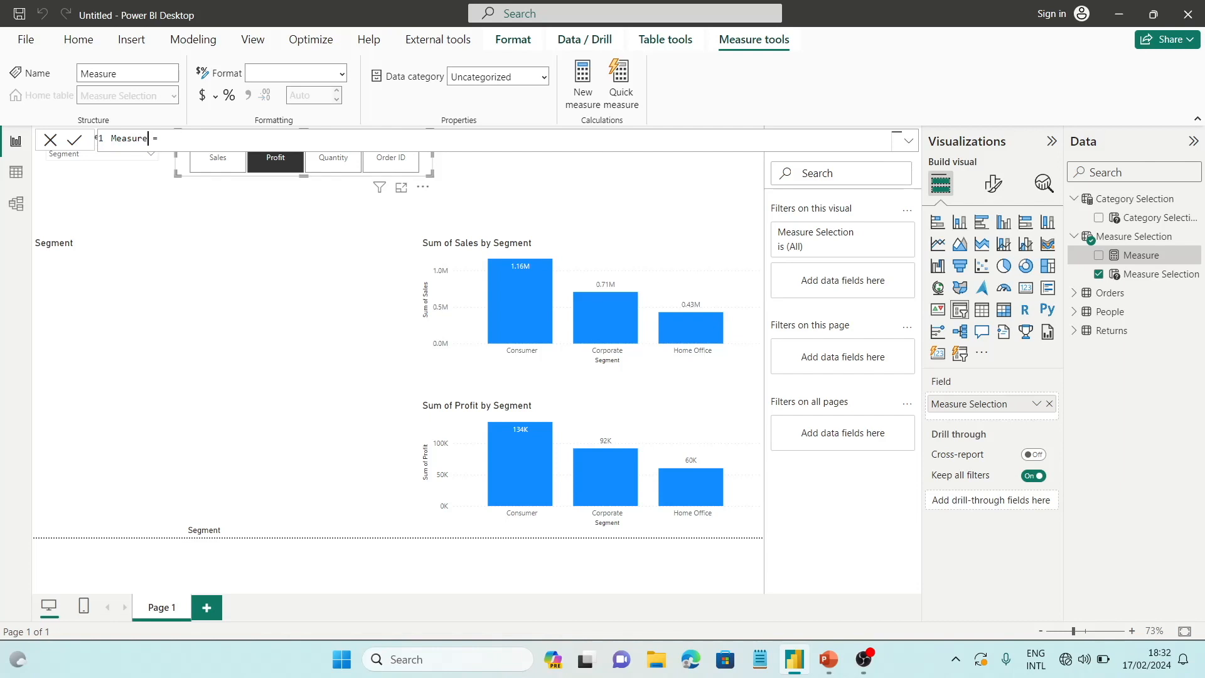
key(BackSpace)
text(Sw)
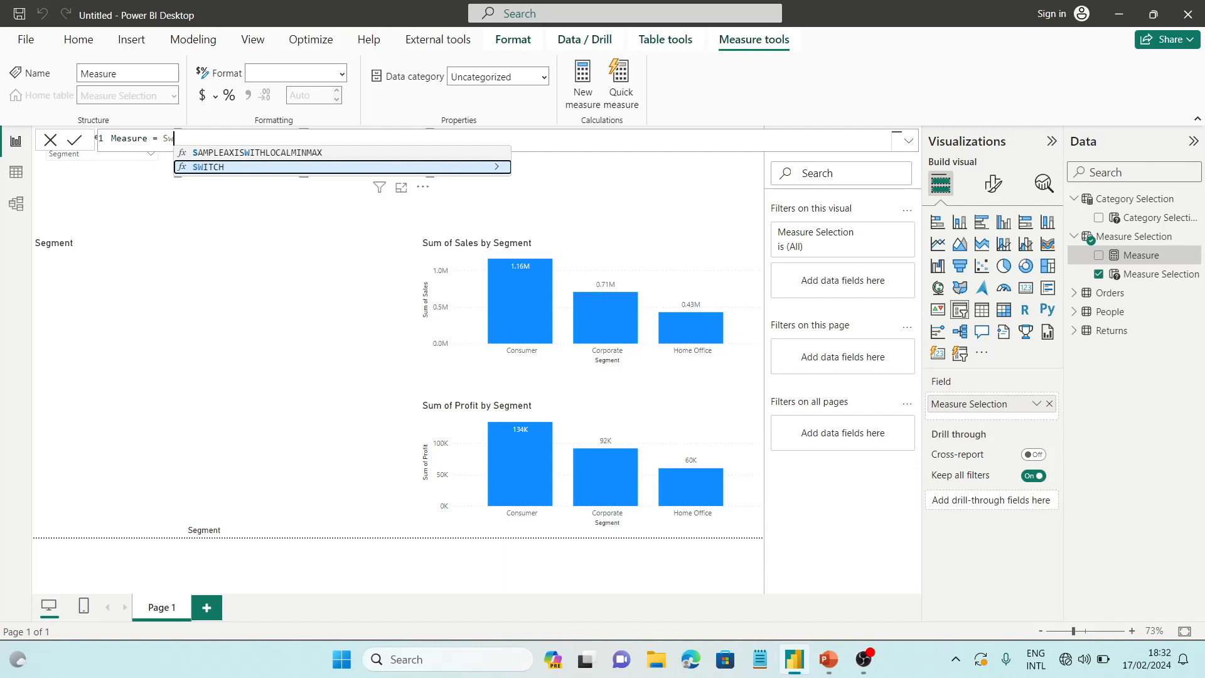
key(Tab)
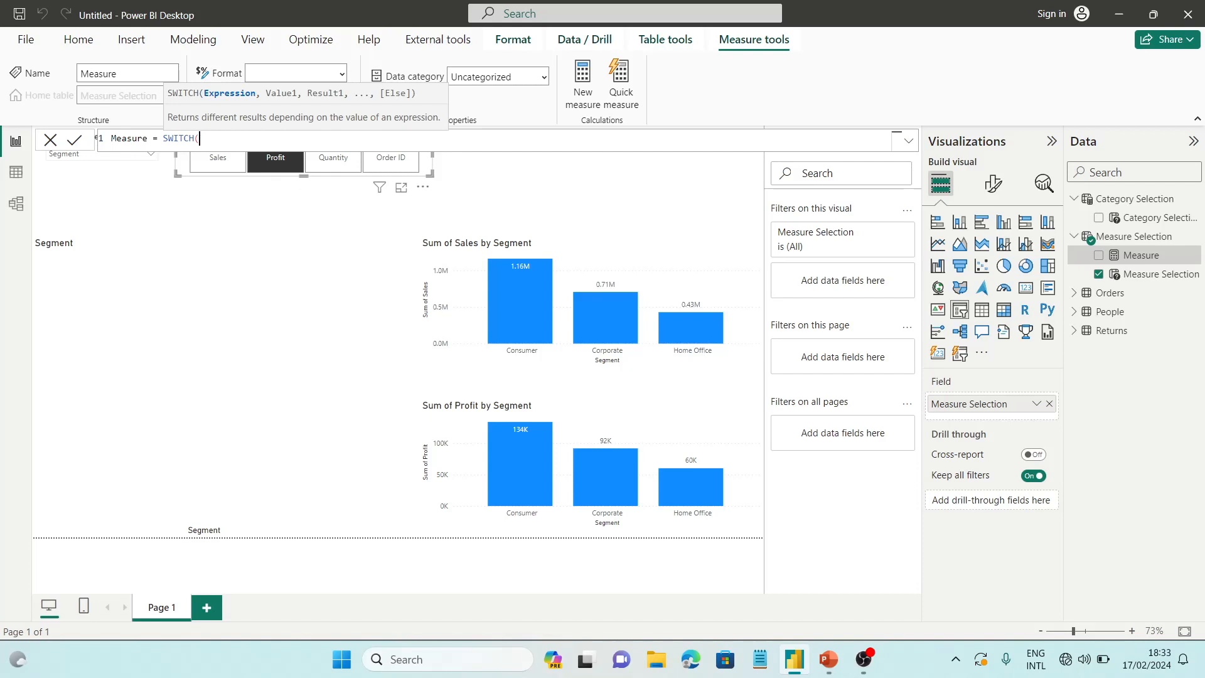
text(se)
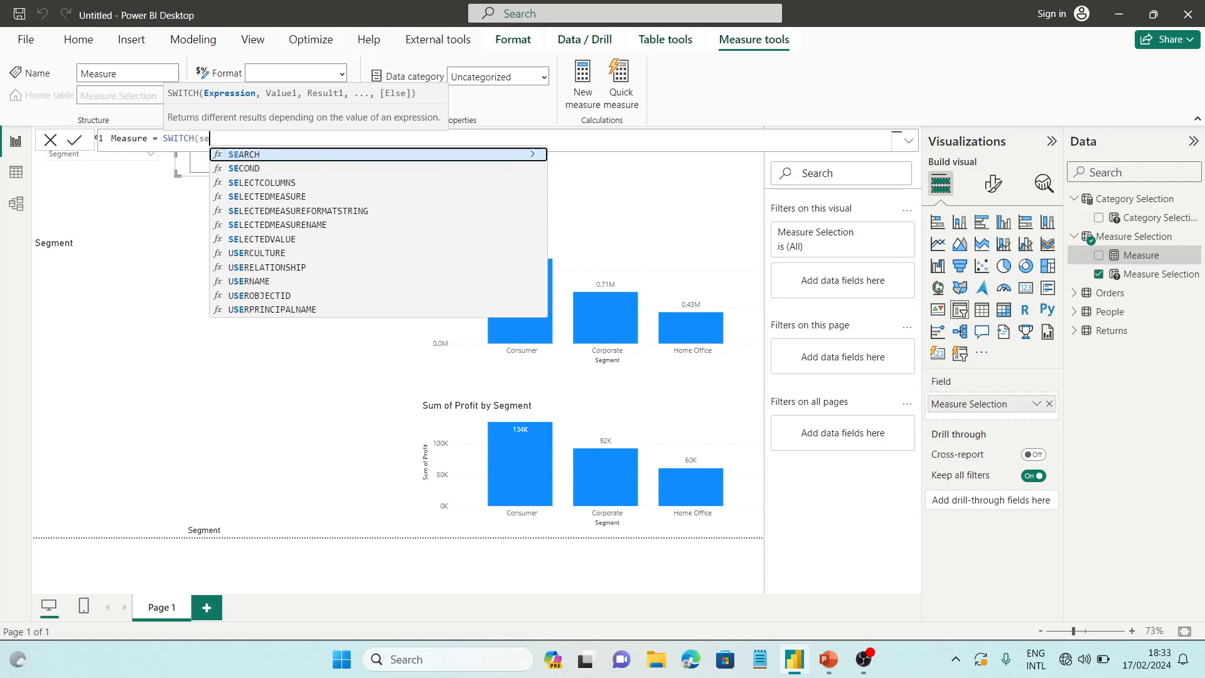
text(lected)
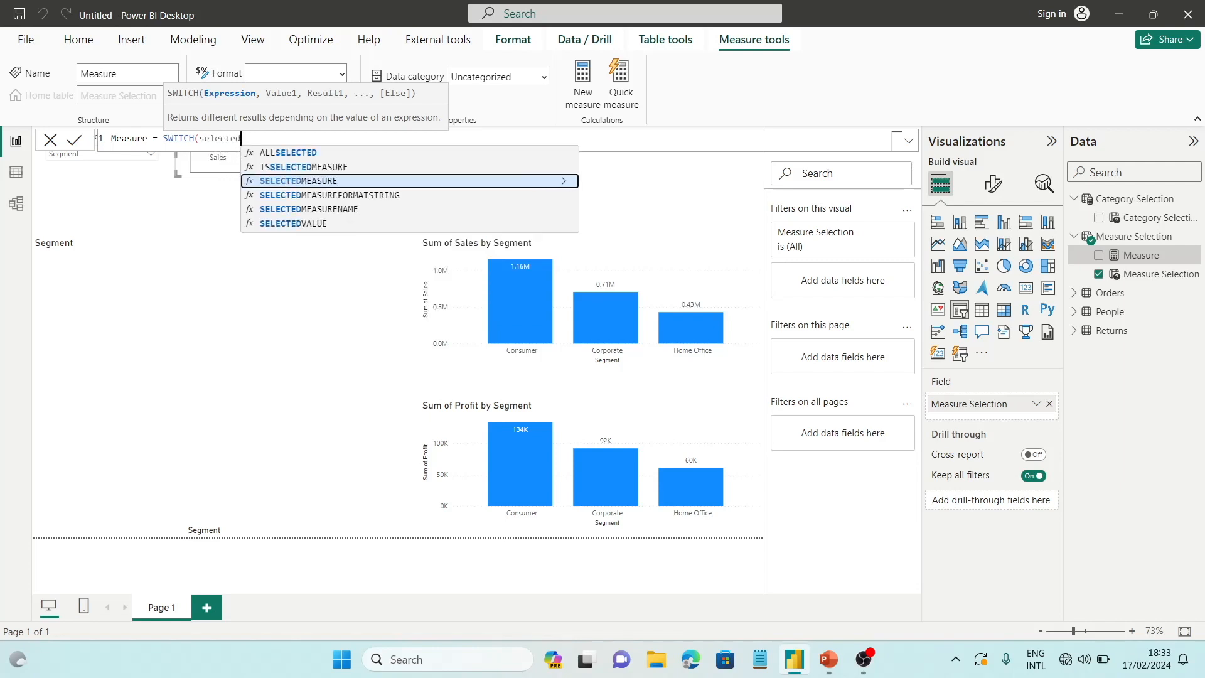
click(295, 224)
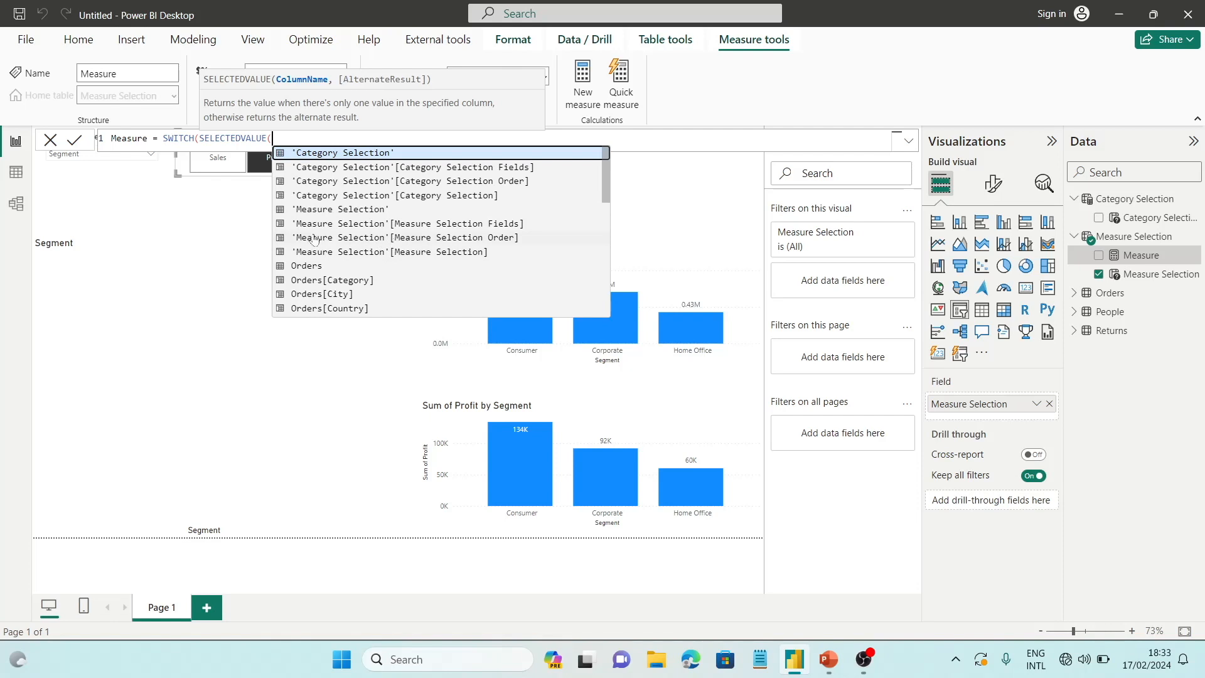
click(479, 241)
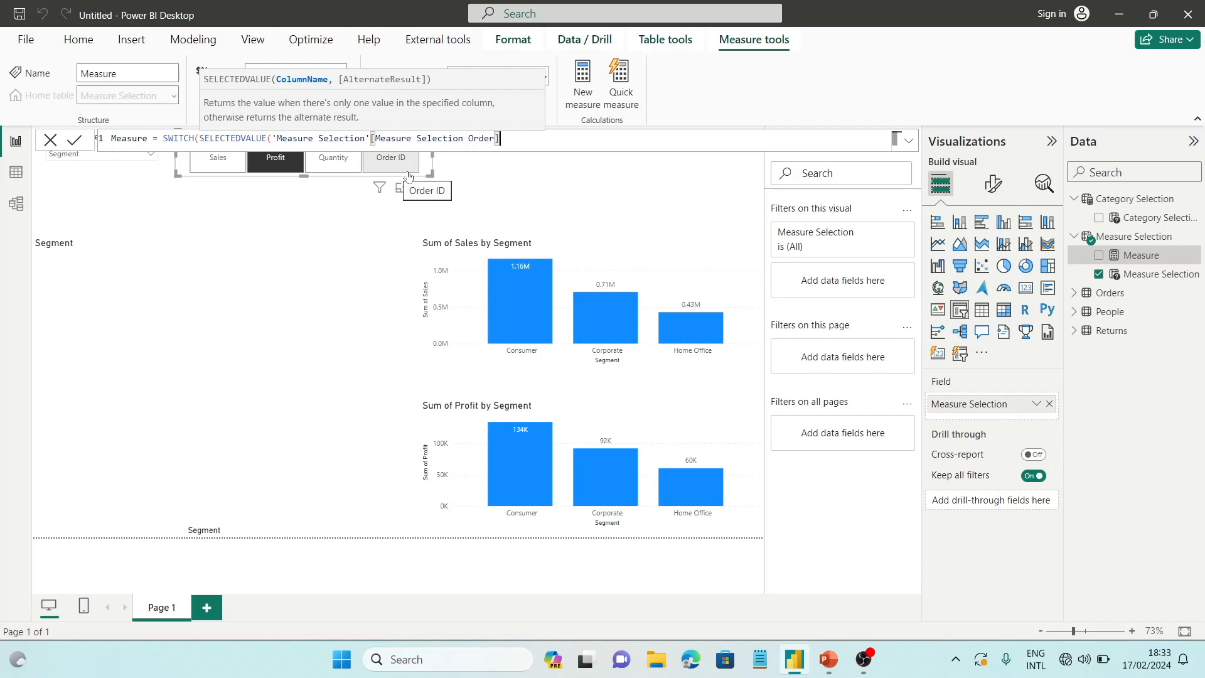
text(),)
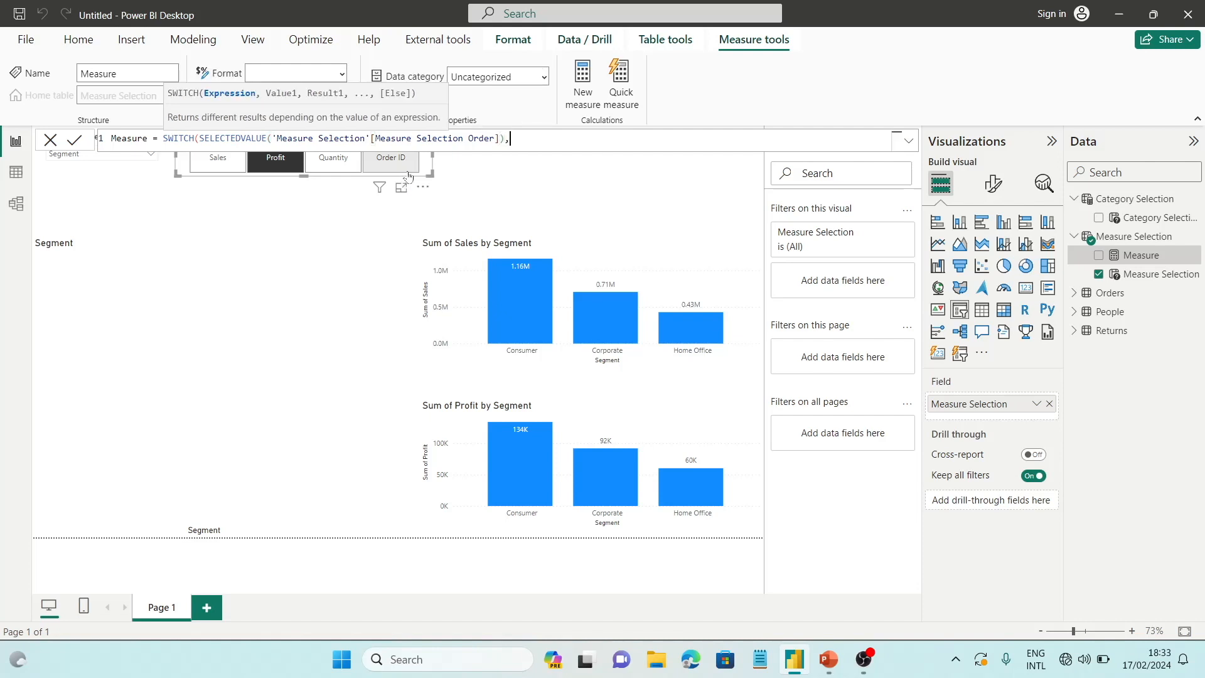
Add a SWITCH case on a new line that returns Sum(Orders[Sales]) for value 0
key(shift+Return)
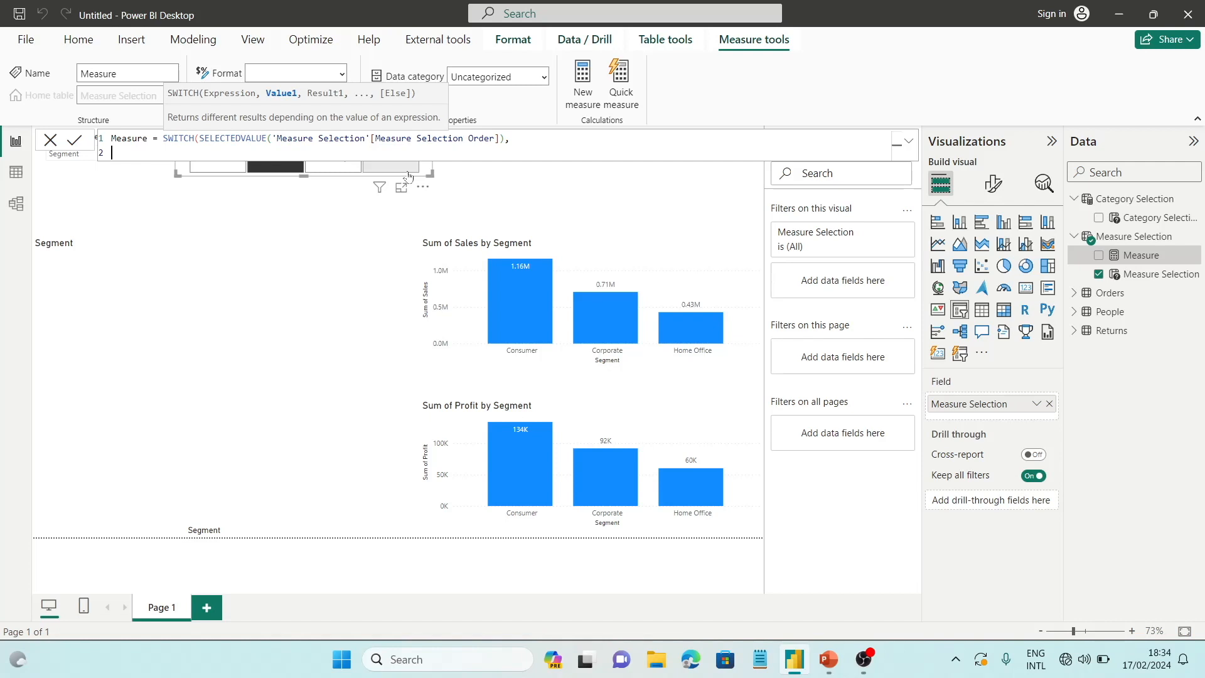
text(0,)
text(Su)
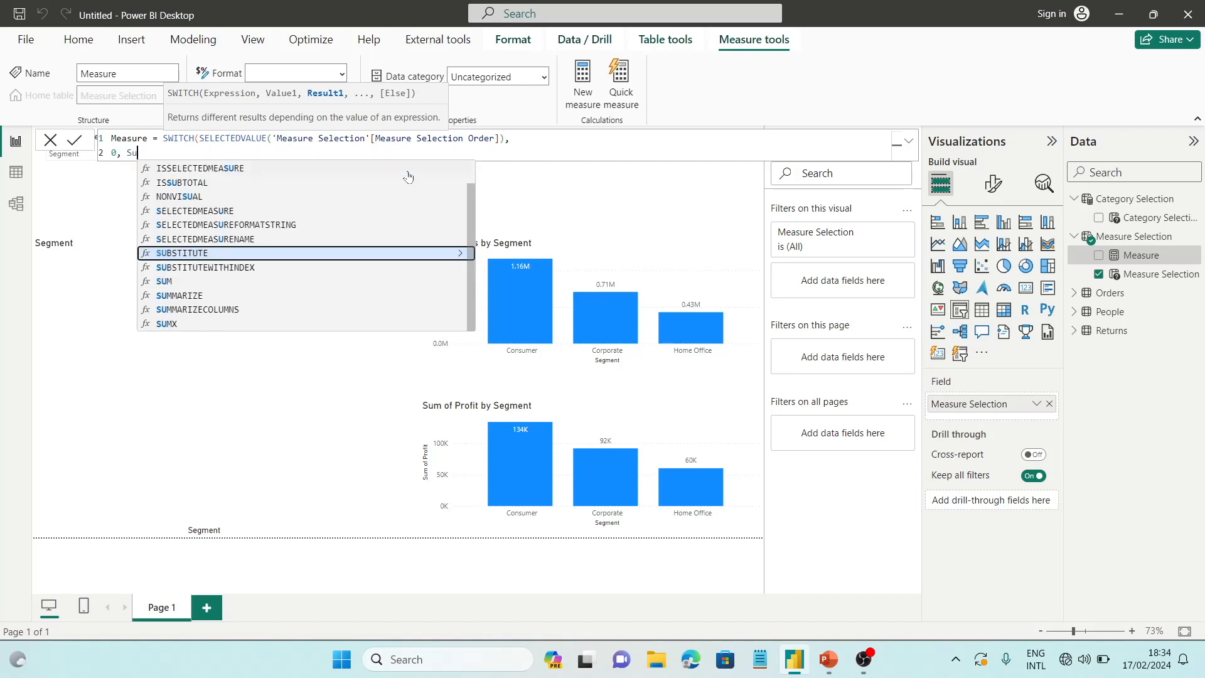
text(m)
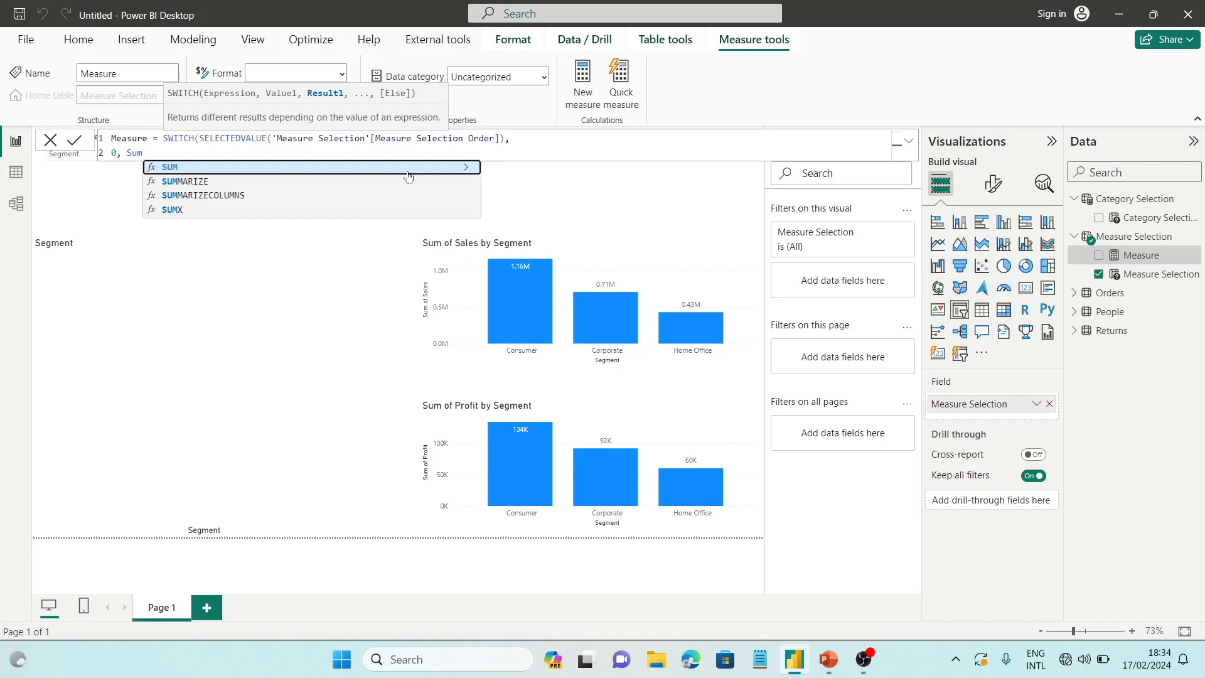
text(()
text(Orders[Sales])
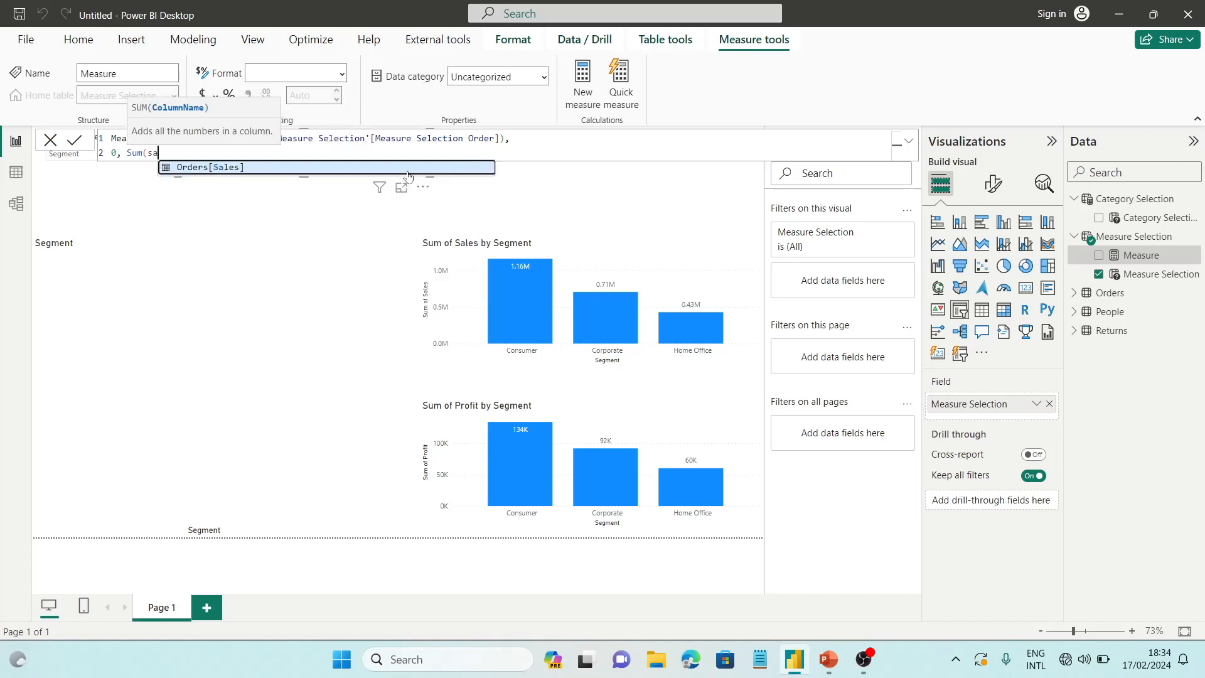
key(Tab)
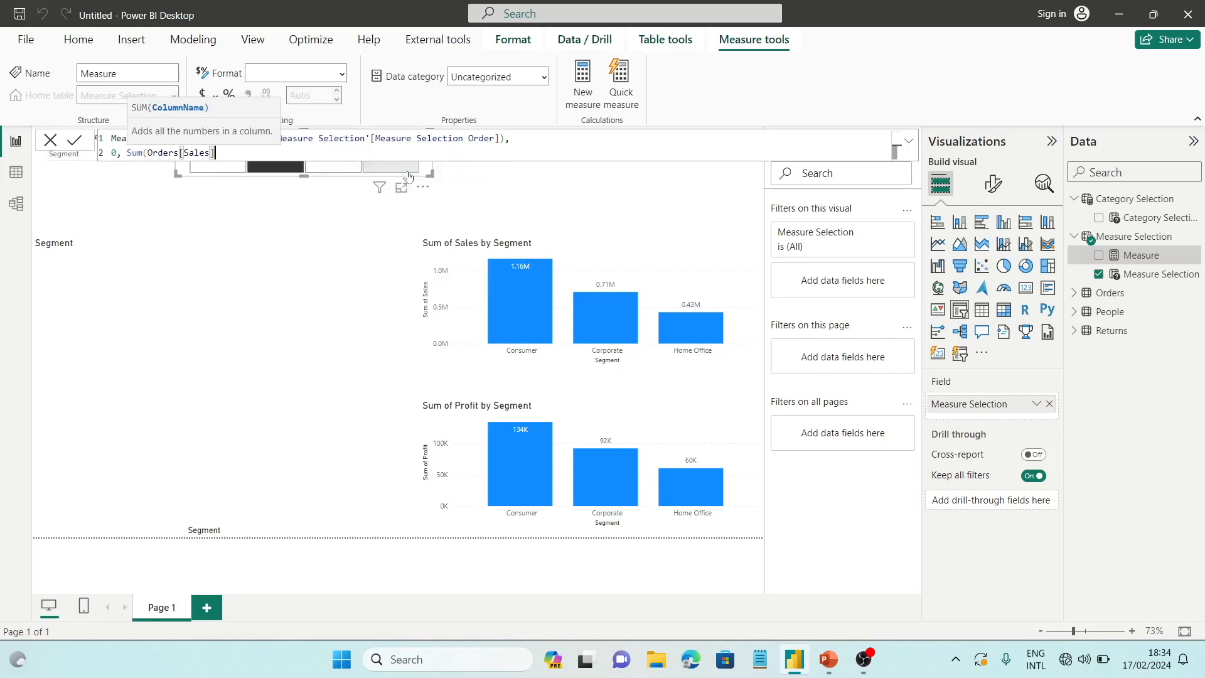
text())
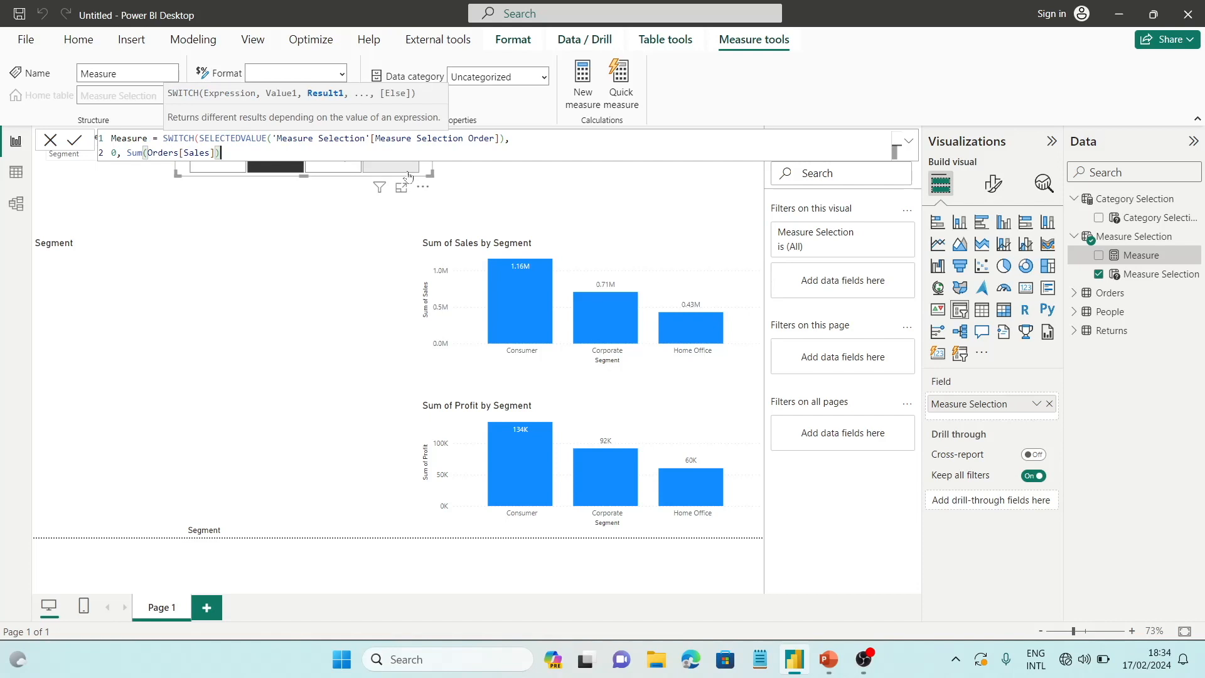
text(,)
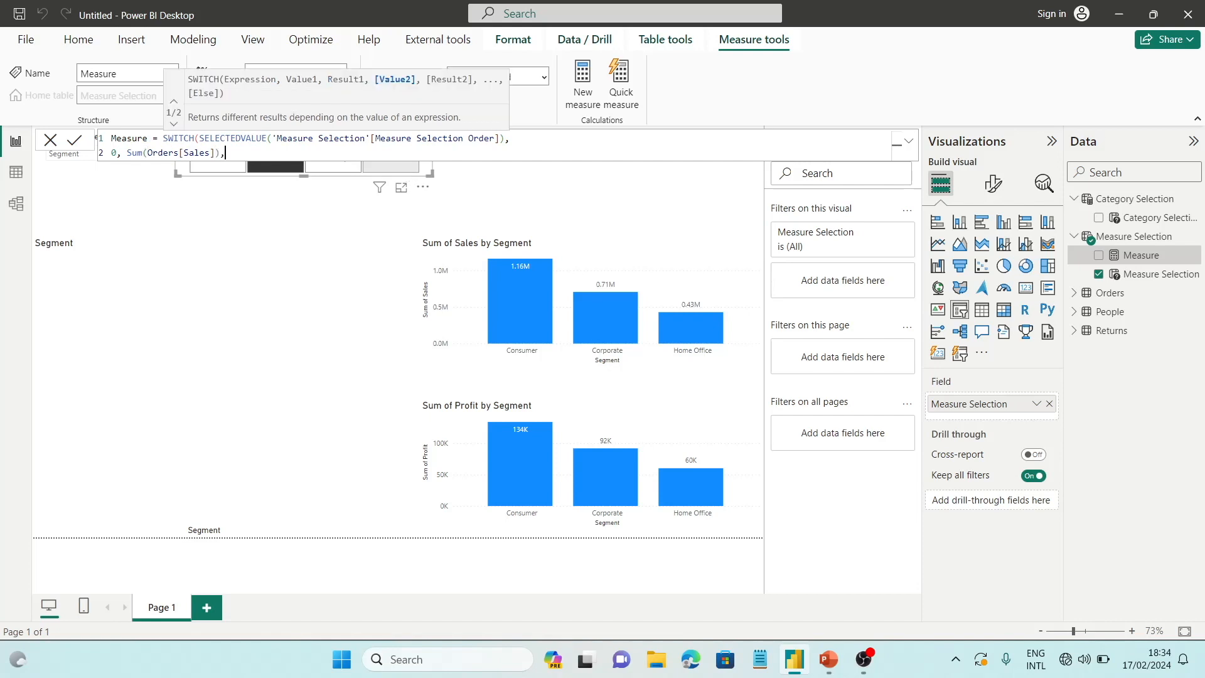
Add a SWITCH case on a new line that returns Sum(Orders[Profit]) for value 1
key(shift+Return)
text(1, )
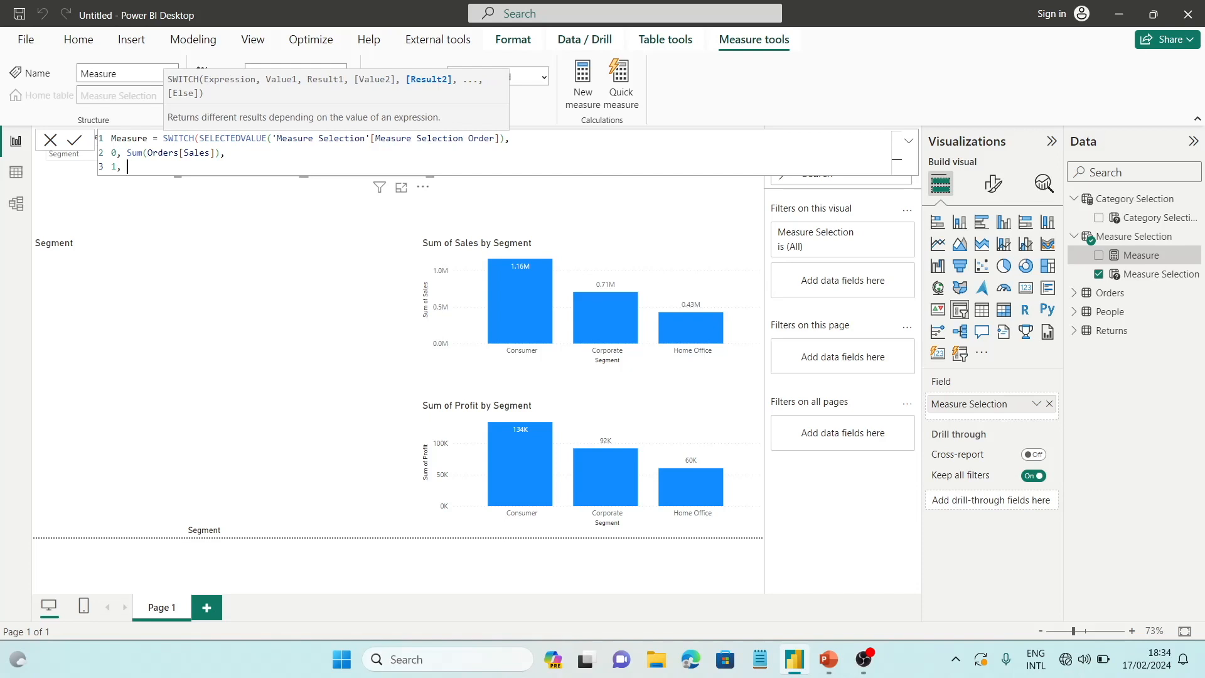
text(Sum()
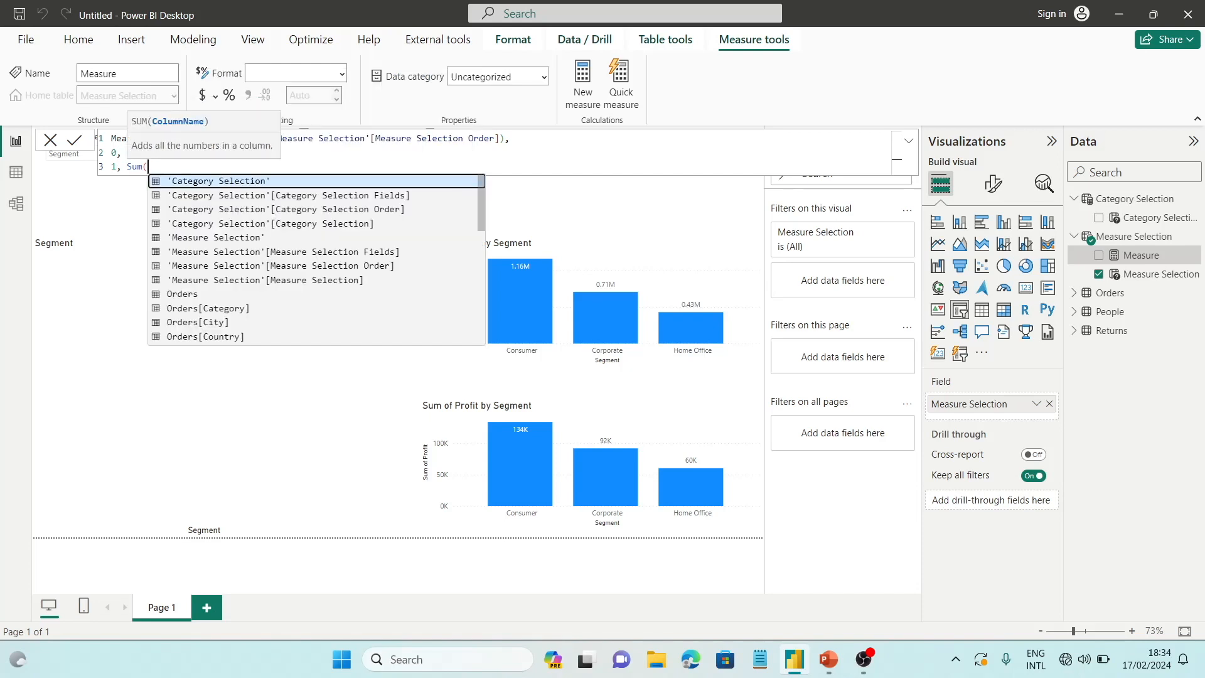
text(pro)
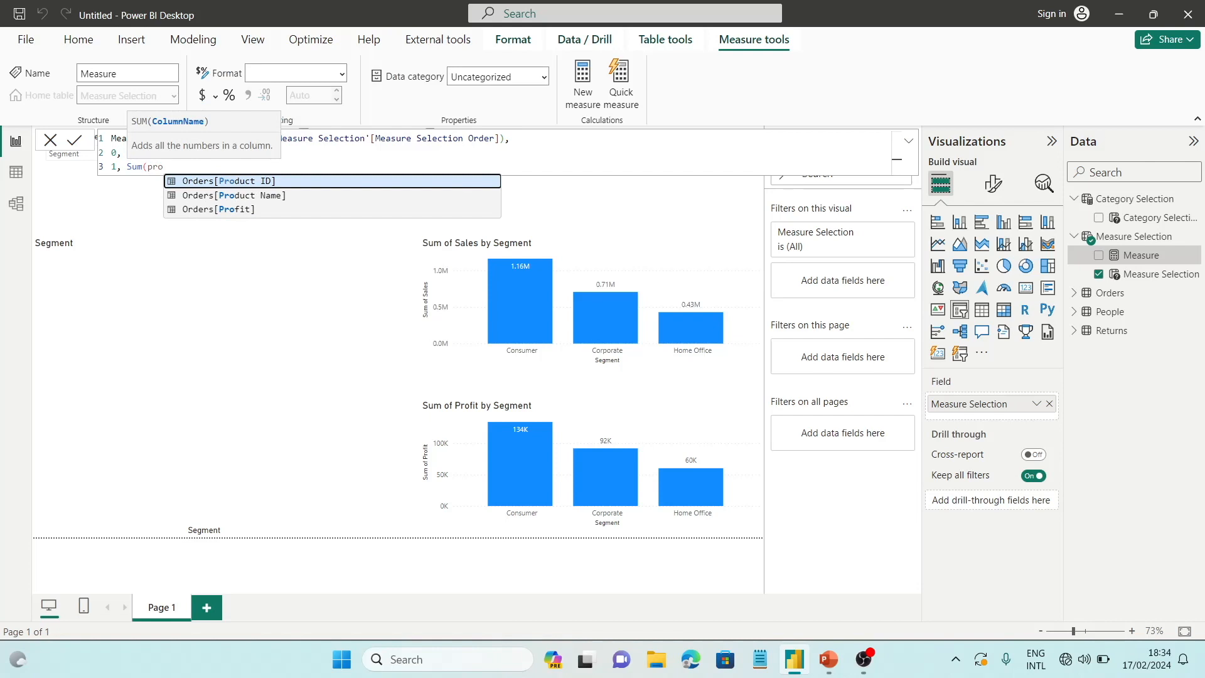
key(Down)
key(Down)
key(Tab)
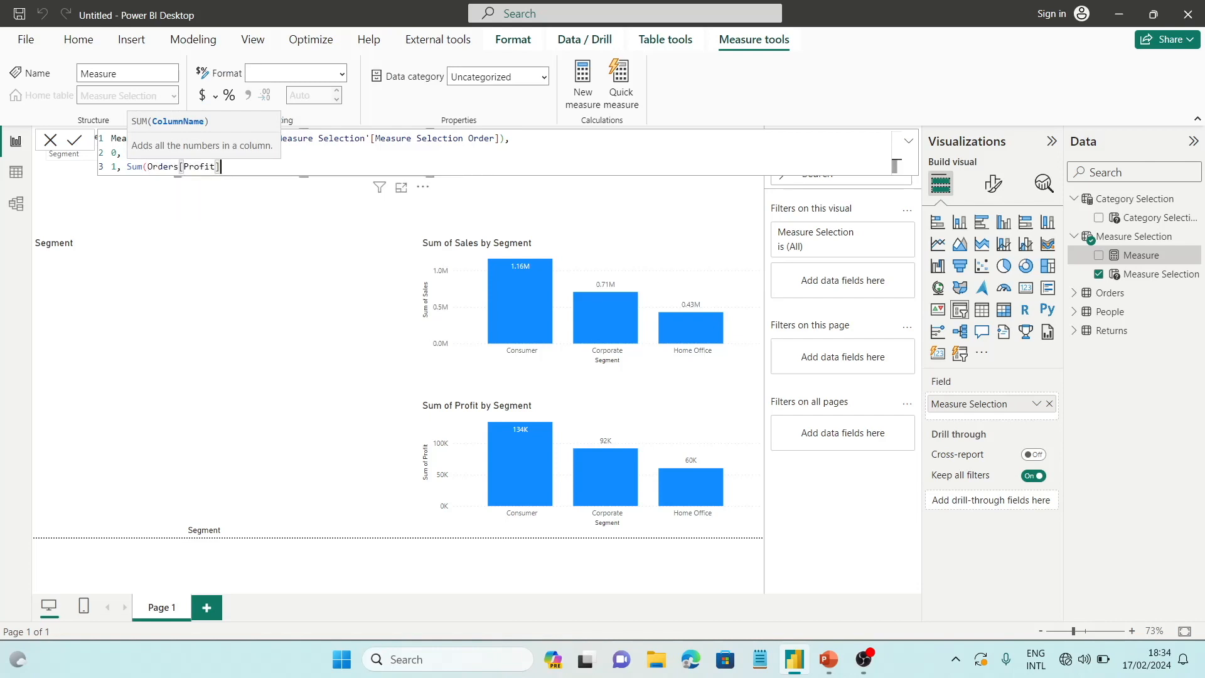
text(),)
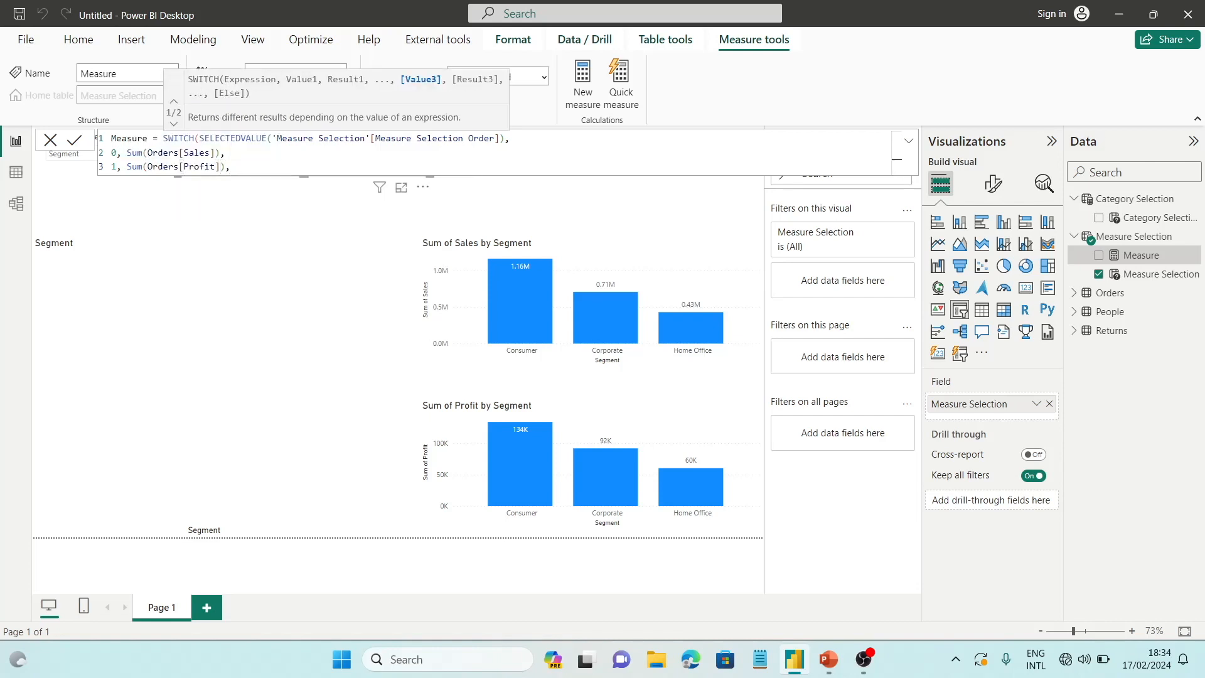
Start another SWITCH case on a new line with the value 2 followed by a comma
key(shift+Return)
text(2.)
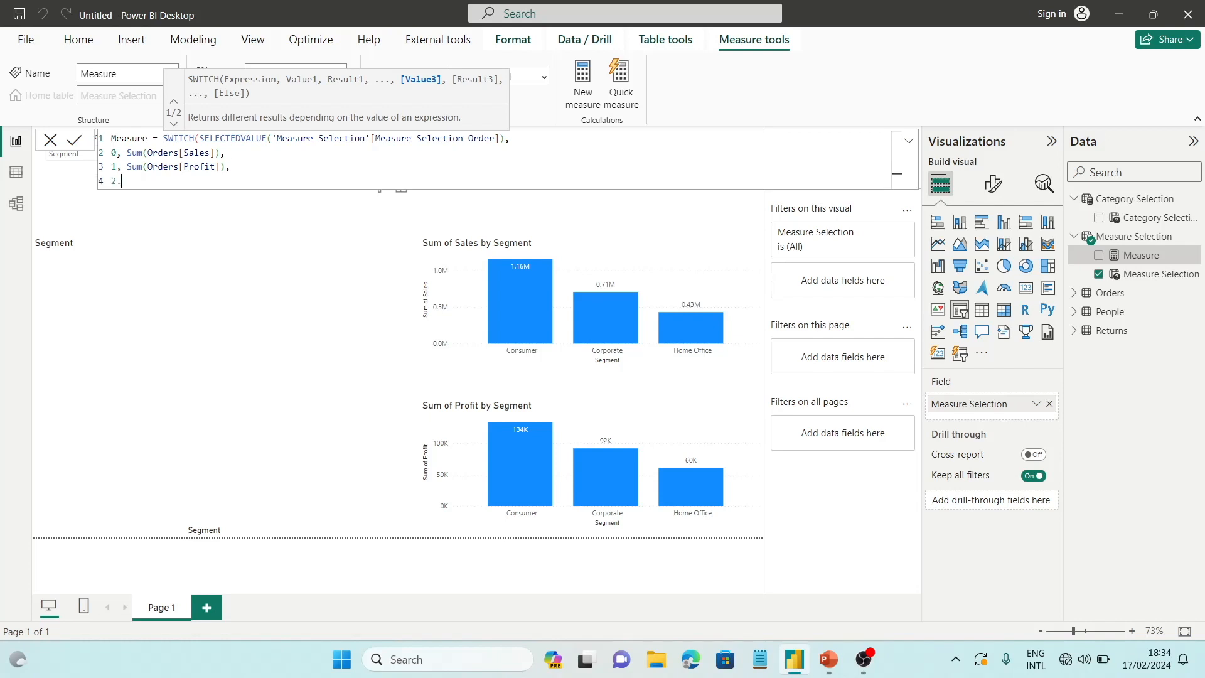
text( Su)
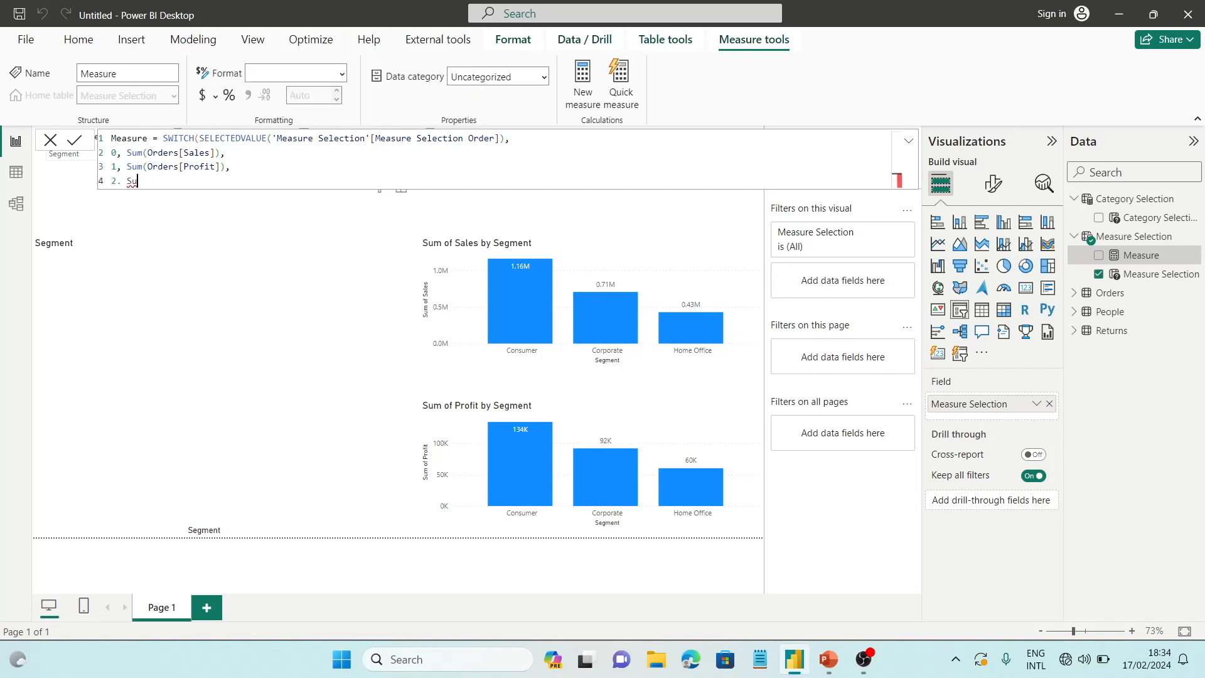
text(m(qua)
key(BackSpace)
key(BackSpace)
key(BackSpace)
key(BackSpace)
key(BackSpace)
key(BackSpace)
key(BackSpace)
key(BackSpace)
key(BackSpace)
text(m)
key(BackSpace)
text(,)
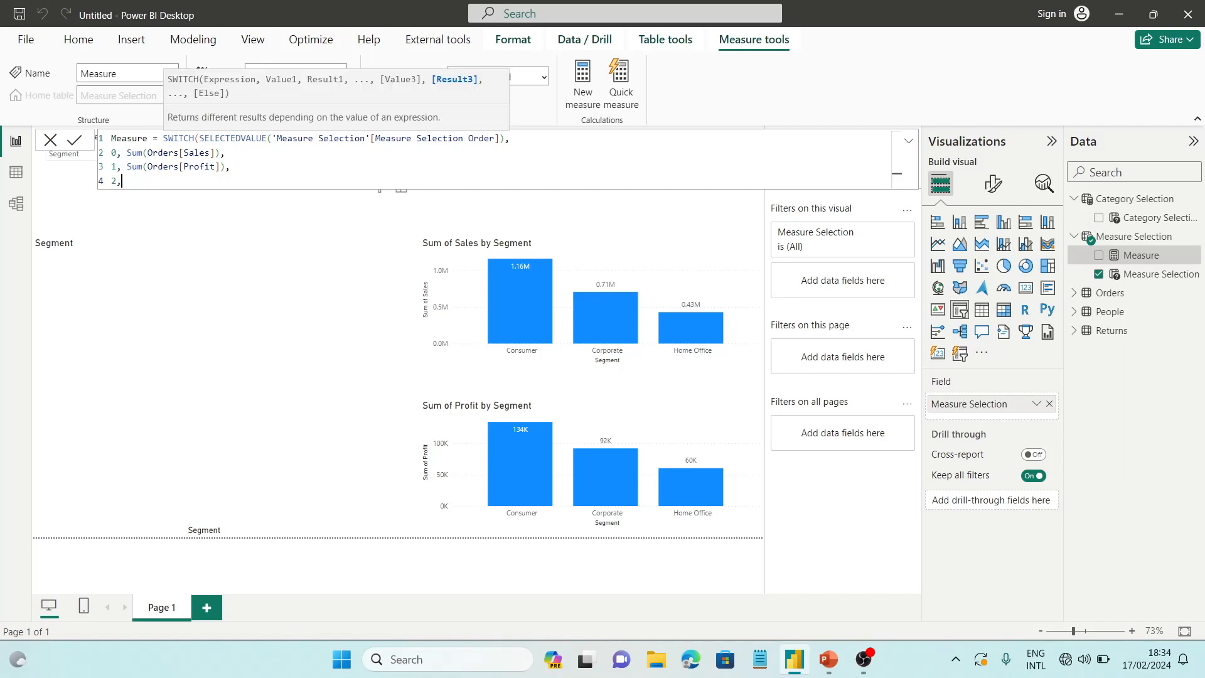
text(S)
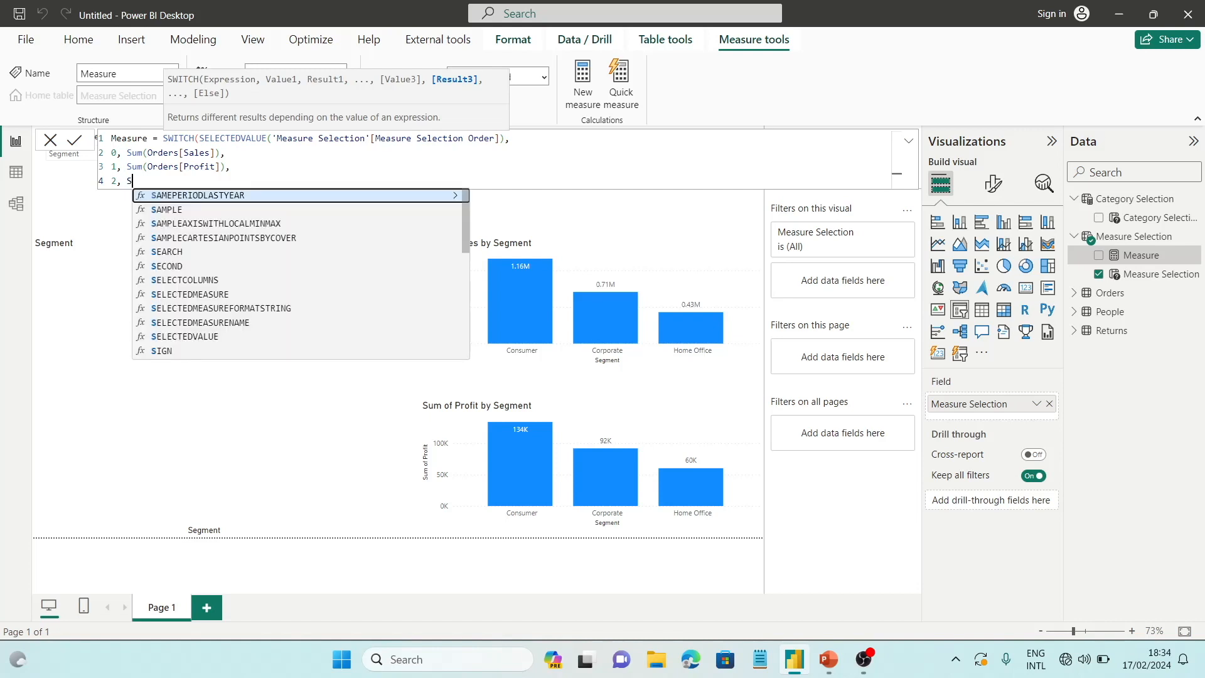
text(um()
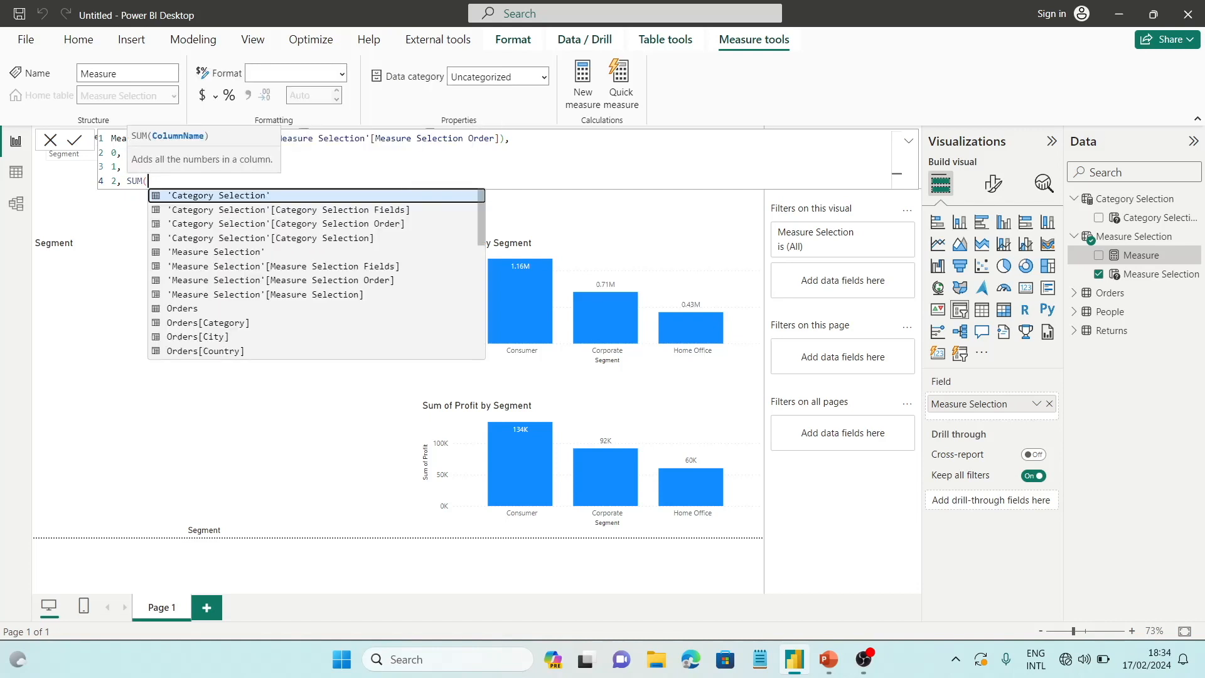
text(quan)
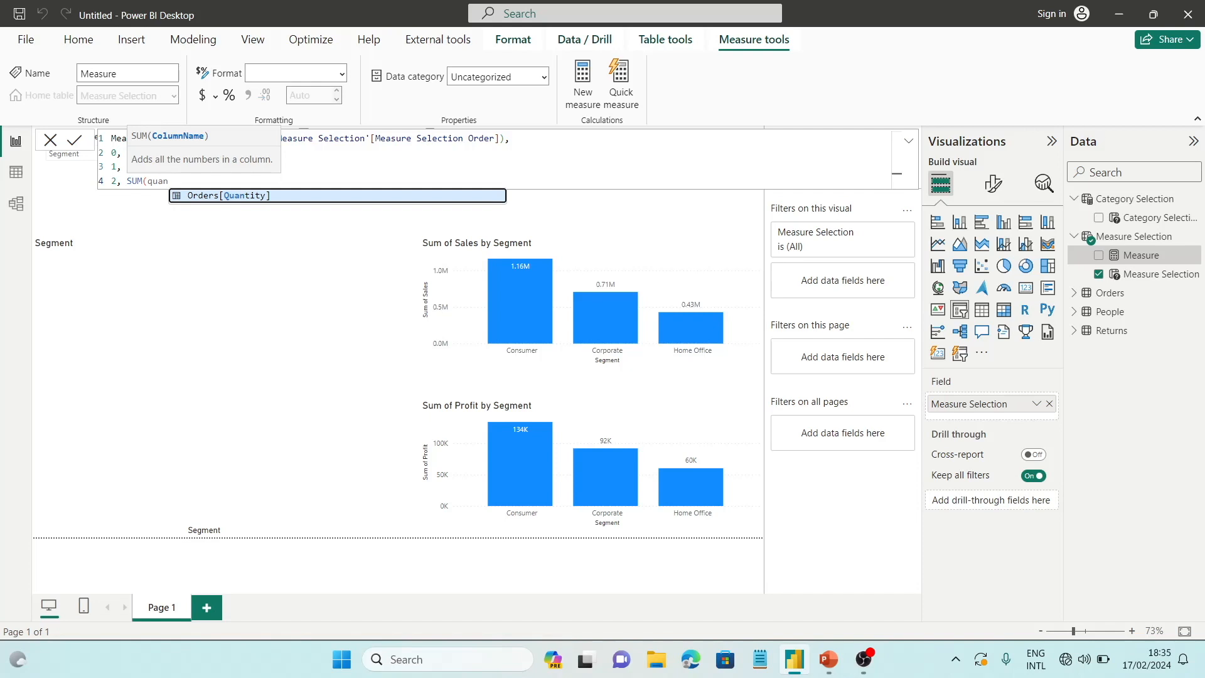
Make the SWITCH case for value 2 return SUM(Orders[Quantity])
key(Tab)
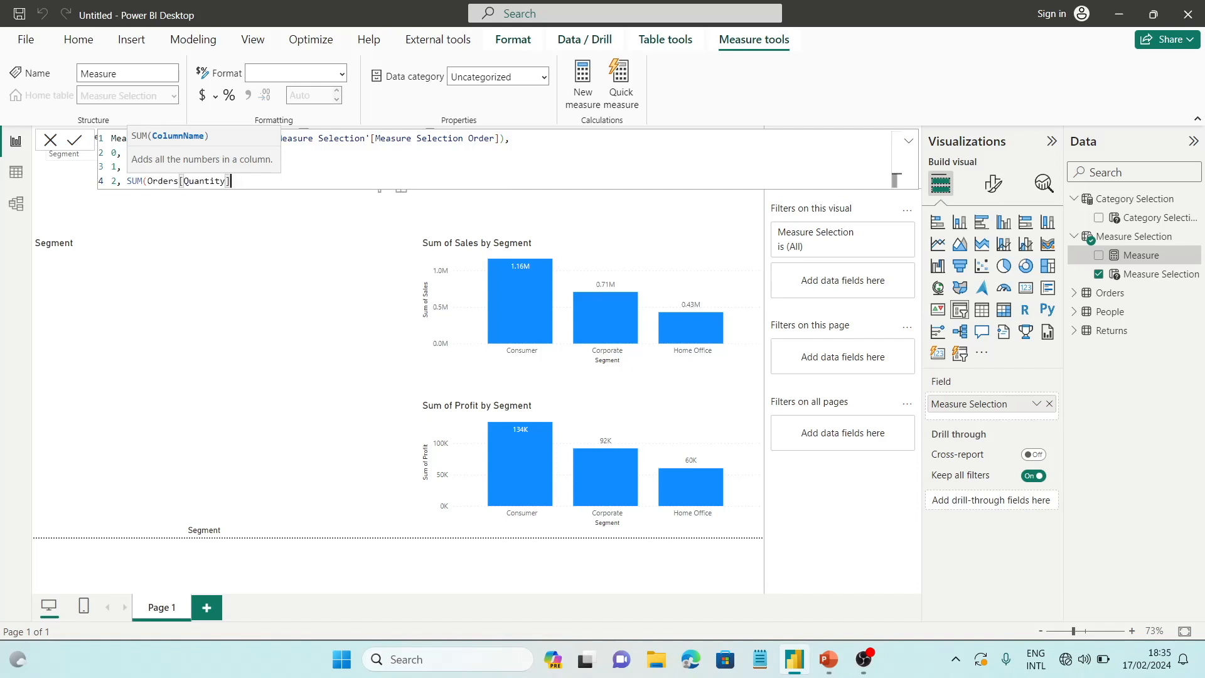
text())
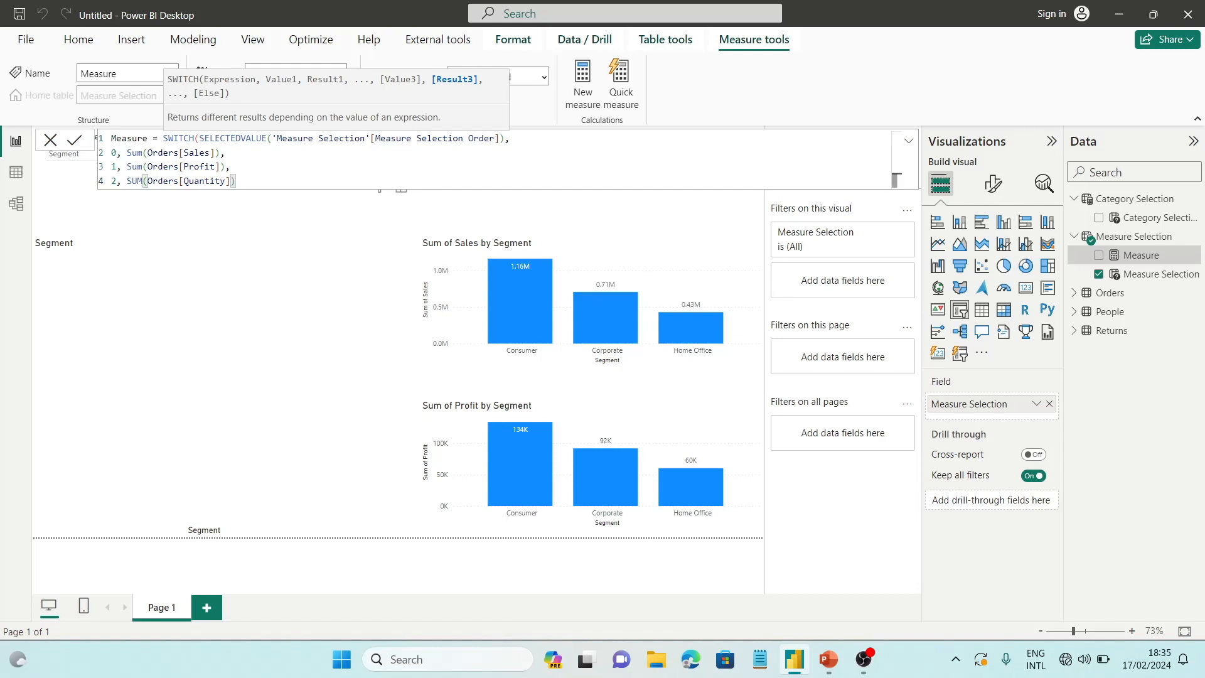
Add a SWITCH case on a new line that returns COUNT(Orders[Order ID]) for value 3
key(shift+Return)
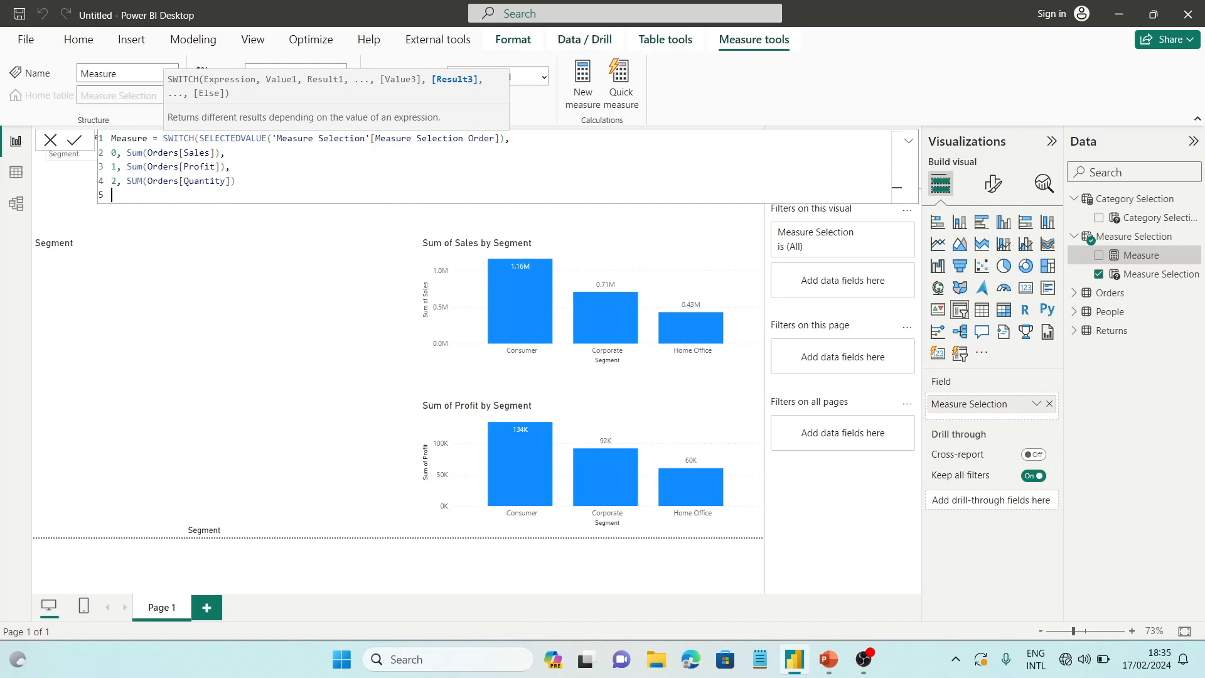
text(3,)
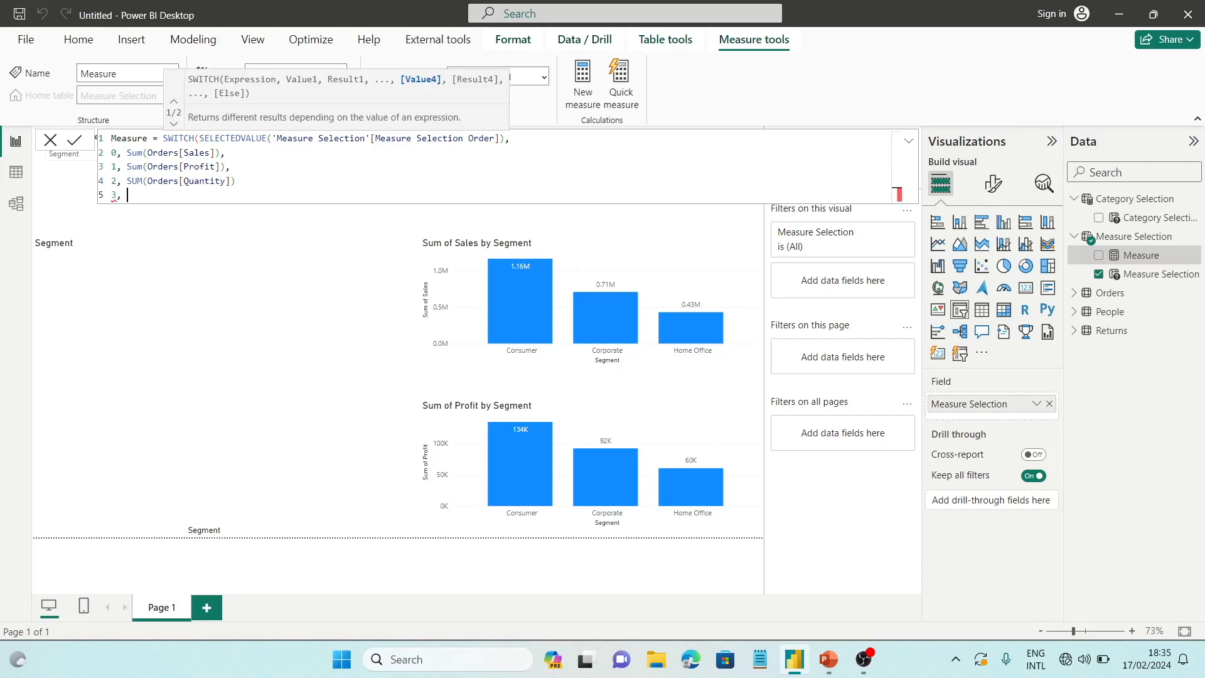
text( count)
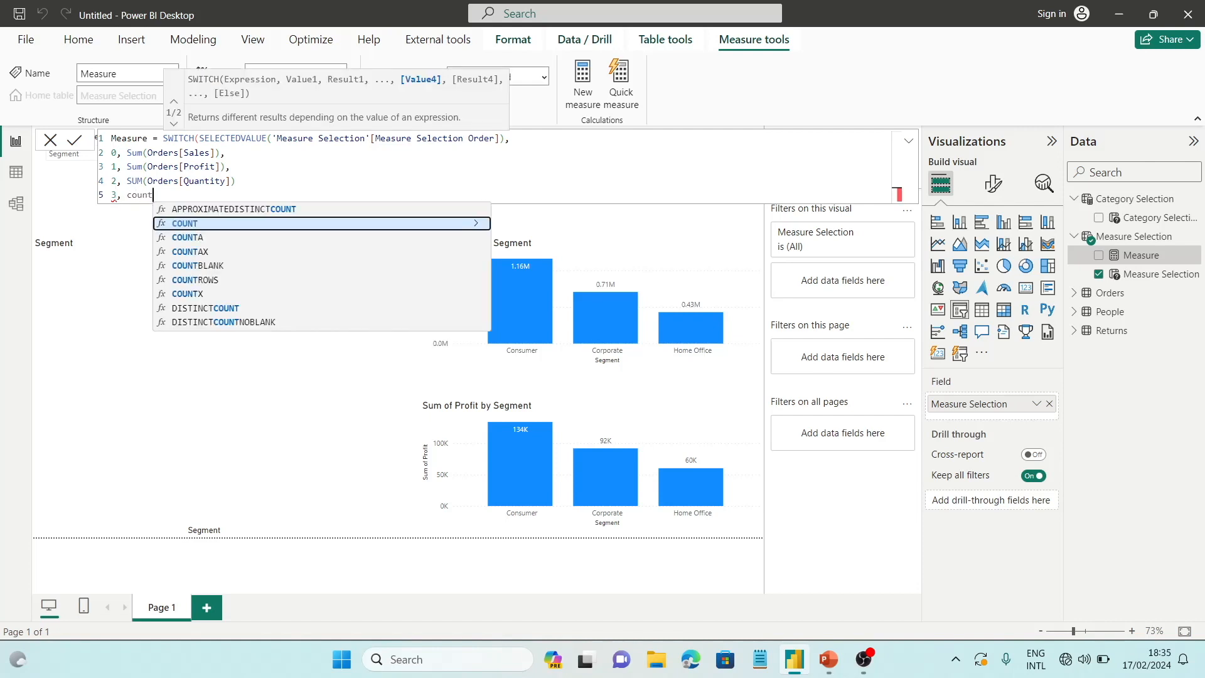
key(Tab)
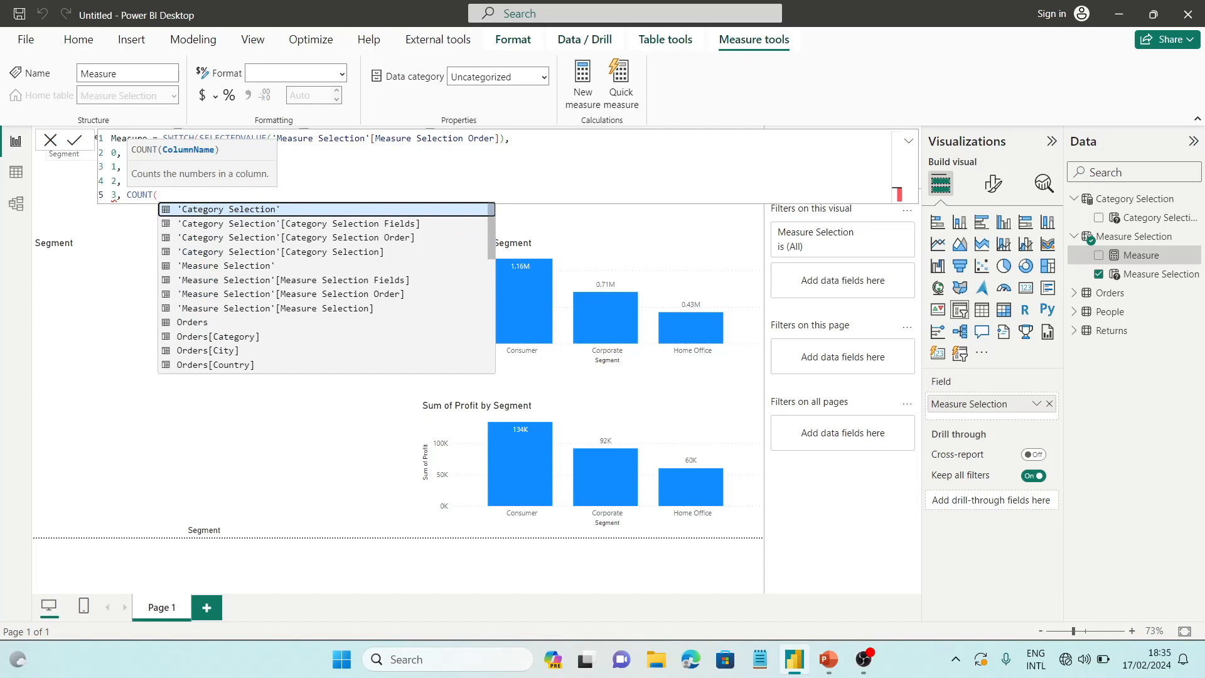
text(or)
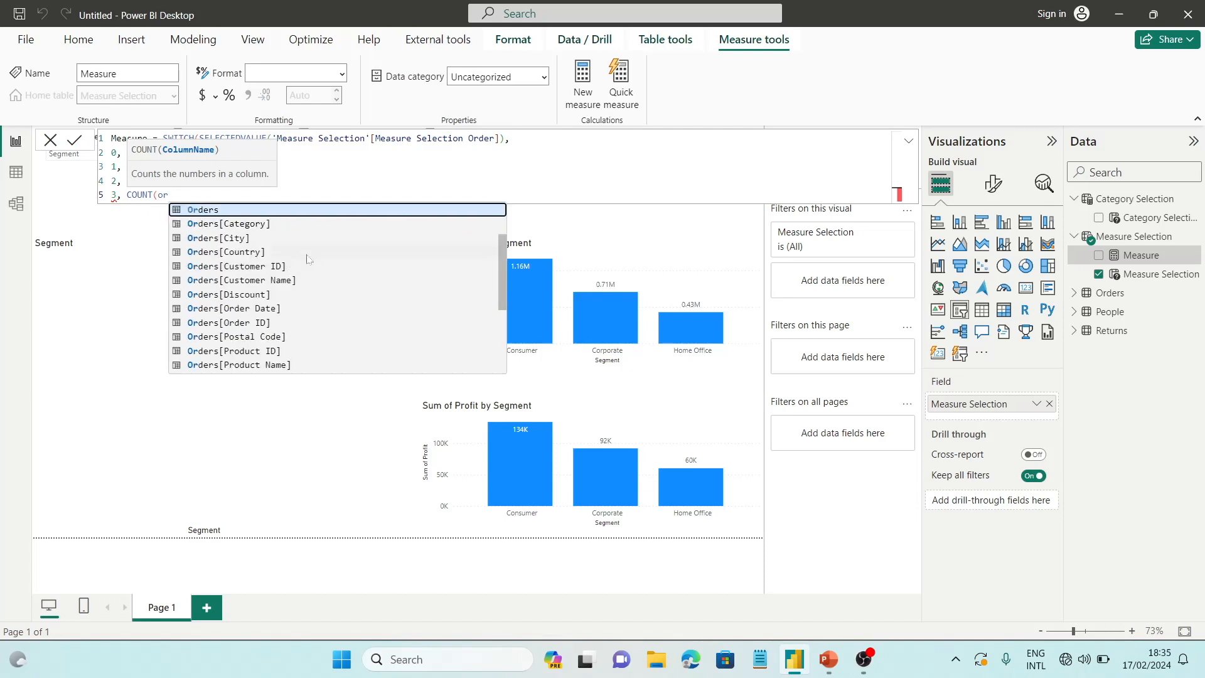
text(o)
key(BackSpace)
text(der)
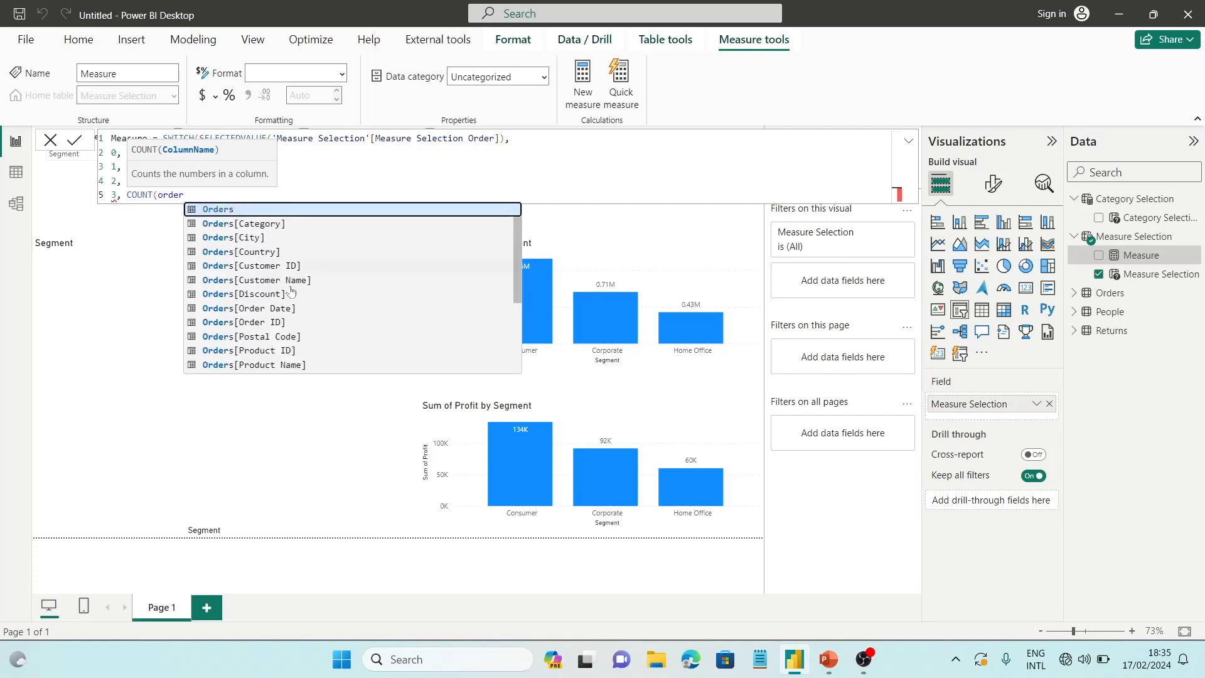
click(269, 323)
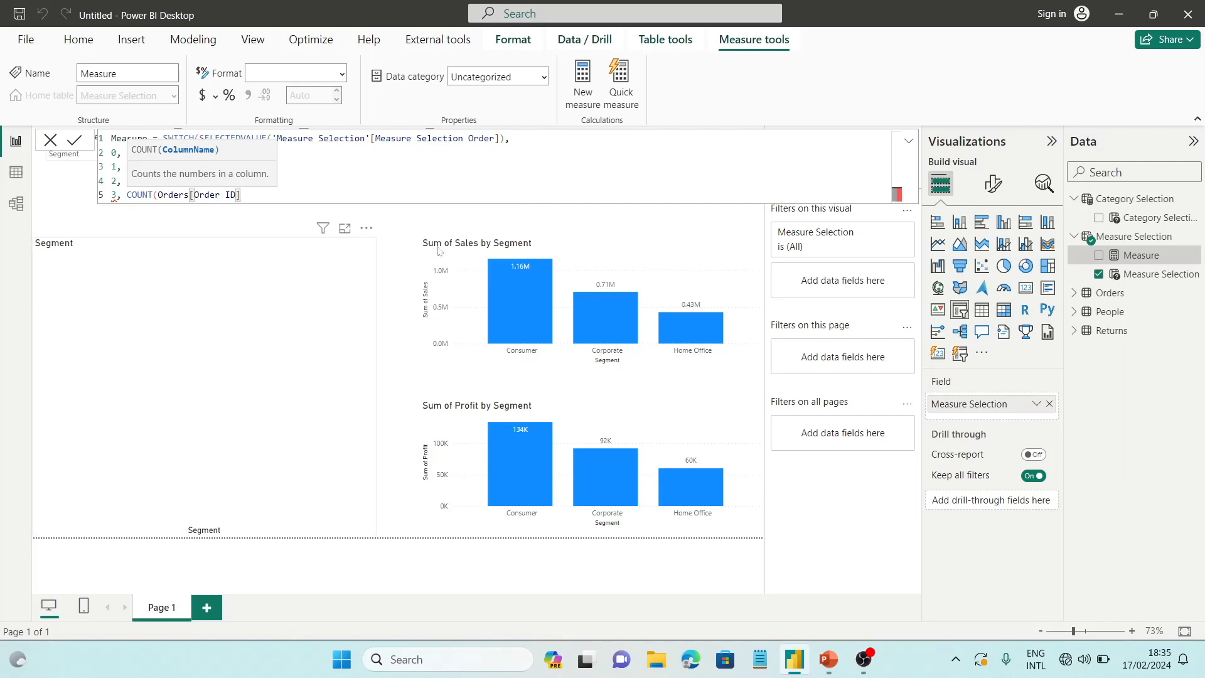
text())
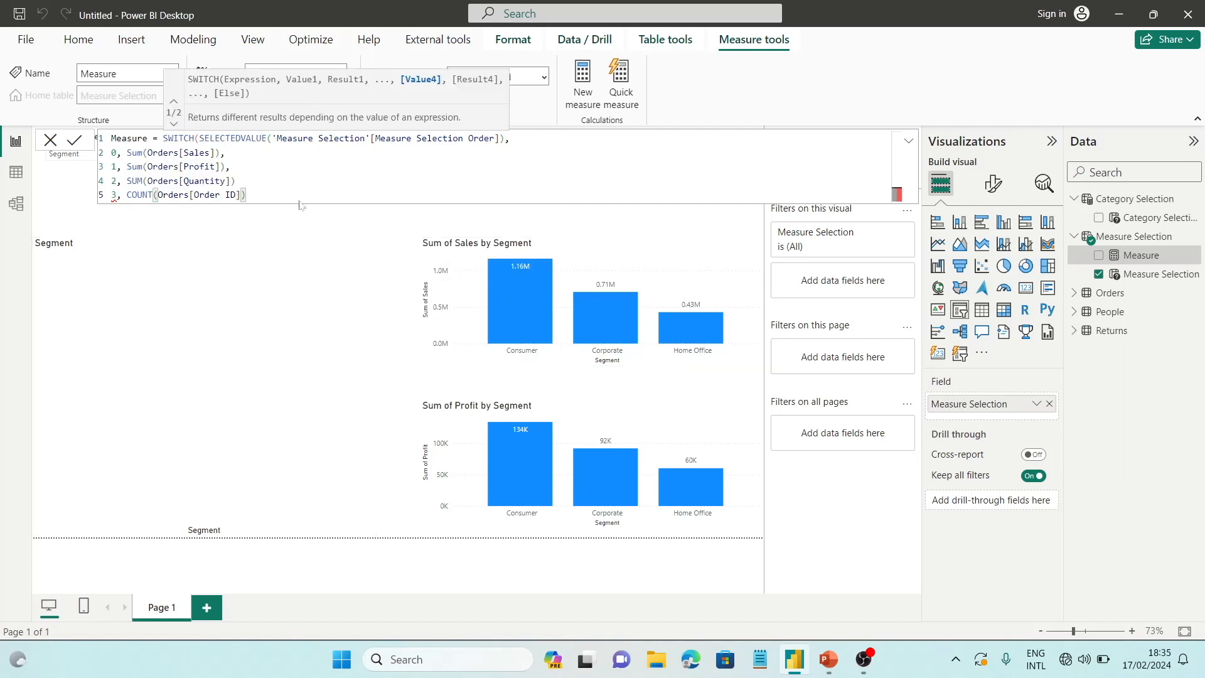
Add the missing comma after the Quantity case, close the SWITCH parenthesis after the Order ID case, and commit the measure
click(240, 182)
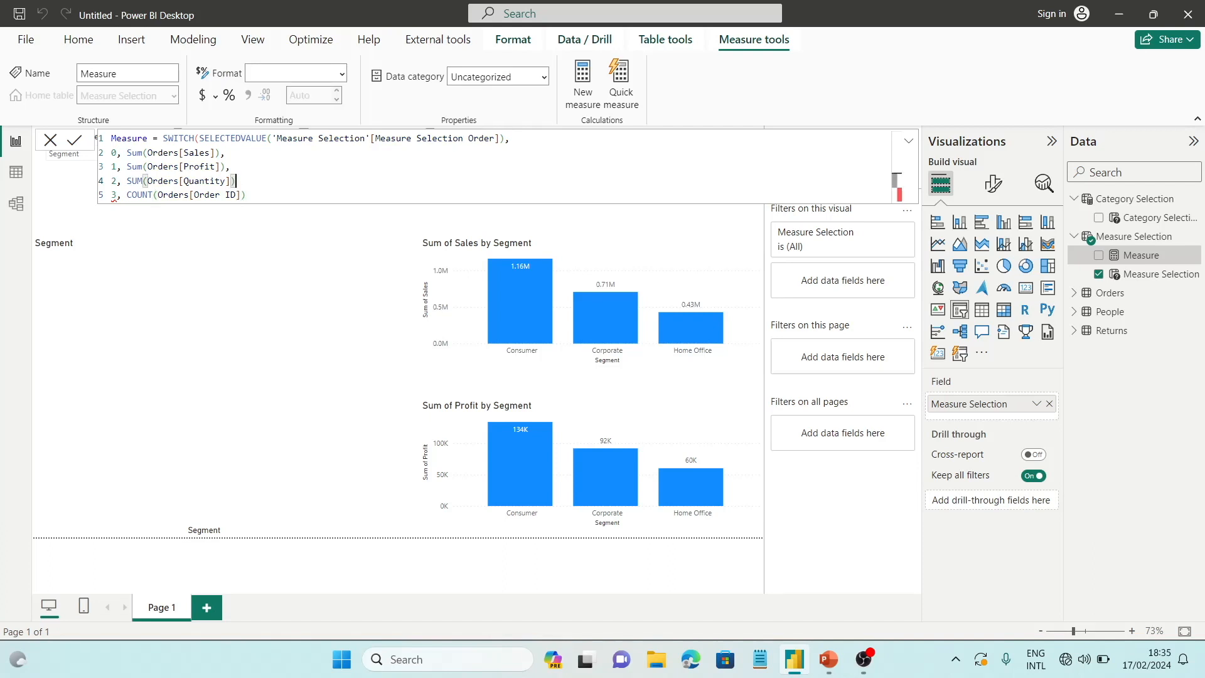
text(,)
click(246, 195)
text())
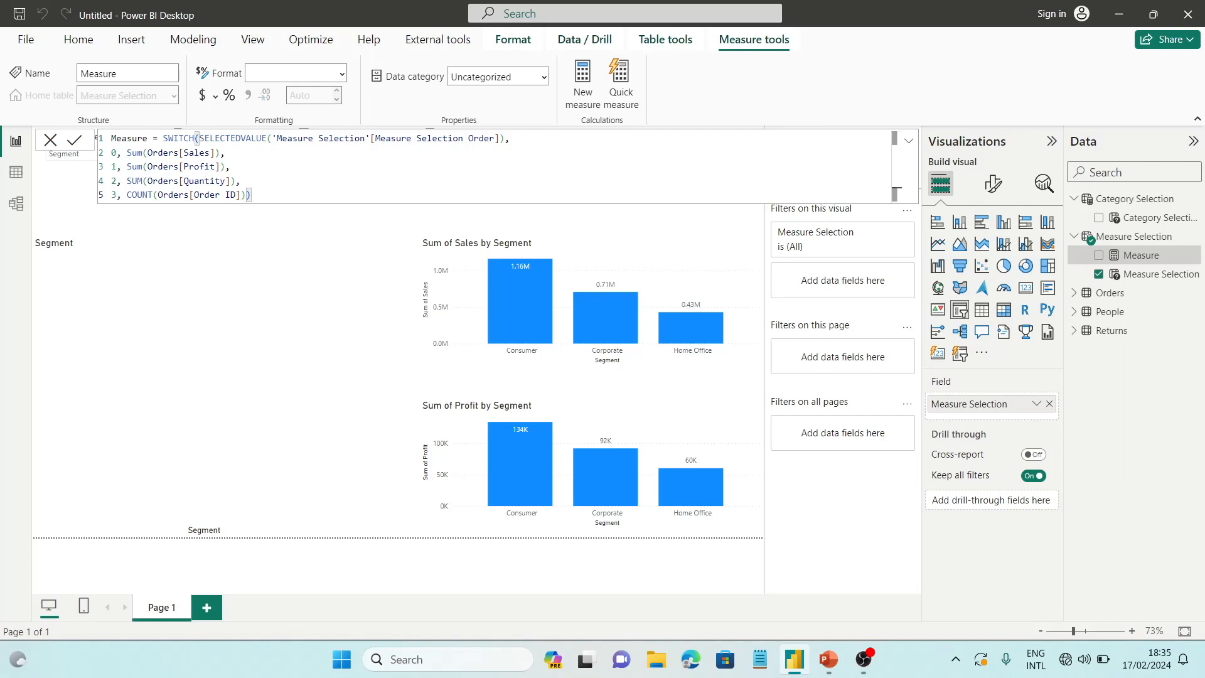
key(Return)
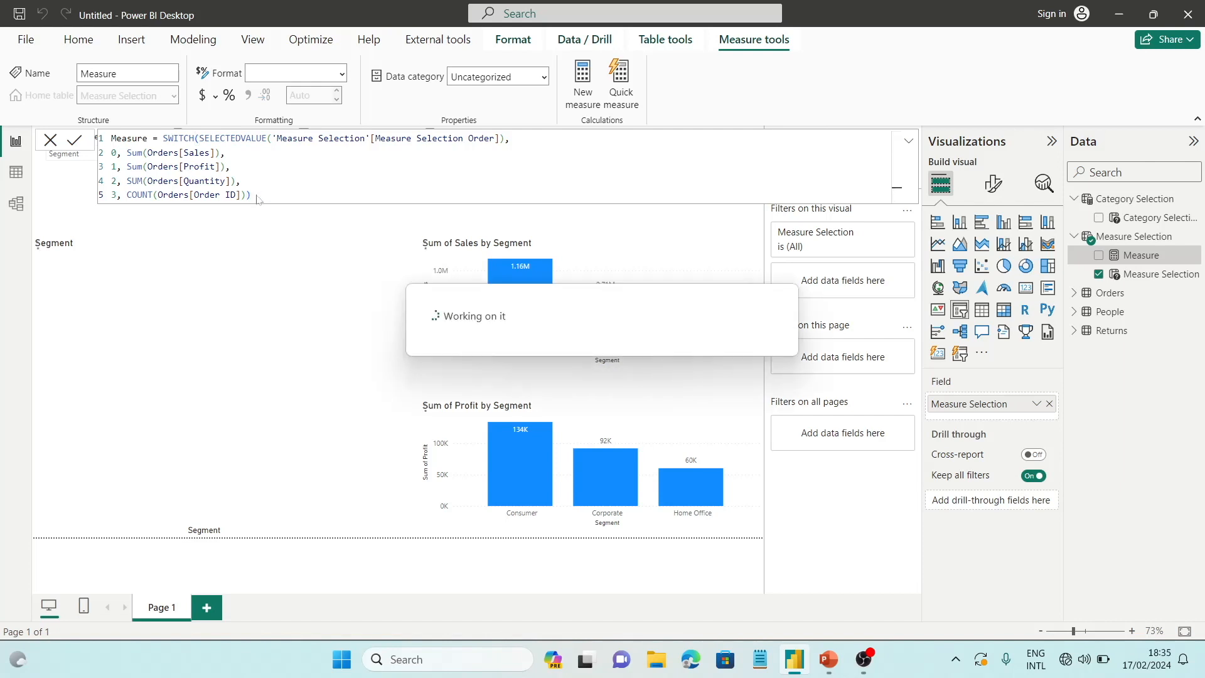
Replace Measure Selection with the new Measure on the Y-axis of the large empty column chart
click(295, 371)
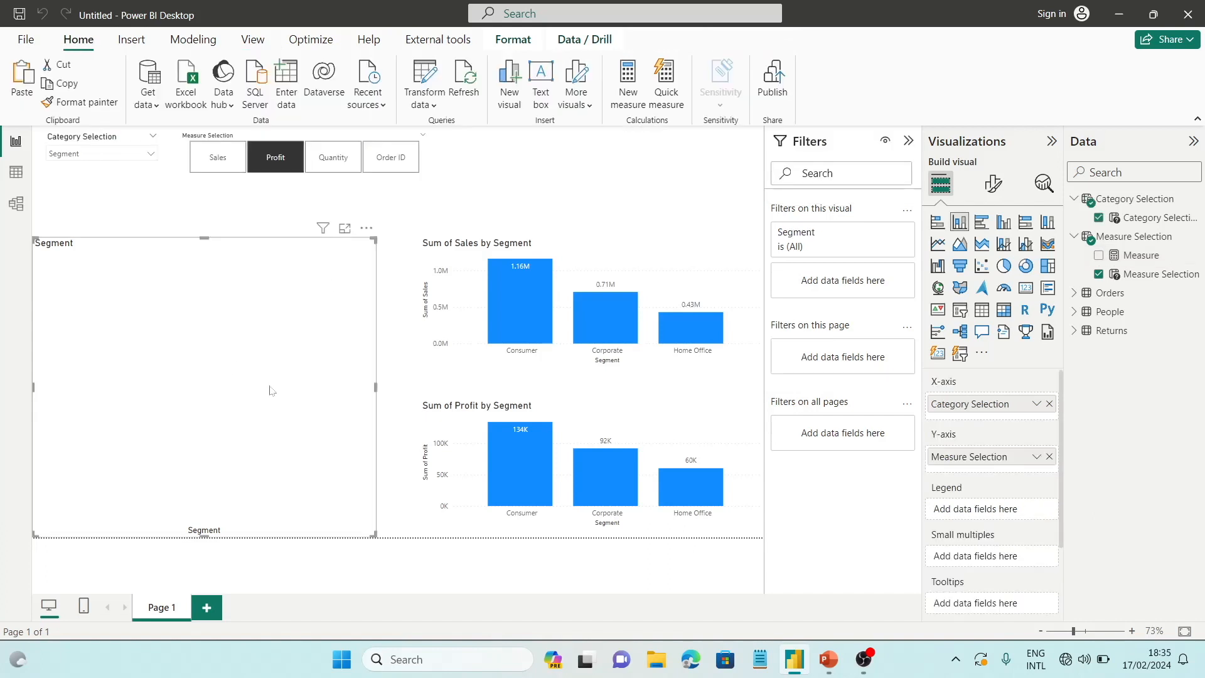
click(1049, 456)
drag(1140, 254, 1007, 454)
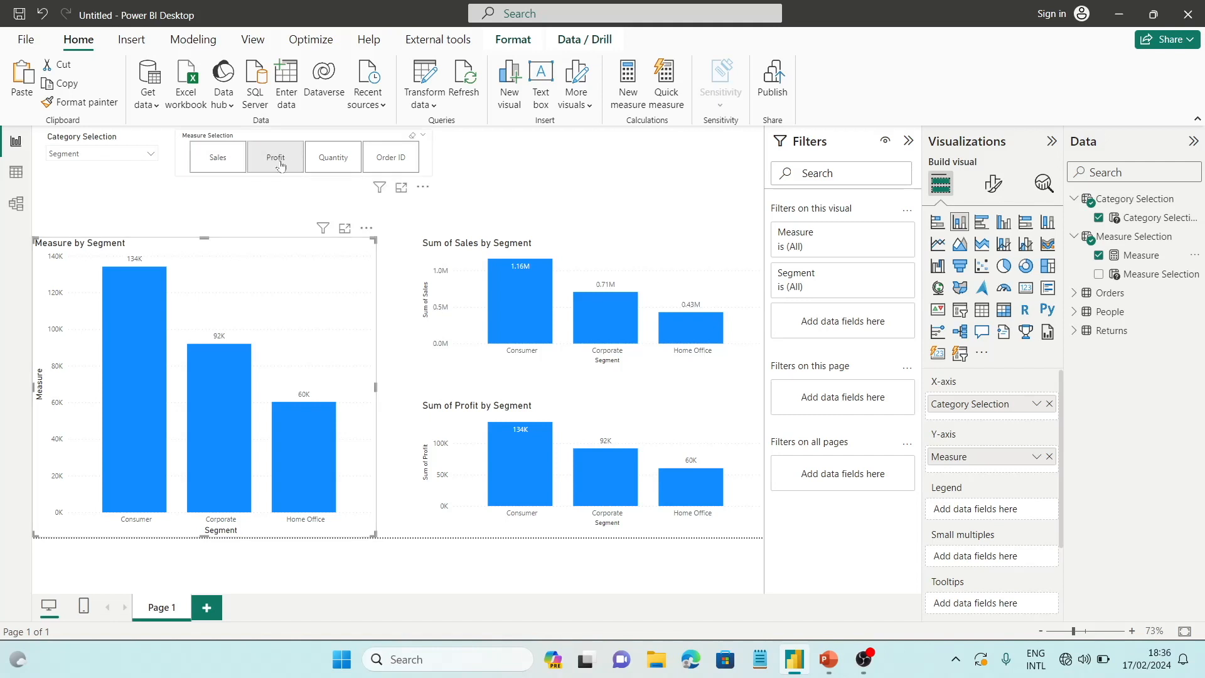
Set the Measure Selection slicer to Sales and the Category Selection slicer to Ship Mode
click(223, 168)
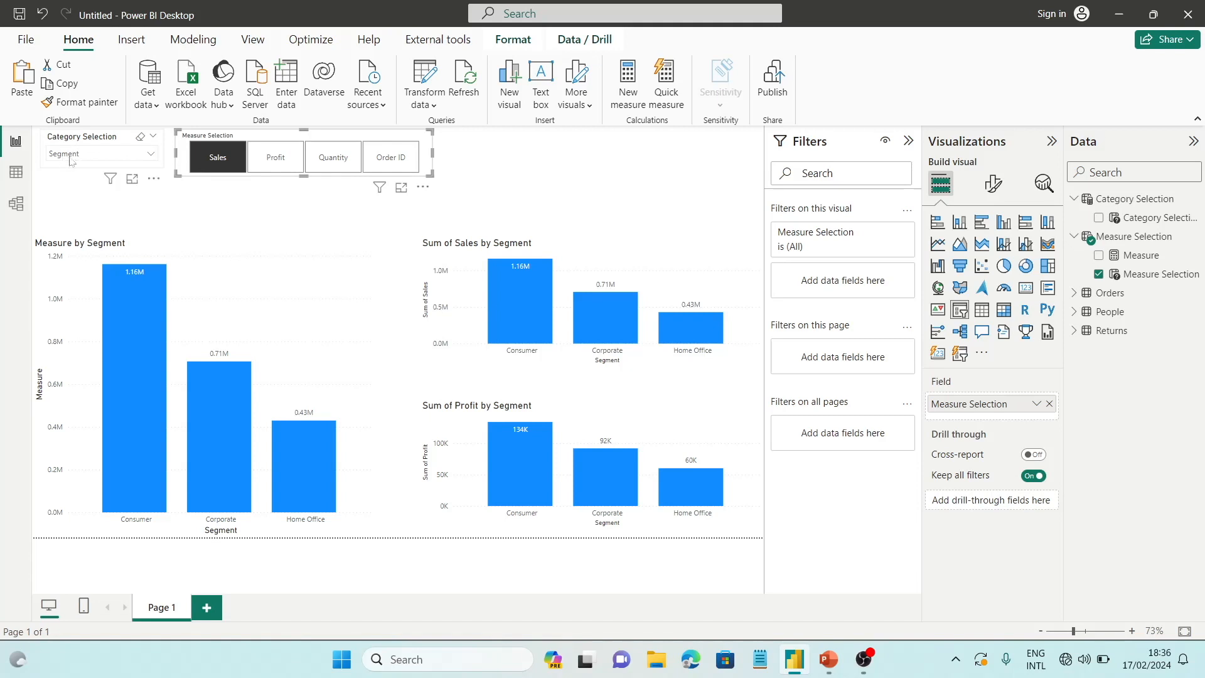
click(64, 157)
click(82, 238)
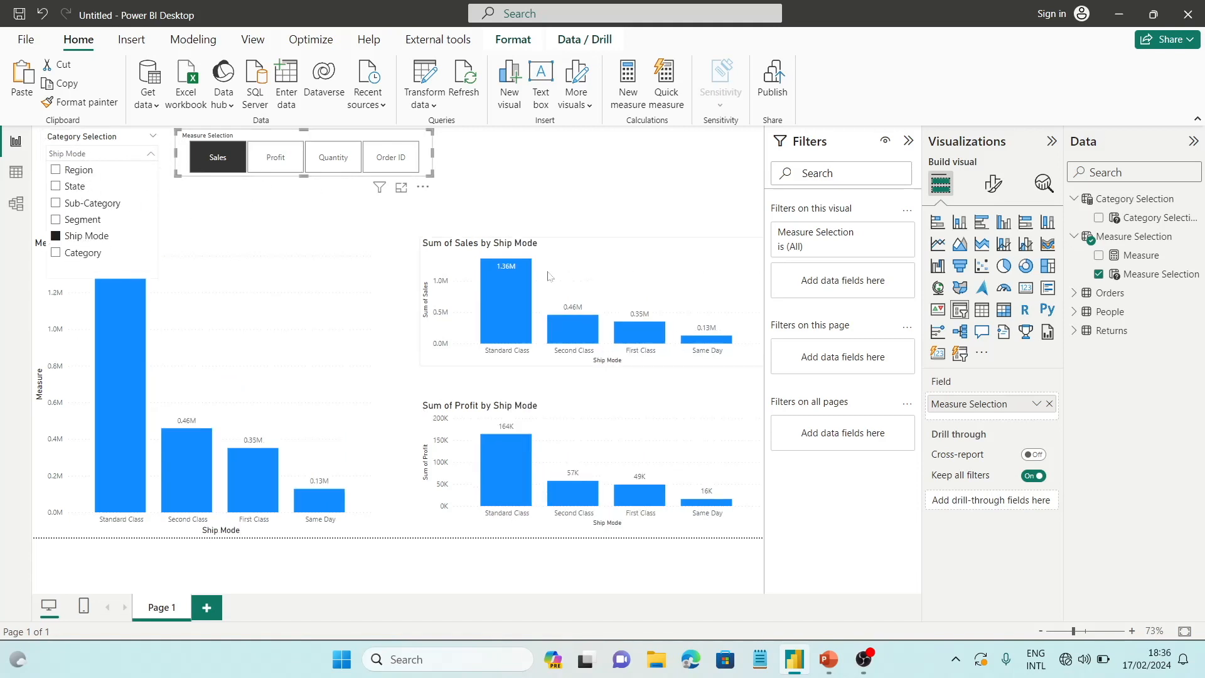
Delete the Sum of Sales and Sum of Profit column charts from the page
click(640, 307)
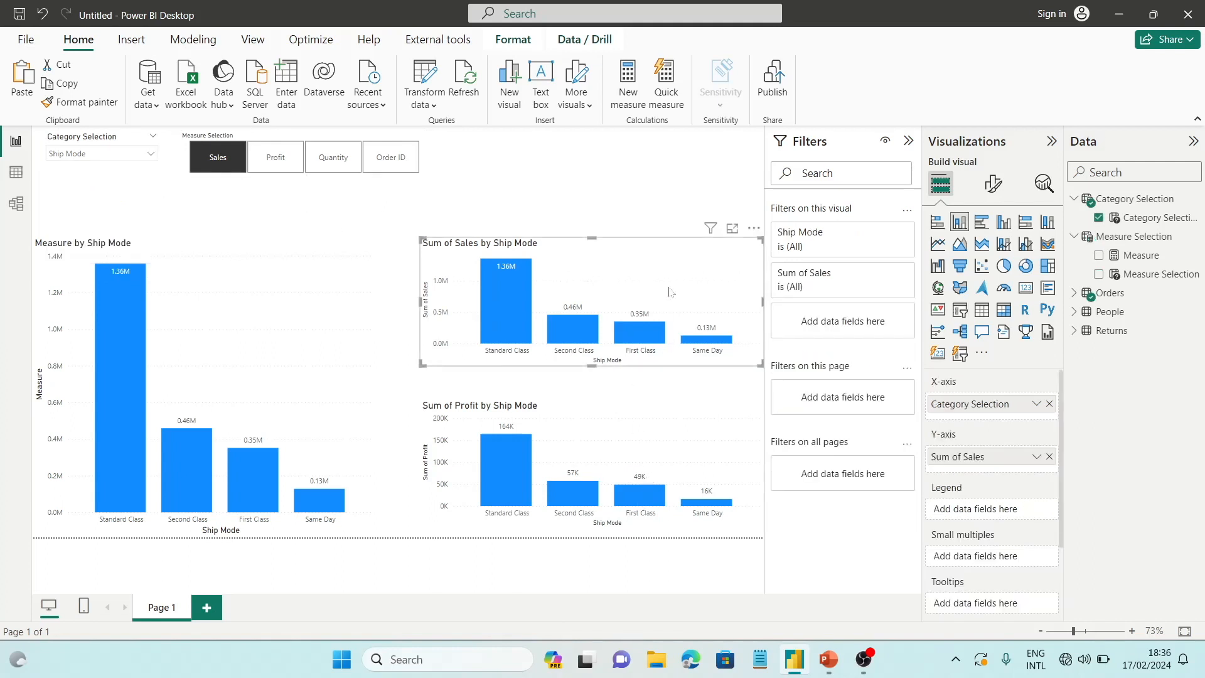
key(Delete)
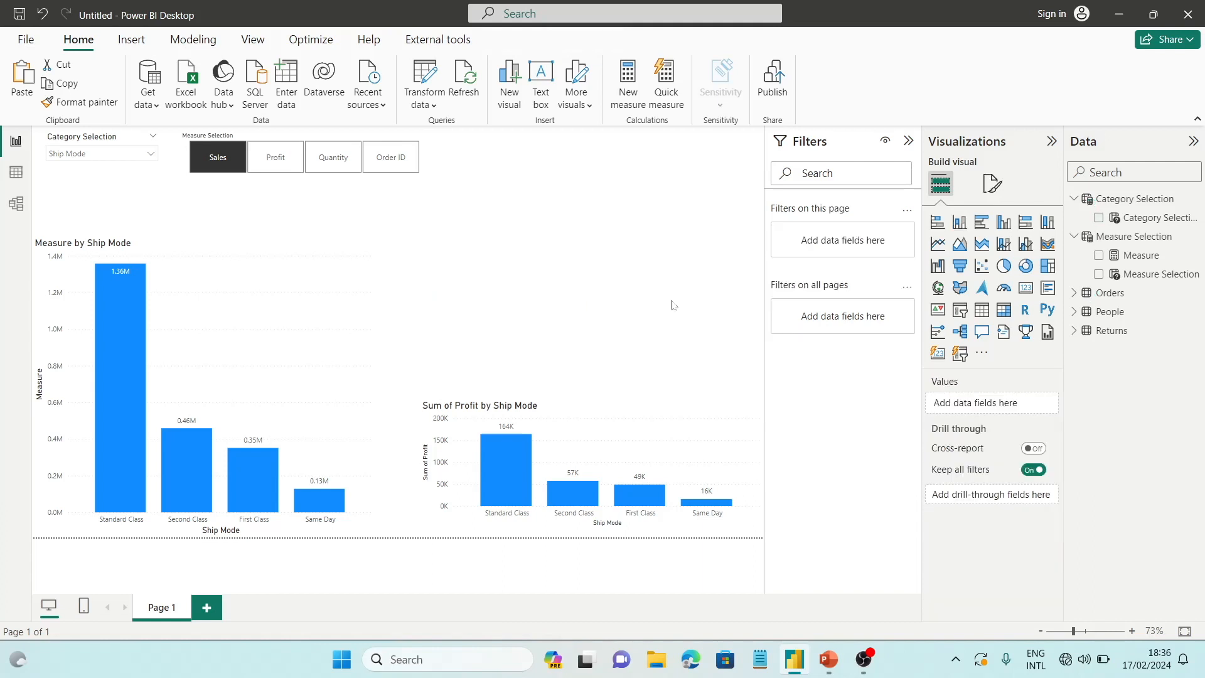
click(640, 440)
key(Delete)
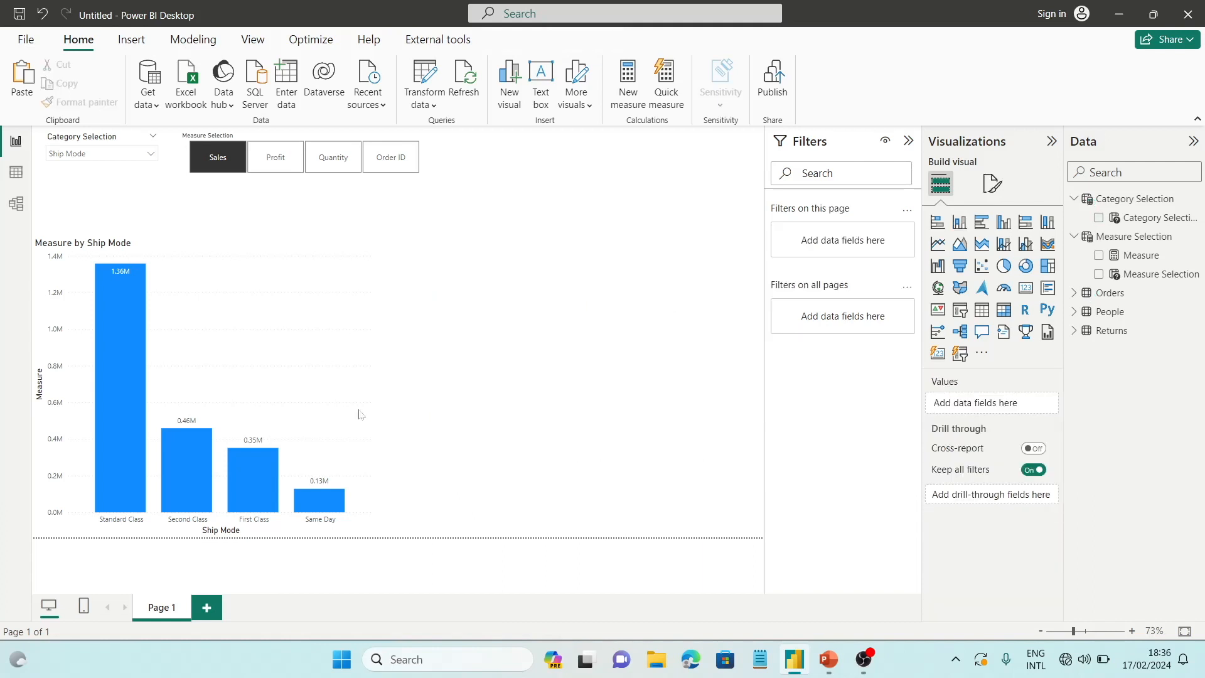
Examine the options in the Category Selection slicer, leaving its selection as it is
click(286, 327)
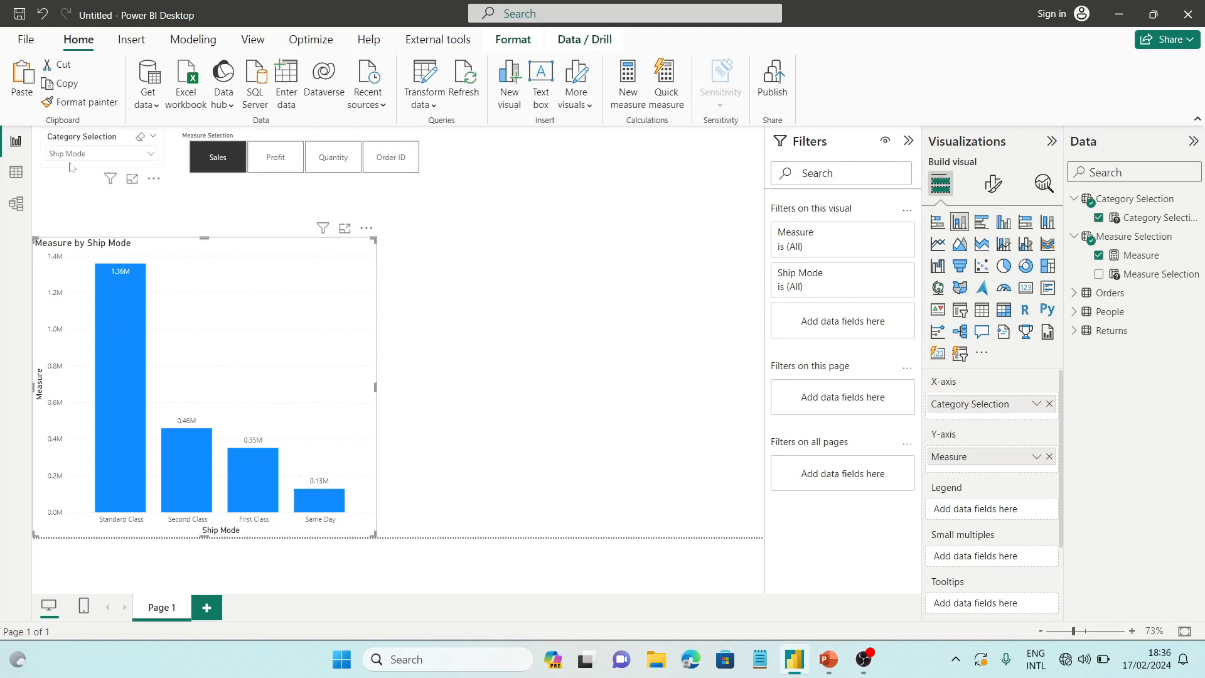
click(97, 156)
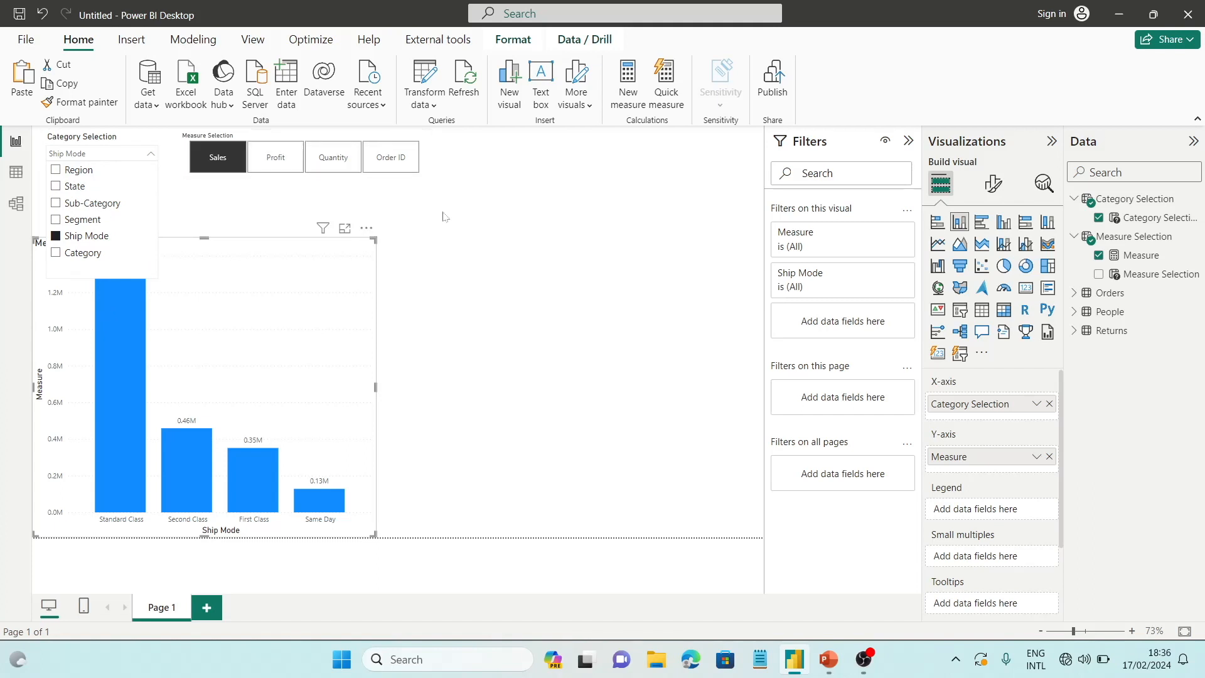
click(260, 313)
click(261, 312)
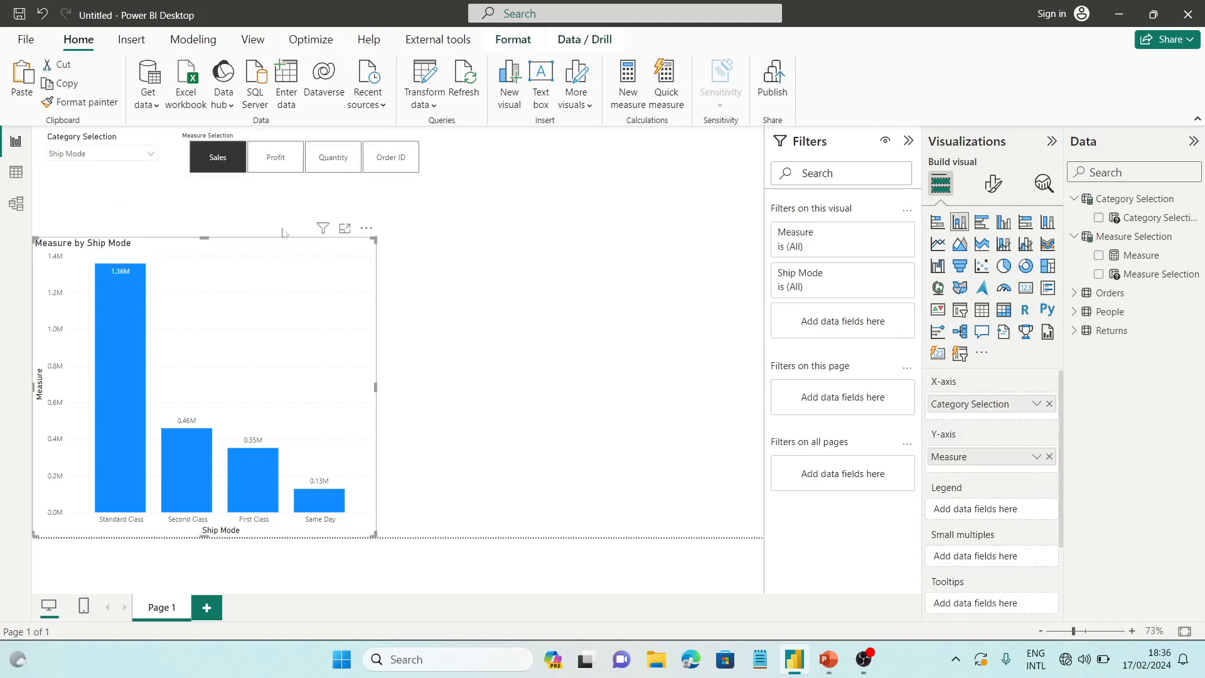
Test the chart with the Measure Selection slicer on Quantity and Order ID, leave the slicer on Quantity, and select the chart
click(332, 151)
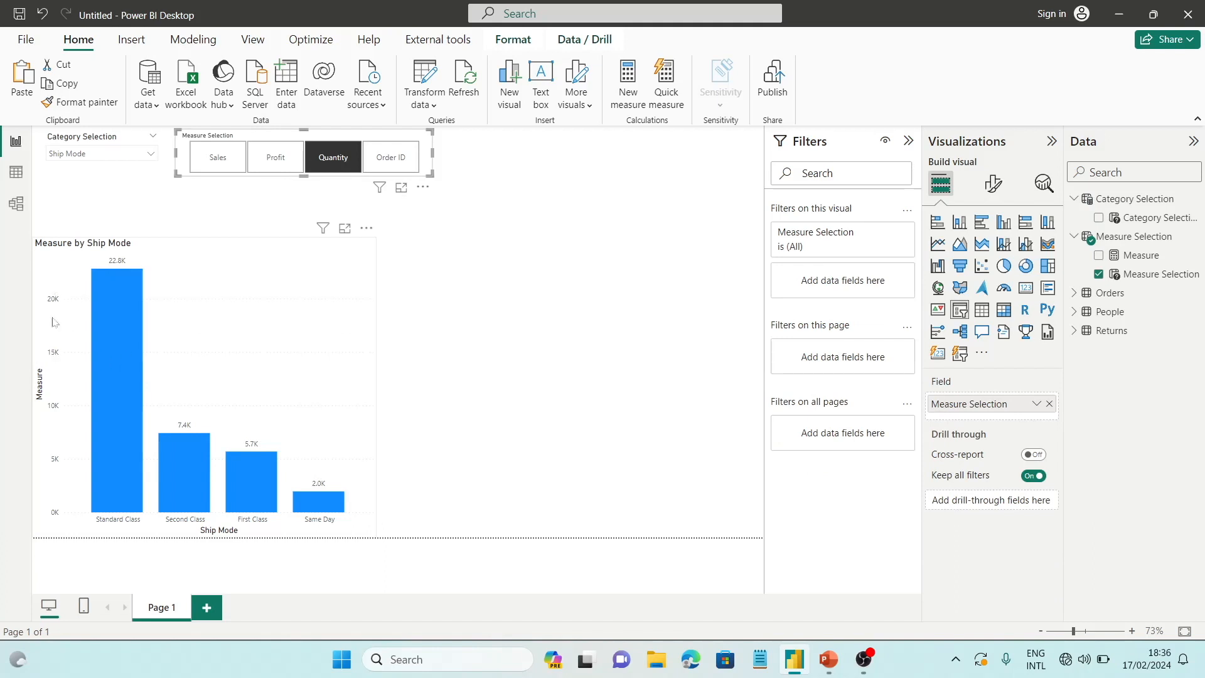
click(396, 155)
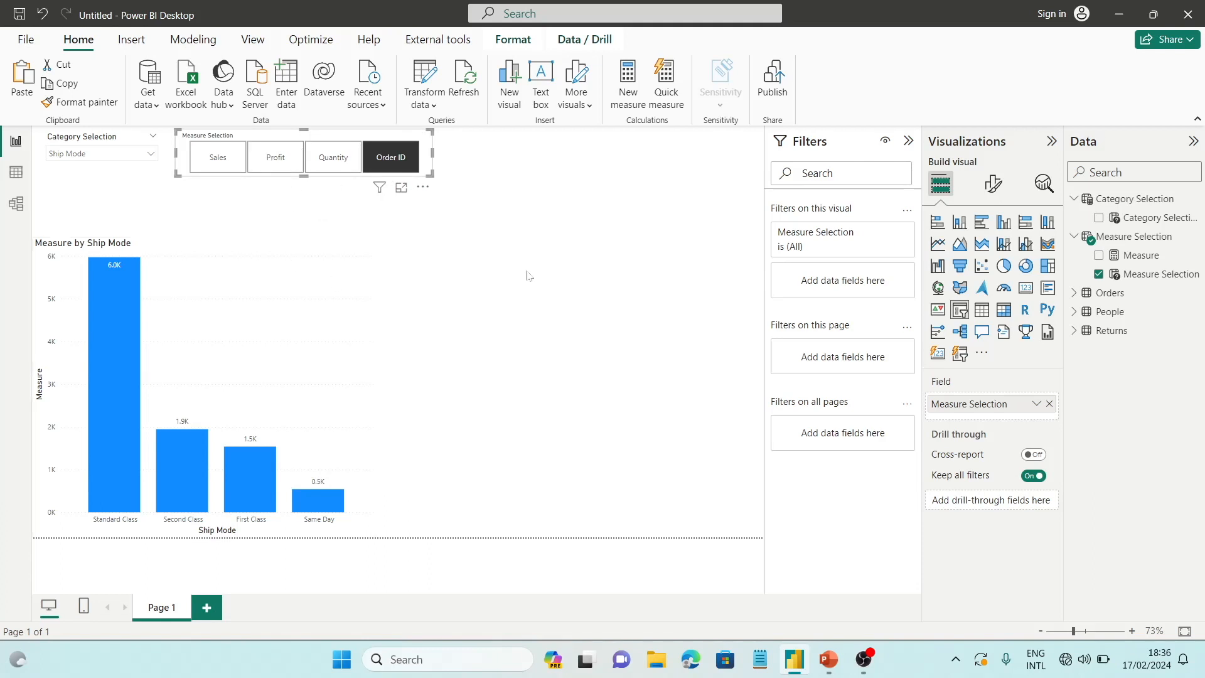
click(172, 252)
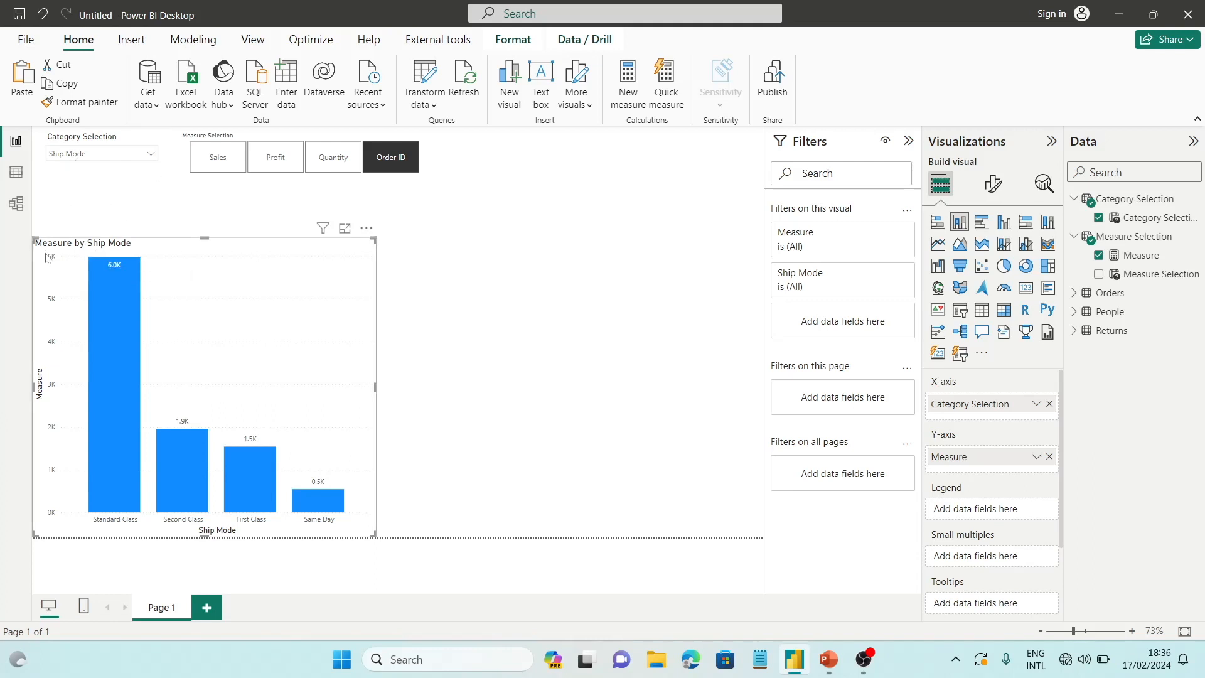
click(339, 162)
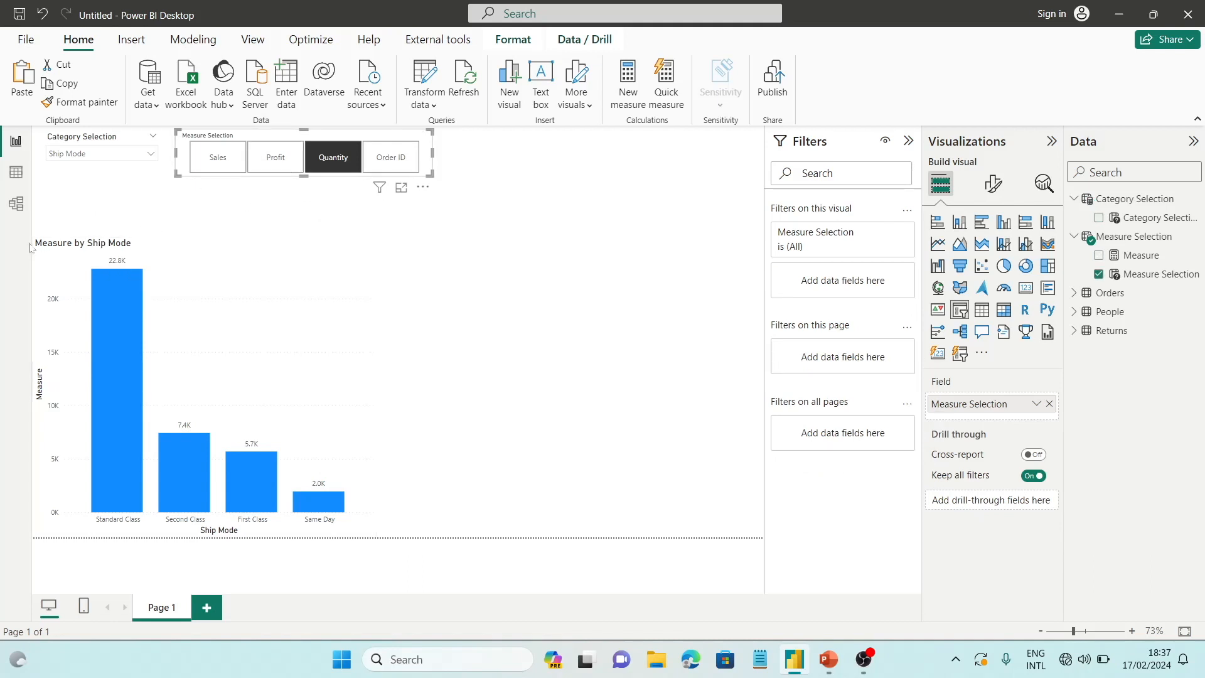
click(327, 343)
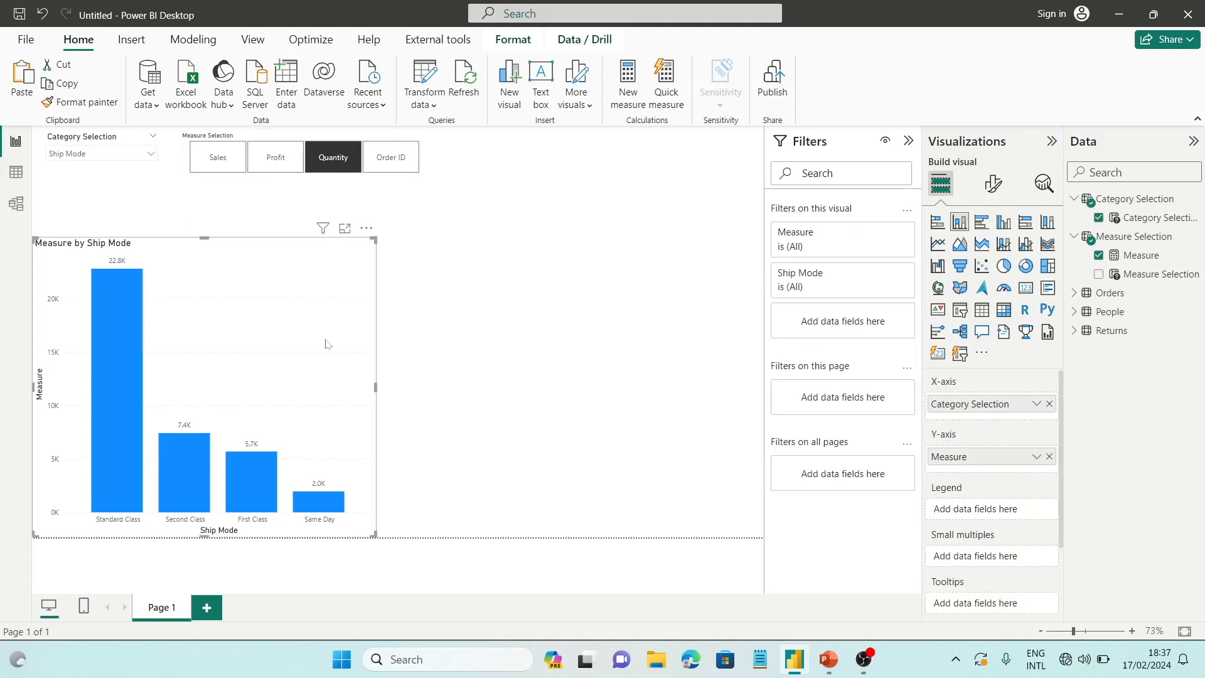